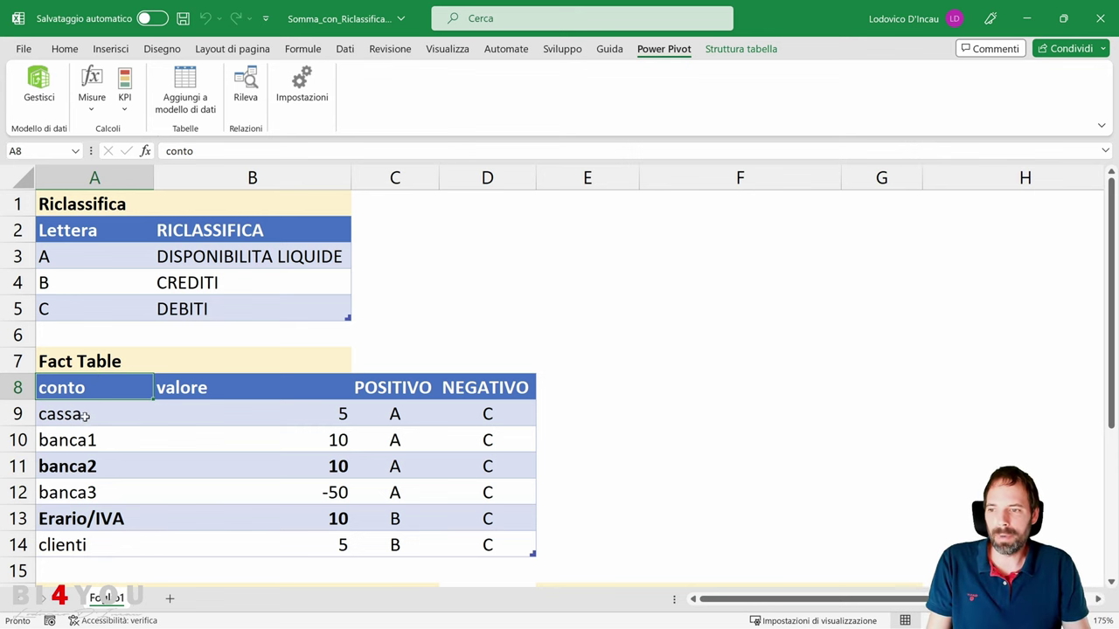
- Examine the Fact Table's conto and valore columns and its POSITIVO and NEGATIVO headers
drag(56, 384, 472, 544)
drag(91, 388, 91, 542)
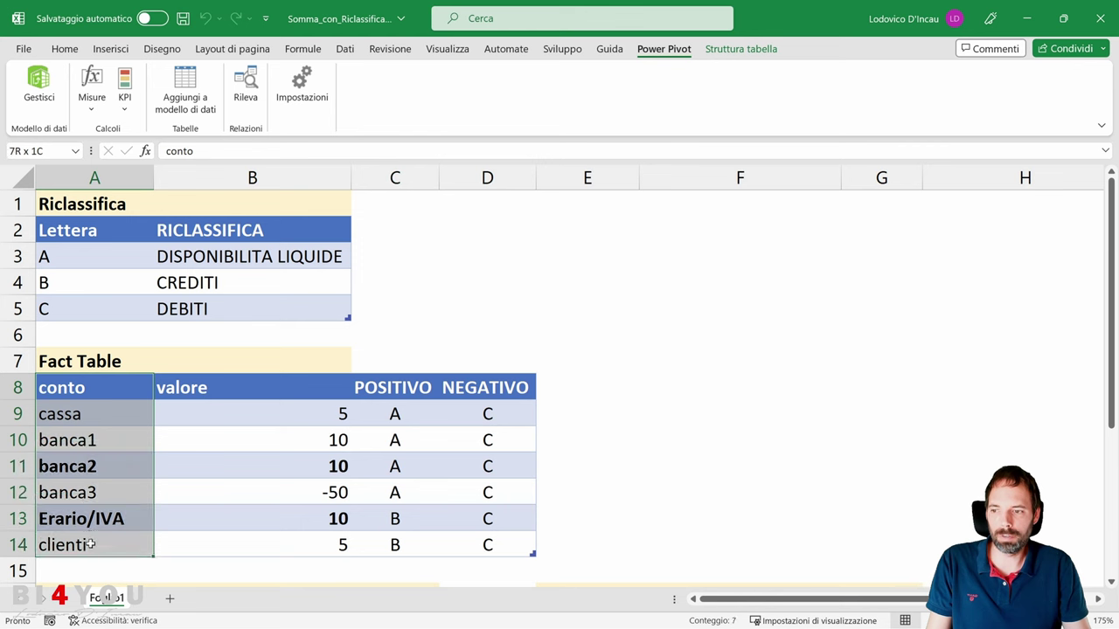
drag(240, 386, 232, 538)
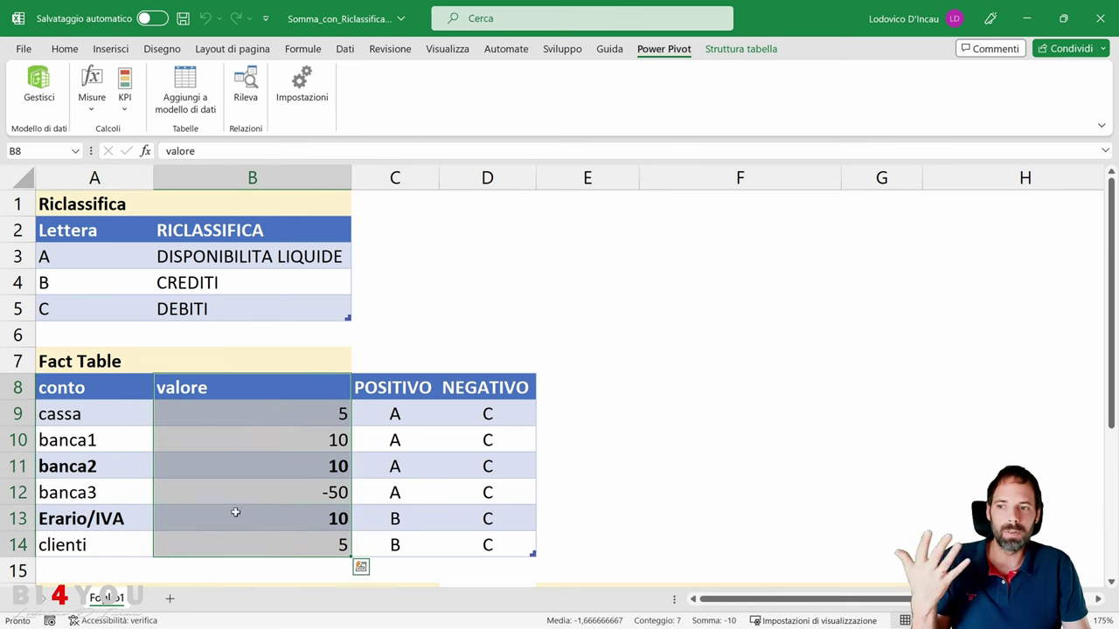
drag(394, 389, 474, 387)
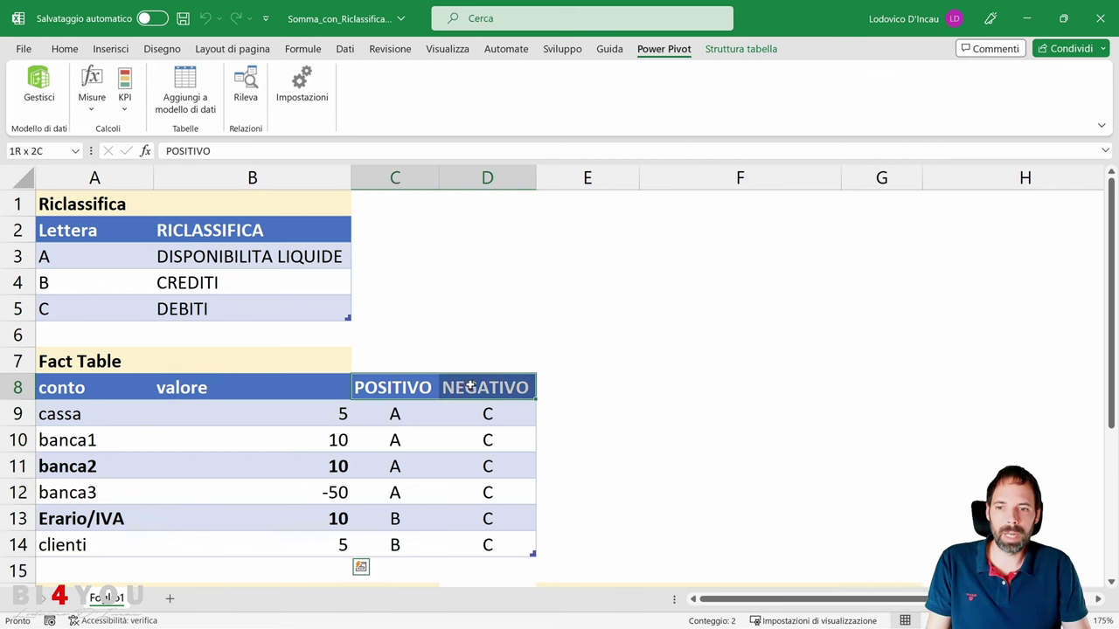
click(400, 387)
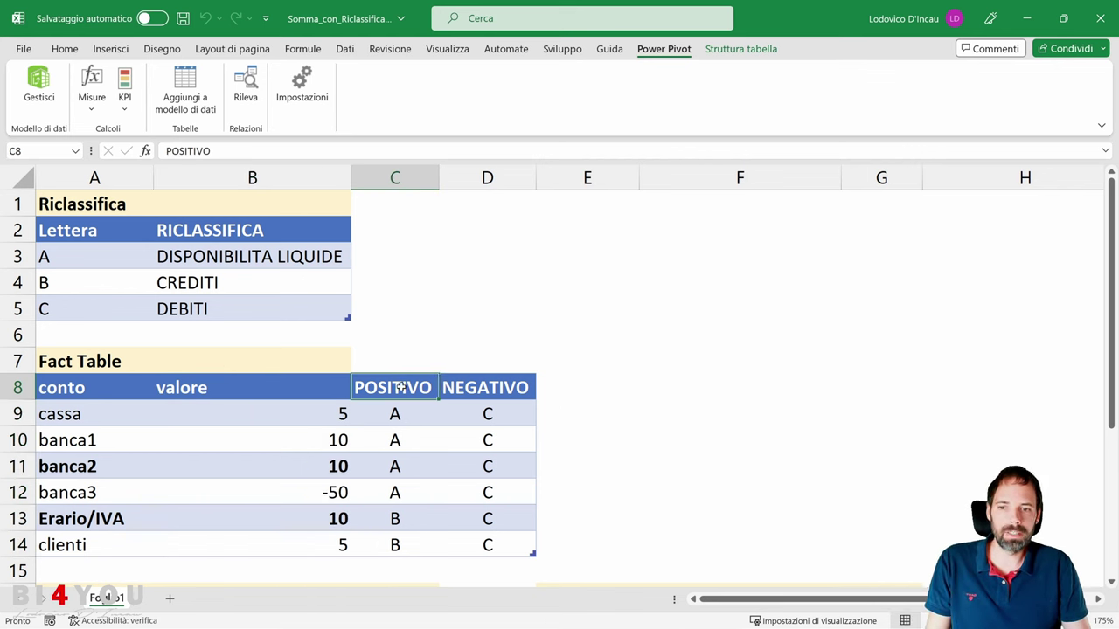
click(462, 387)
click(409, 386)
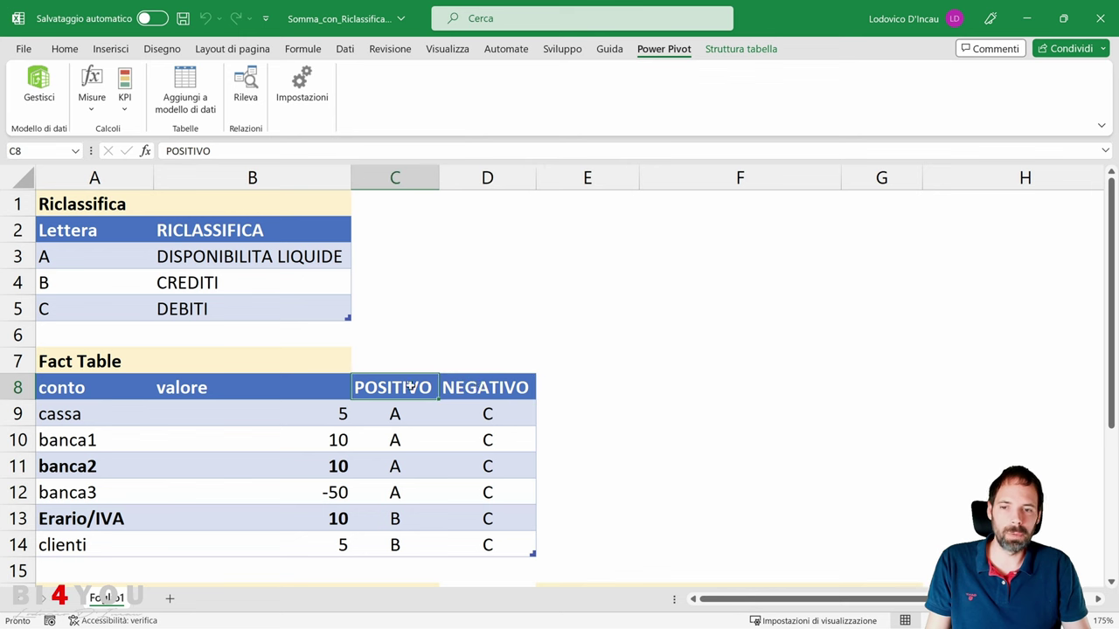
click(478, 388)
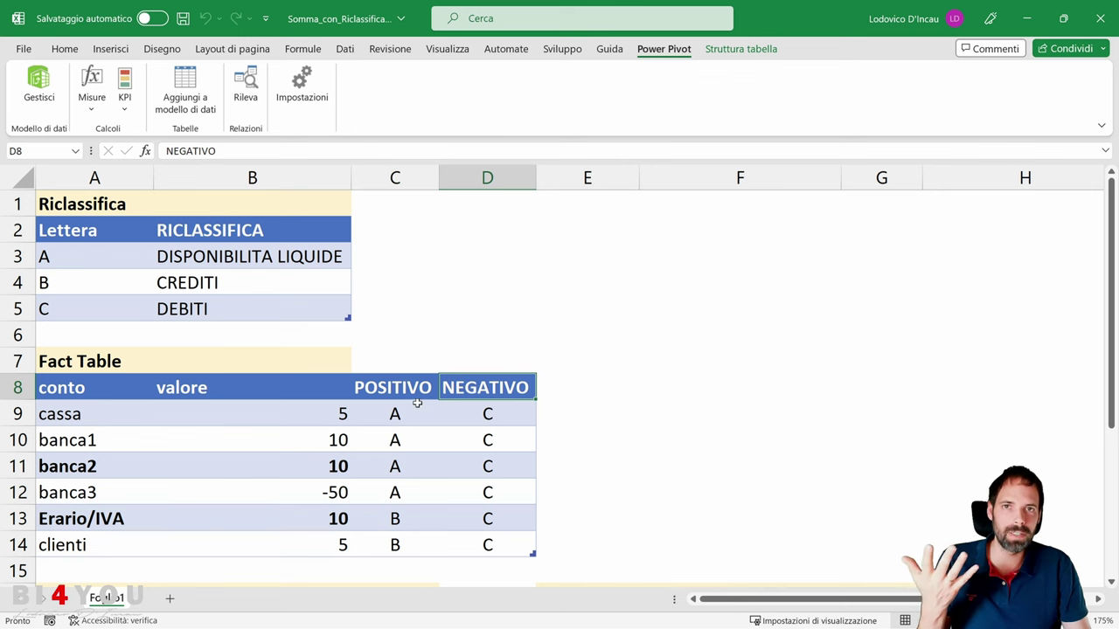
- Compare the Fact Table's values with the letters assigned in the POSITIVO and NEGATIVO columns
drag(297, 418, 287, 478)
click(393, 413)
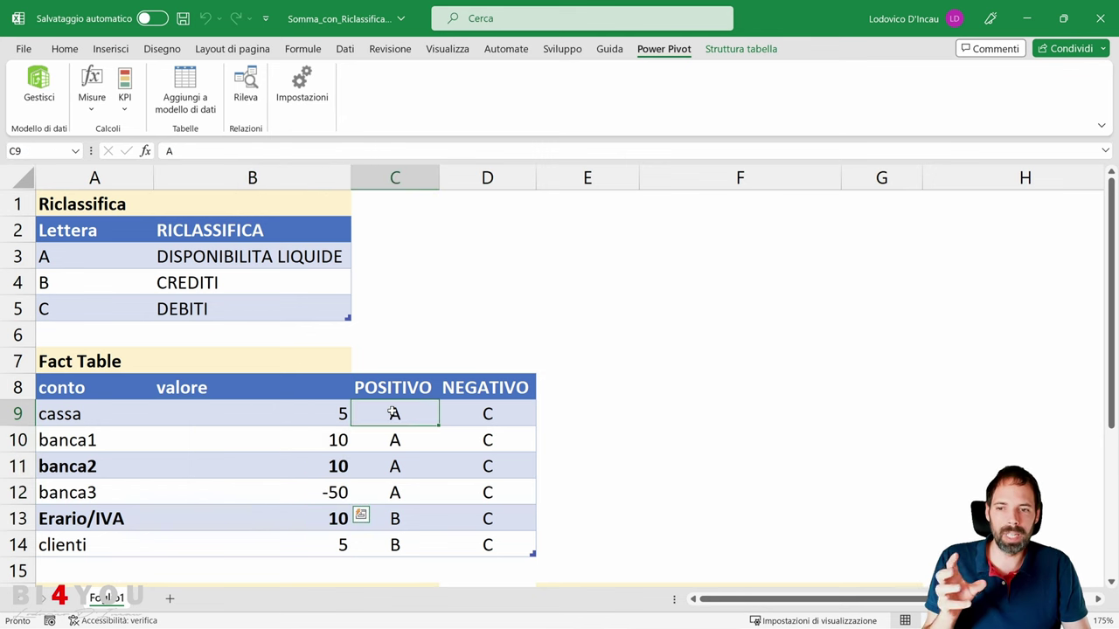
drag(393, 416, 393, 542)
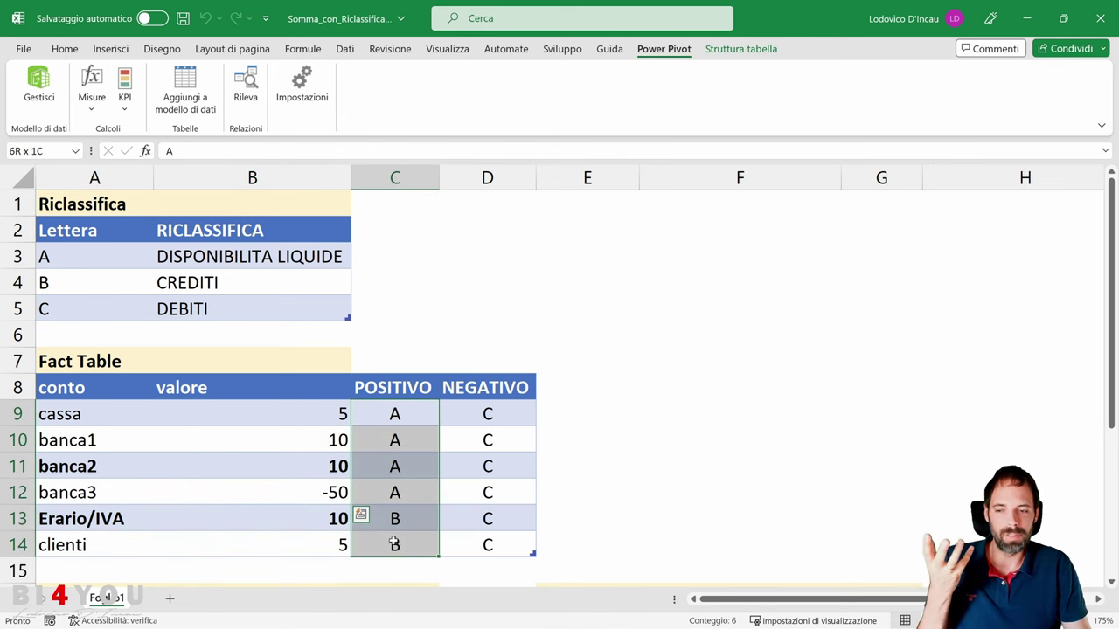
click(315, 490)
drag(475, 423, 486, 548)
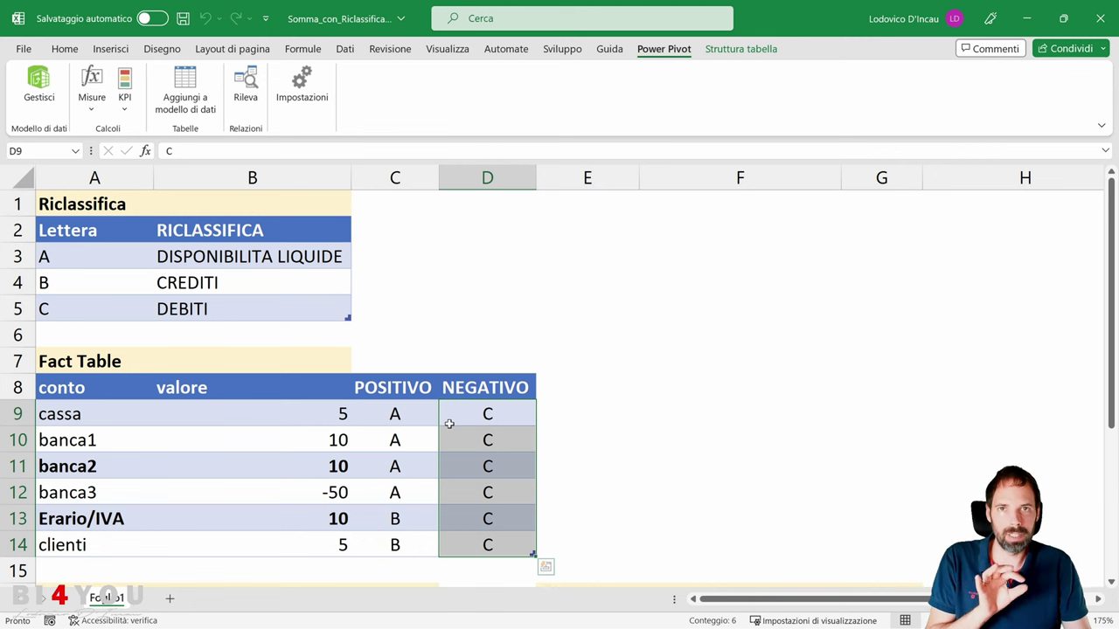
- Review the Riclassifica table's letters and descriptions against the letters assigned to the Fact Table accounts
click(79, 229)
drag(79, 229, 249, 303)
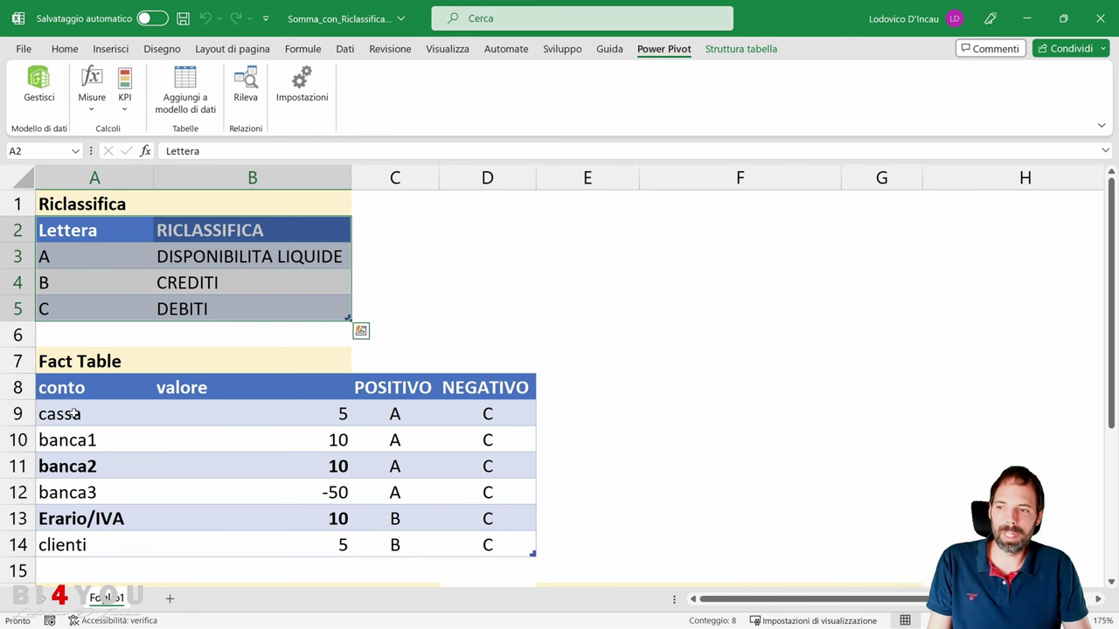
drag(74, 414, 70, 520)
click(434, 405)
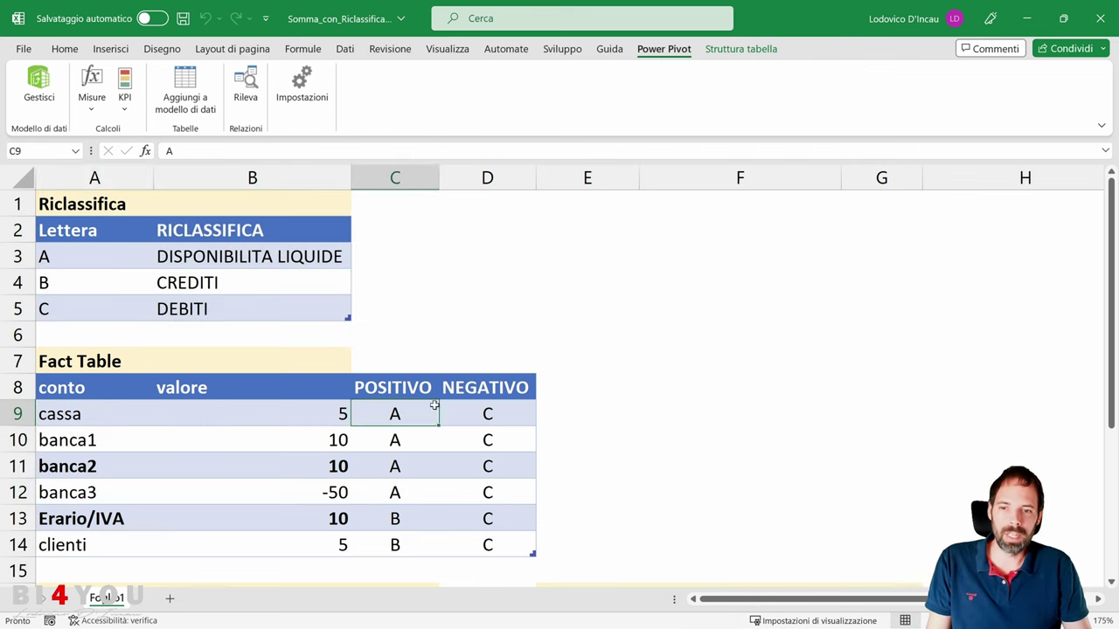
drag(434, 405, 487, 547)
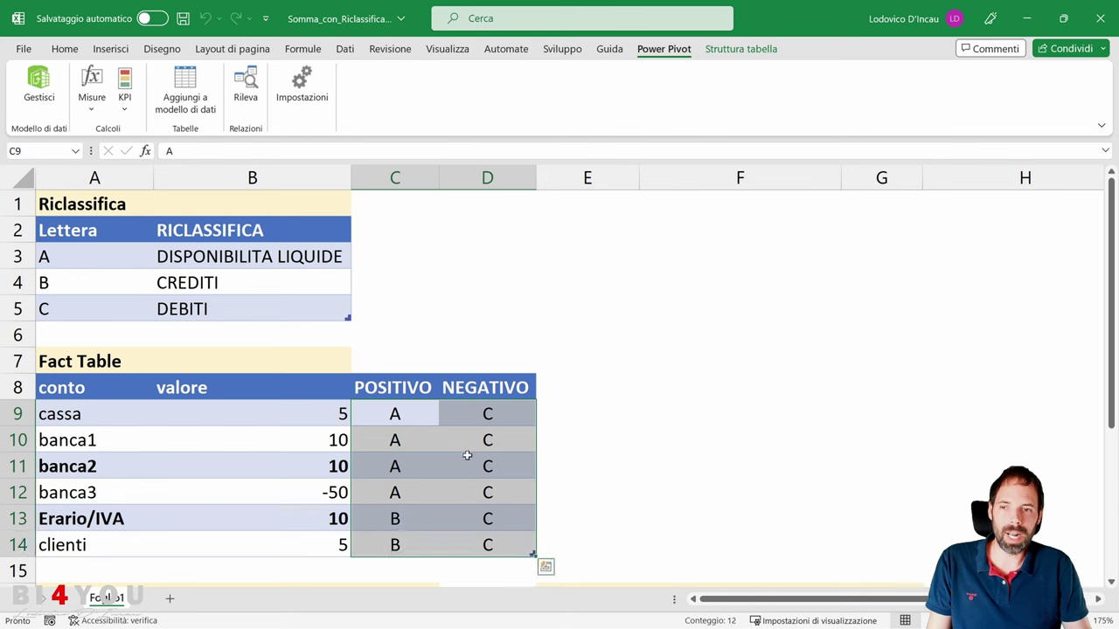
drag(243, 255, 233, 314)
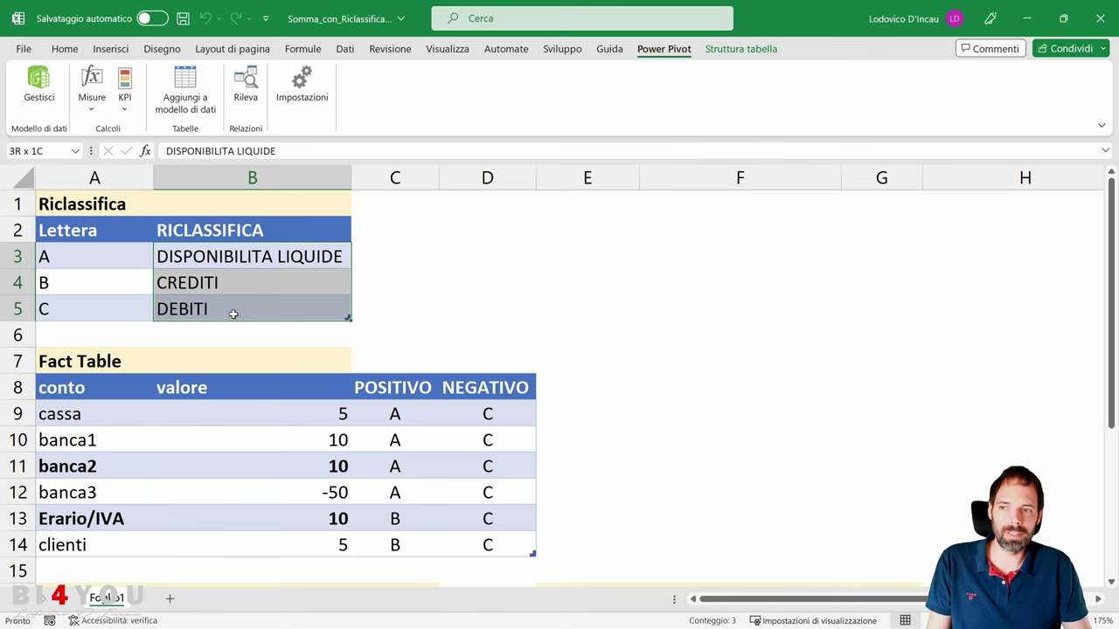
drag(73, 262, 75, 301)
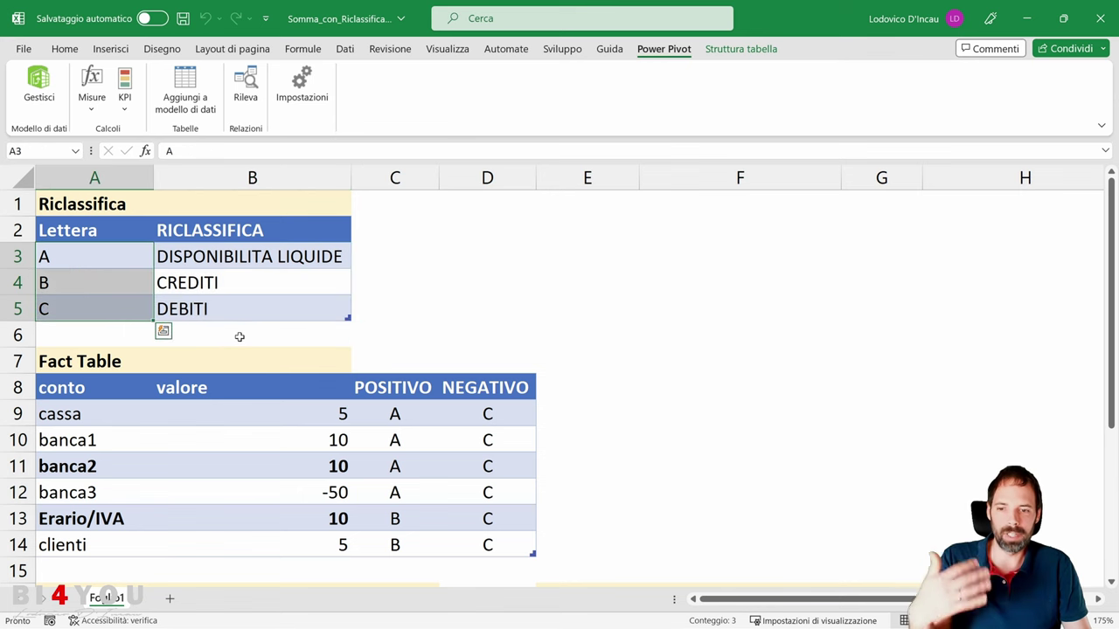
- Inspect the Risultato pivot table by conto, reviewing its accounts, M_Lettera and S_Valore columns and field layout
scroll(239, 337, down, 4)
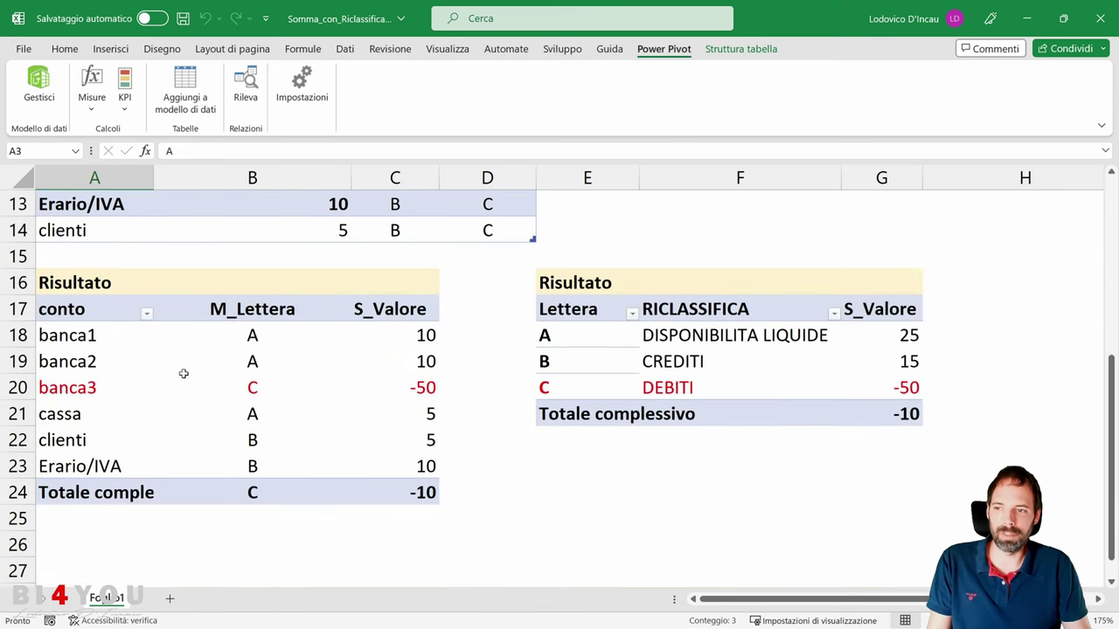
click(93, 362)
right_click(218, 359)
click(303, 336)
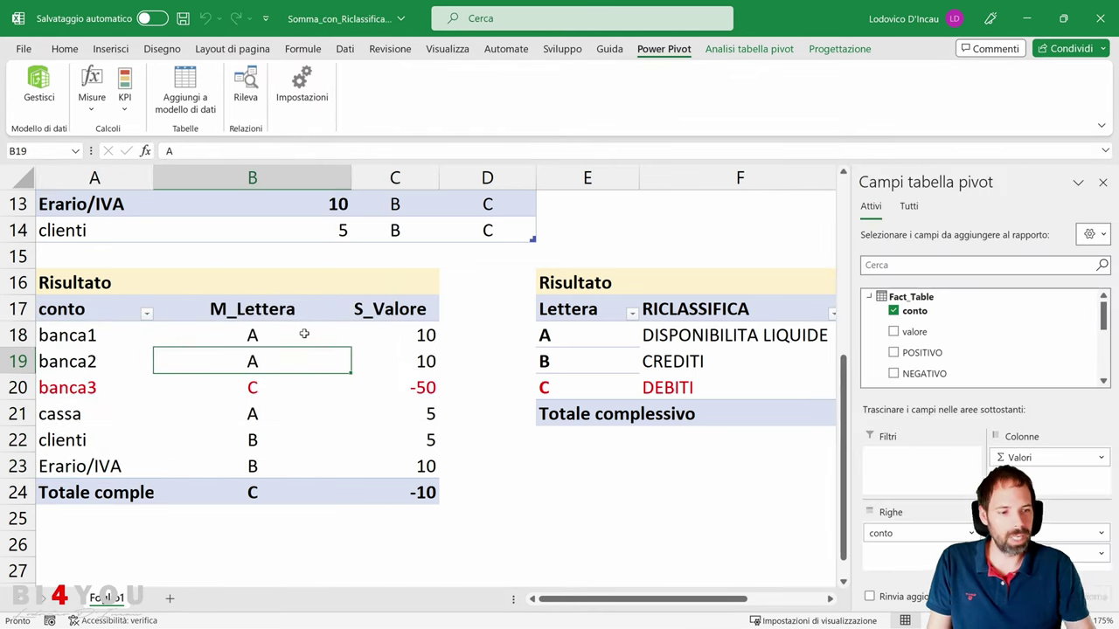
scroll(281, 333, down, 2)
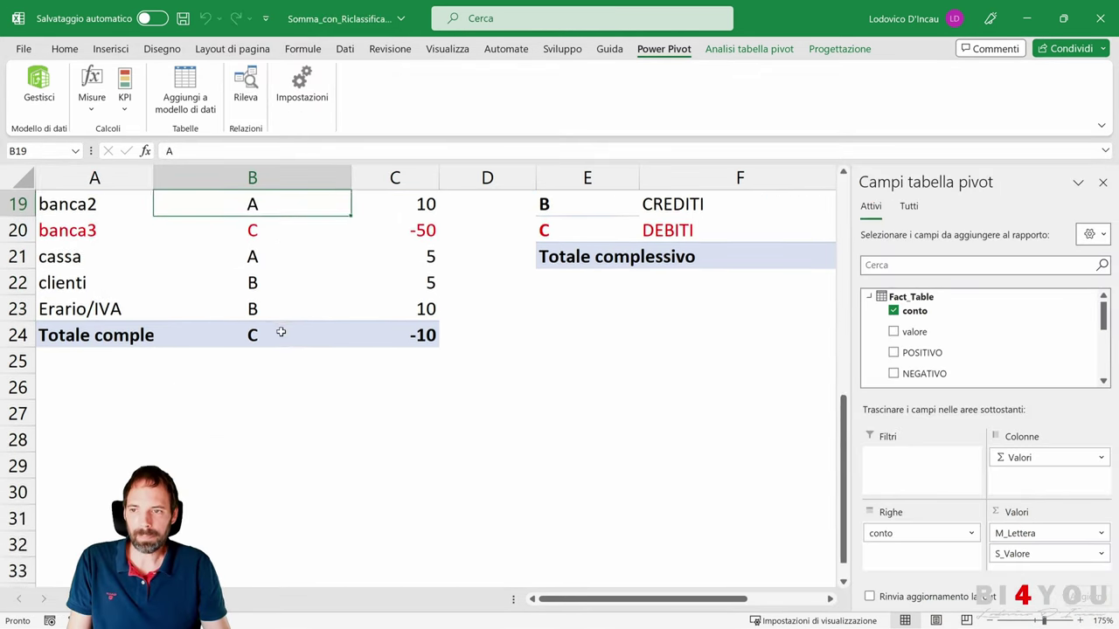
scroll(280, 333, up, 1)
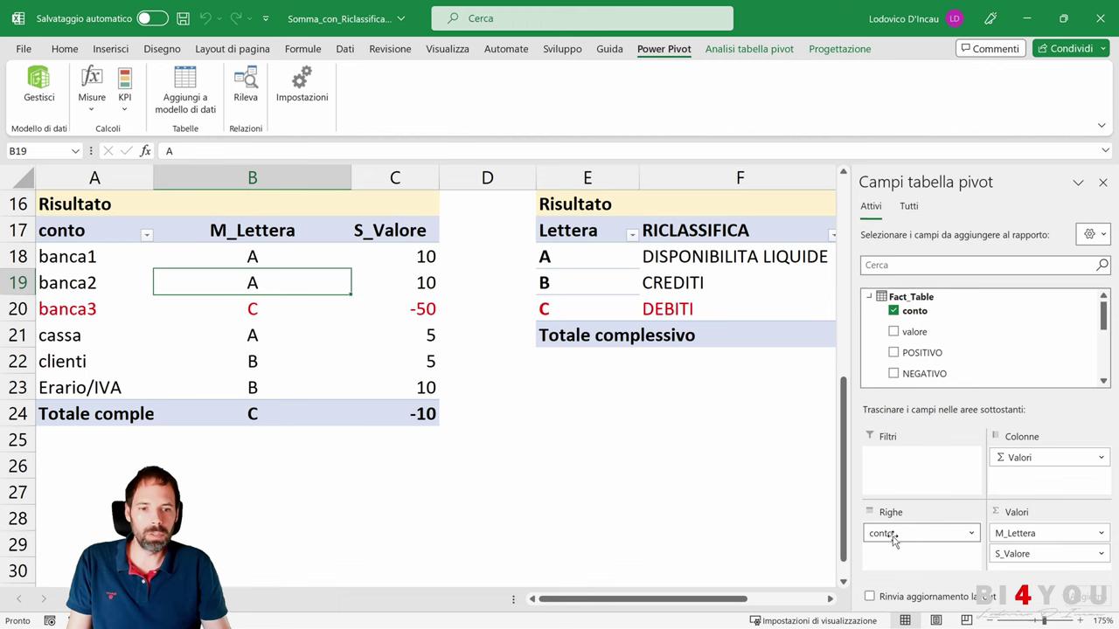
drag(75, 257, 68, 381)
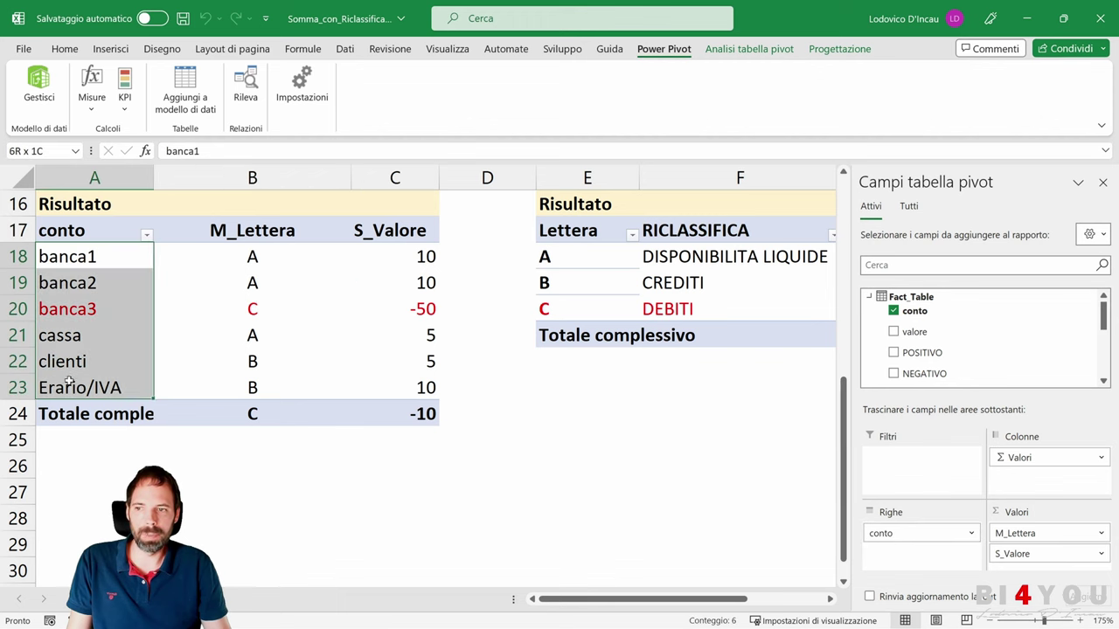
drag(235, 249, 231, 378)
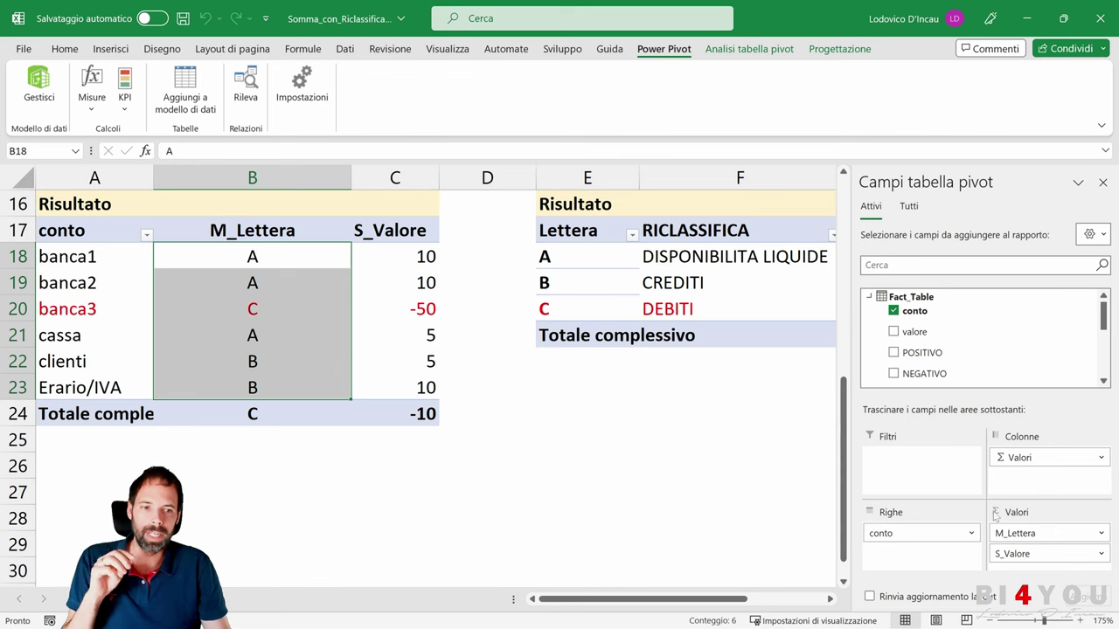
drag(252, 263, 254, 382)
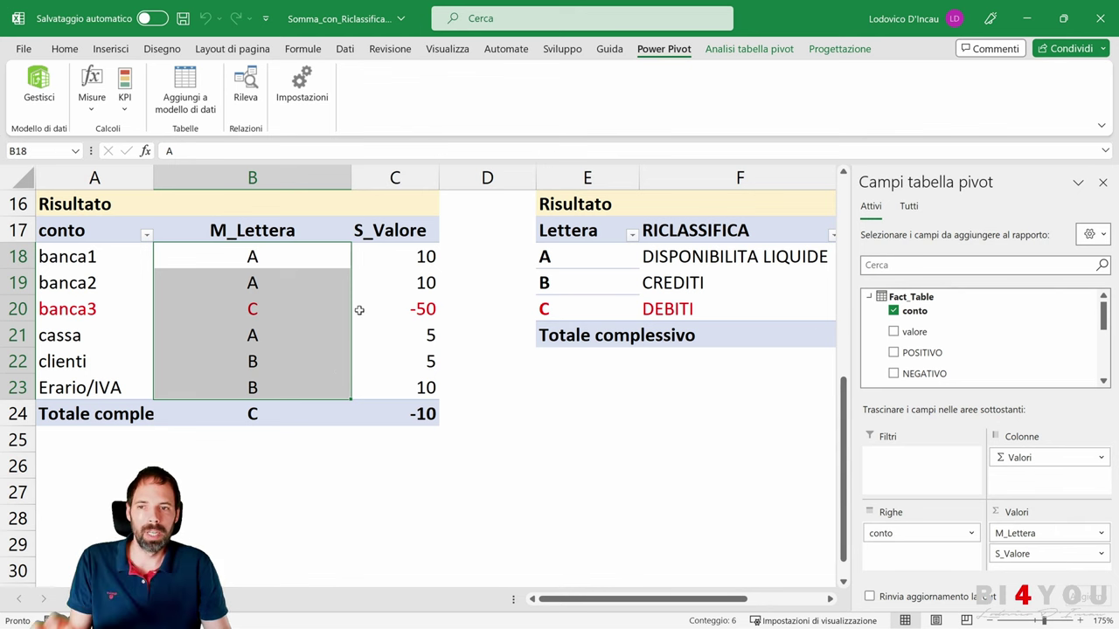
drag(393, 258, 387, 387)
- Compare the banca3 row in the conto pivot table with its value and NEGATIVO letter in the Fact Table
drag(59, 312, 384, 313)
scroll(104, 365, up, 4)
scroll(104, 366, down, 1)
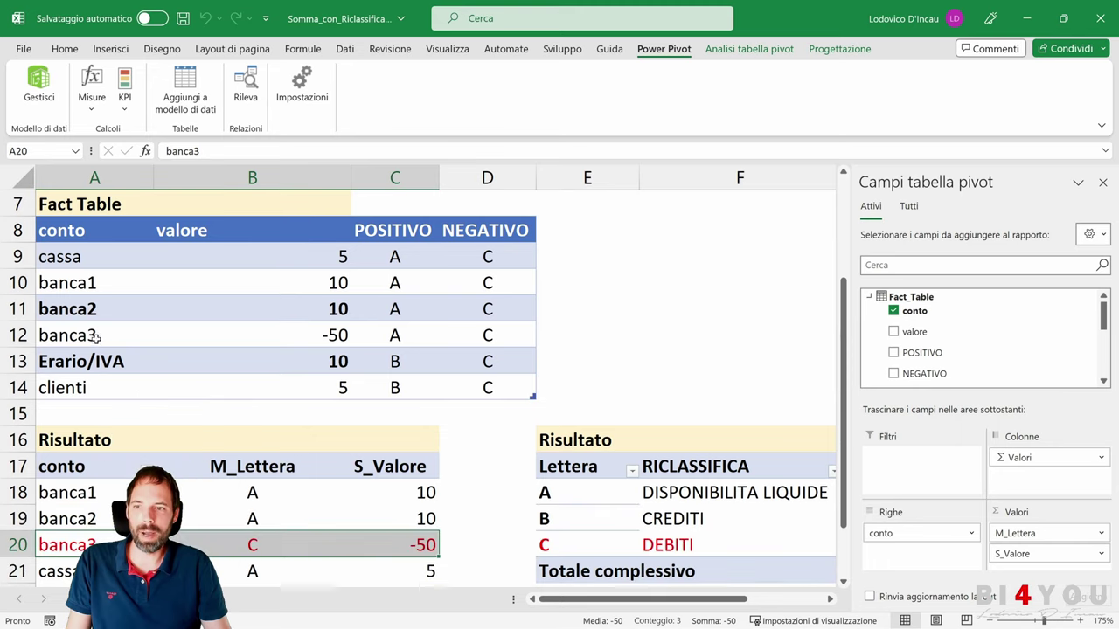
click(320, 337)
click(505, 332)
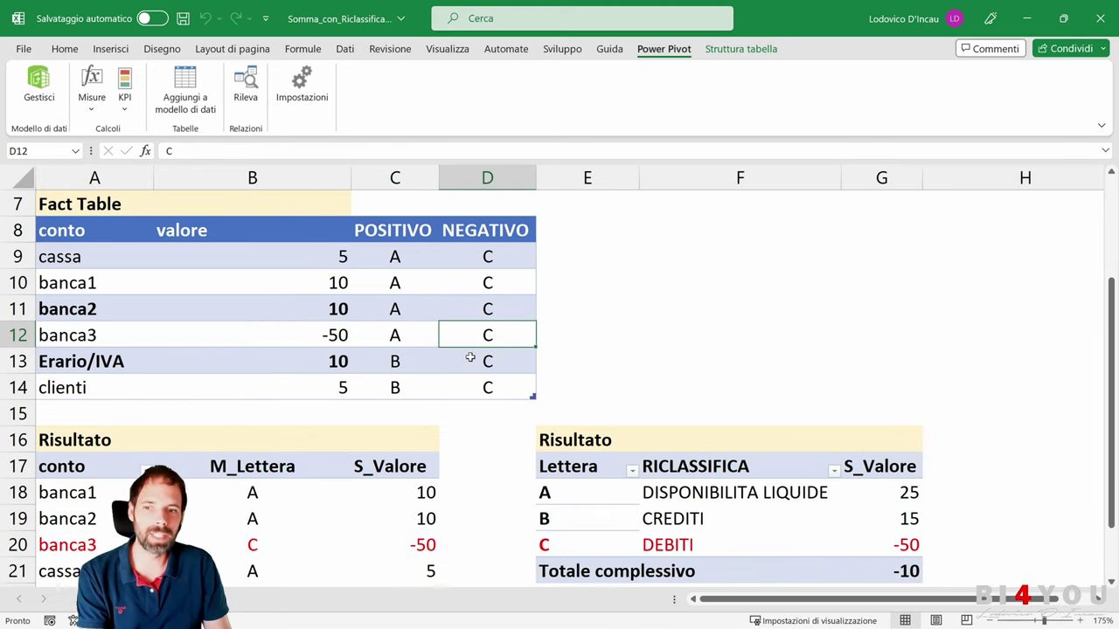
click(395, 256)
scroll(180, 387, down, 2)
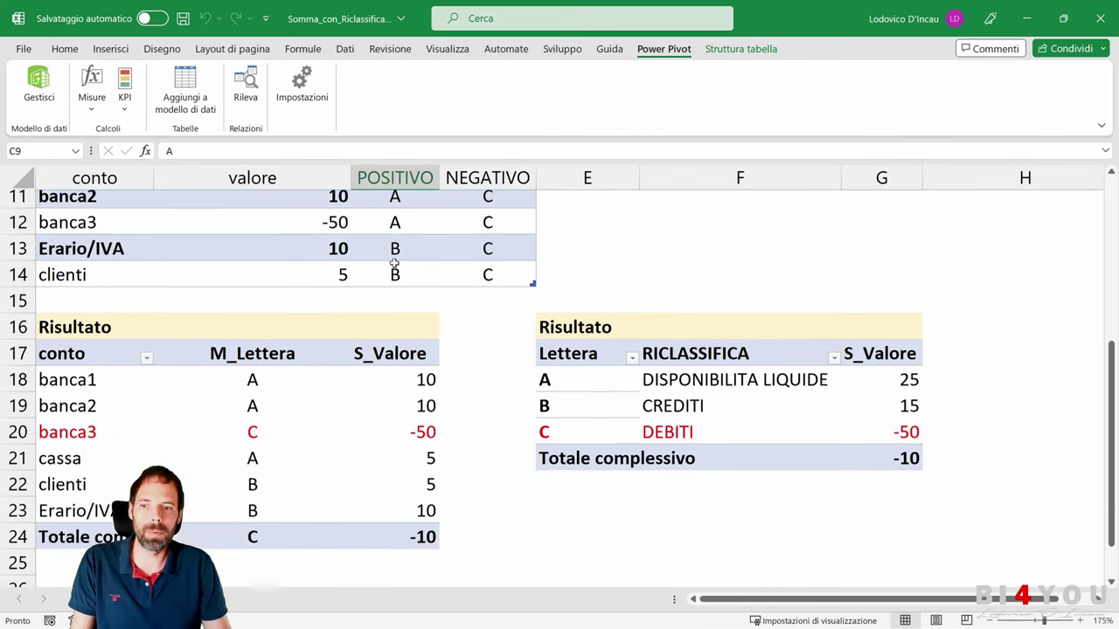
drag(125, 384, 391, 384)
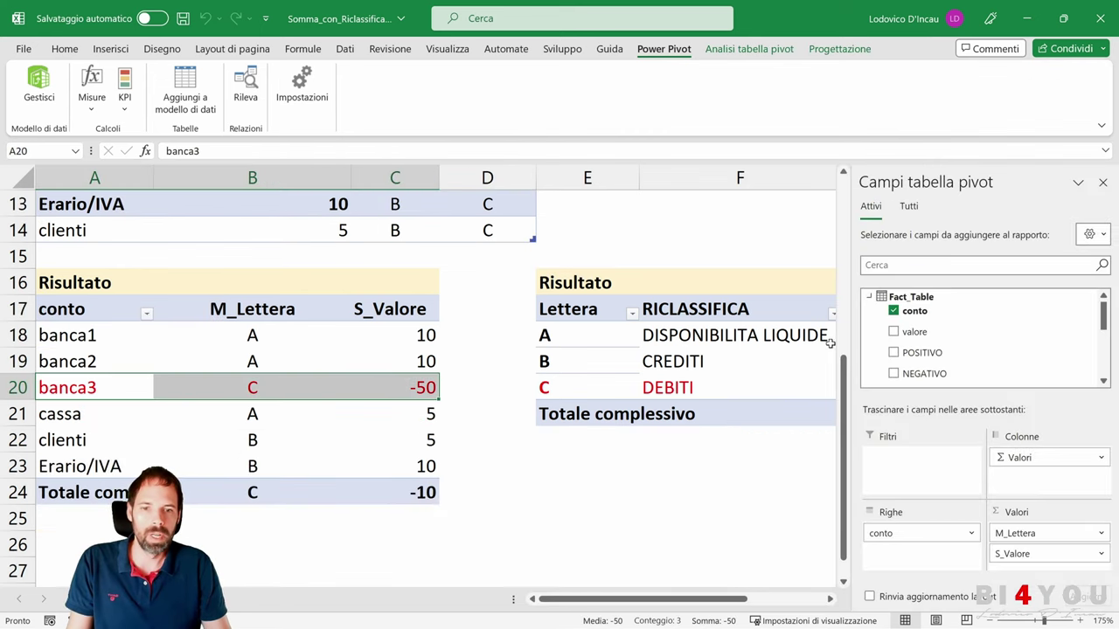
- Examine the second Risultato pivot table's Lettera, RICLASSIFICA and S_Valore columns and the Riclassifica fields it uses
drag(688, 599, 741, 600)
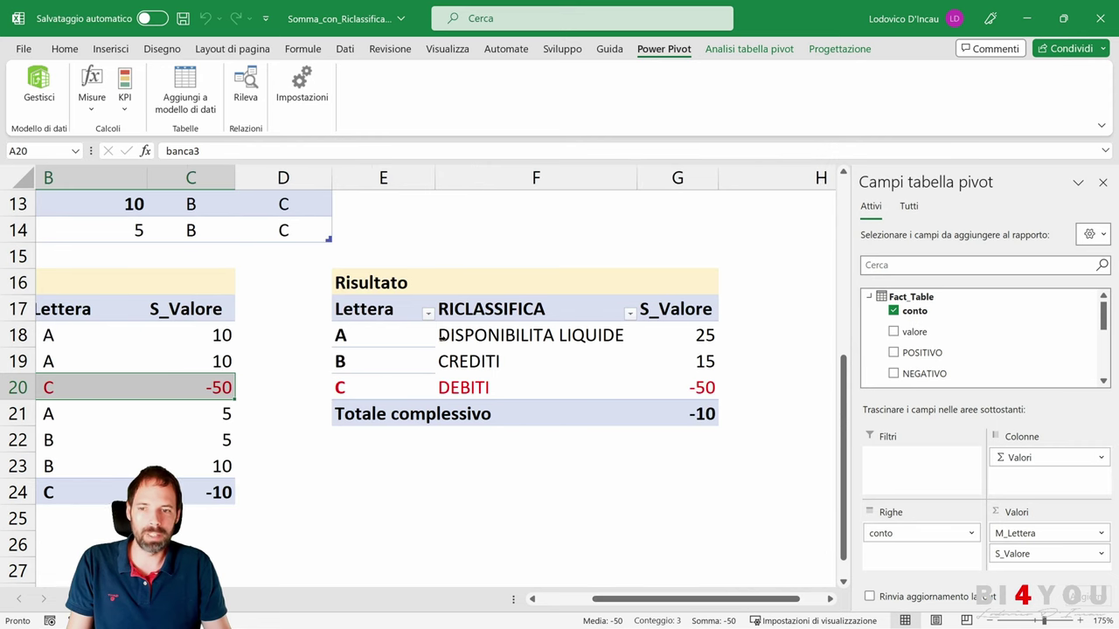
click(379, 336)
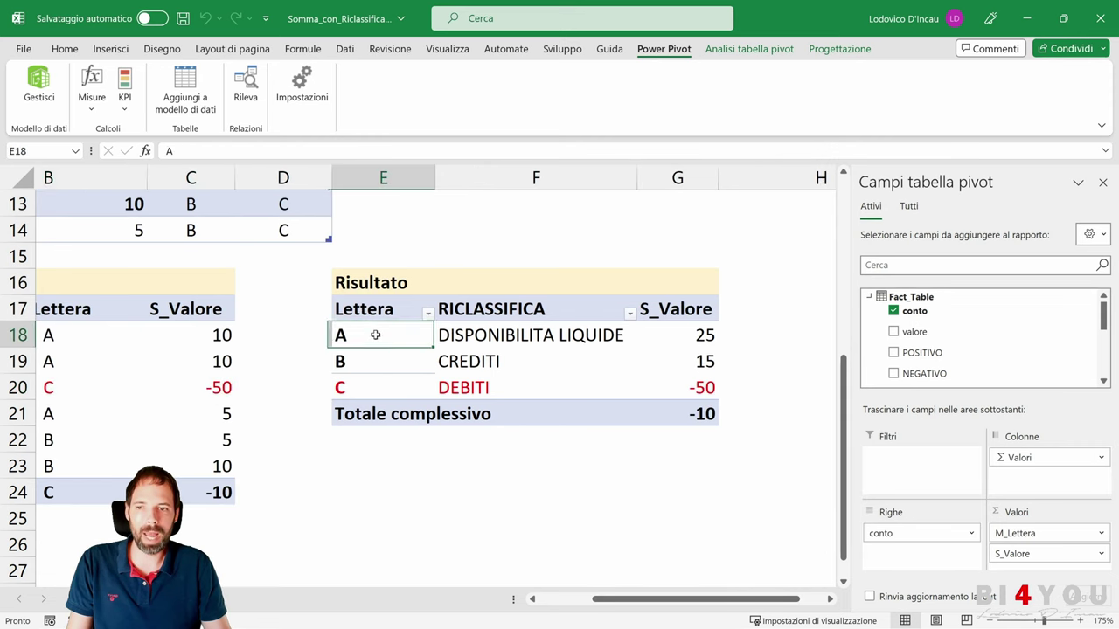
click(869, 297)
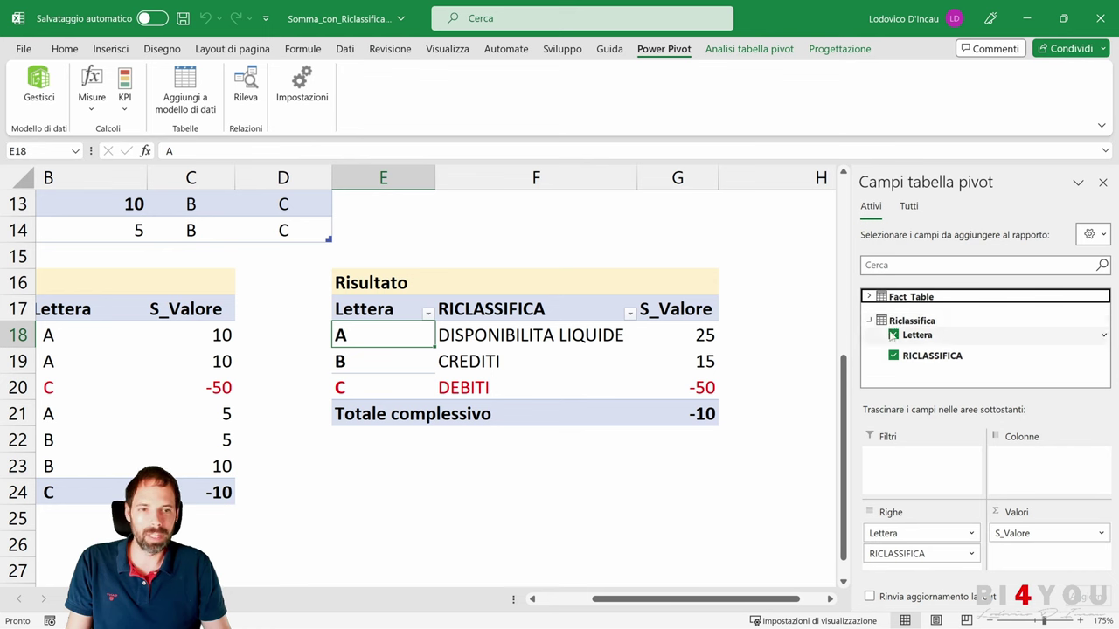
drag(392, 348, 360, 385)
drag(495, 334, 494, 382)
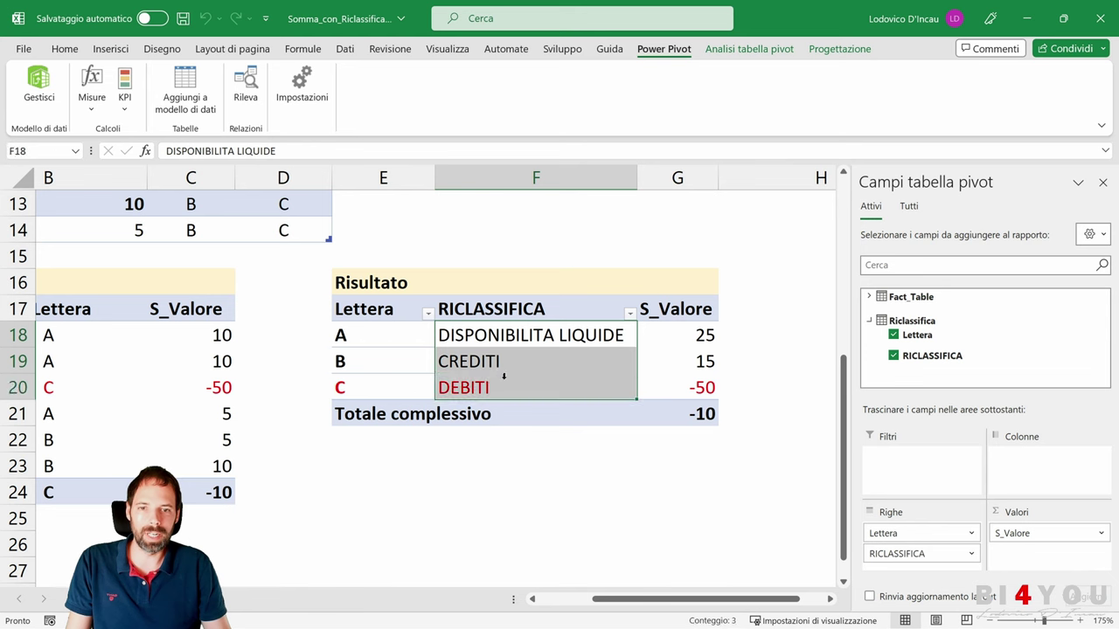
drag(682, 330, 682, 385)
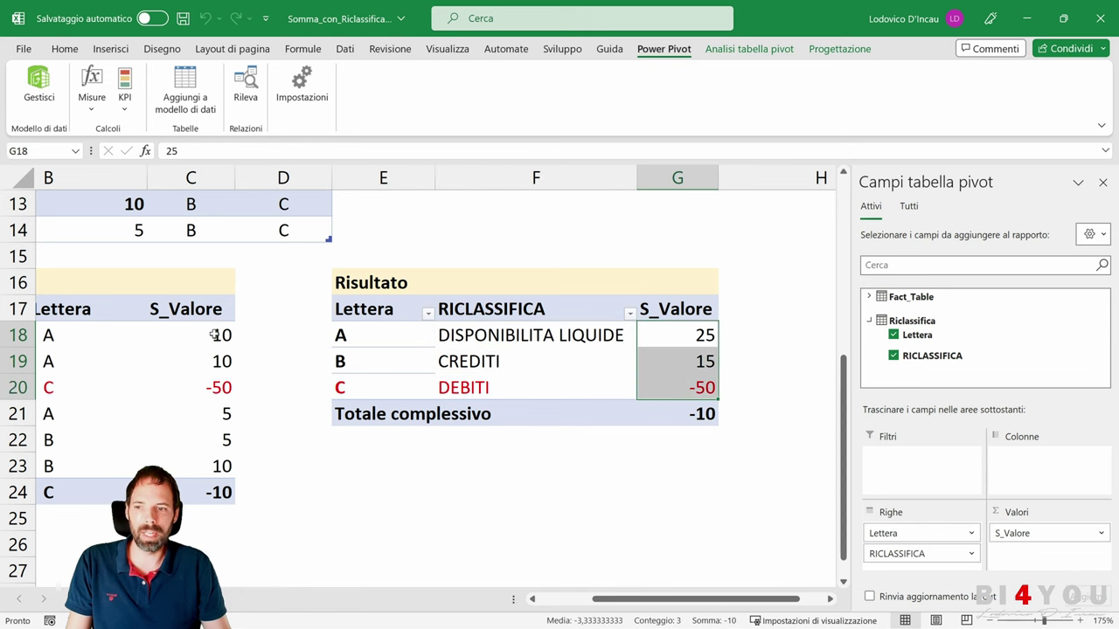
- Compare the S_Valore amounts and grand totals of the two Risultato pivot tables
drag(215, 336, 215, 466)
drag(451, 337, 455, 387)
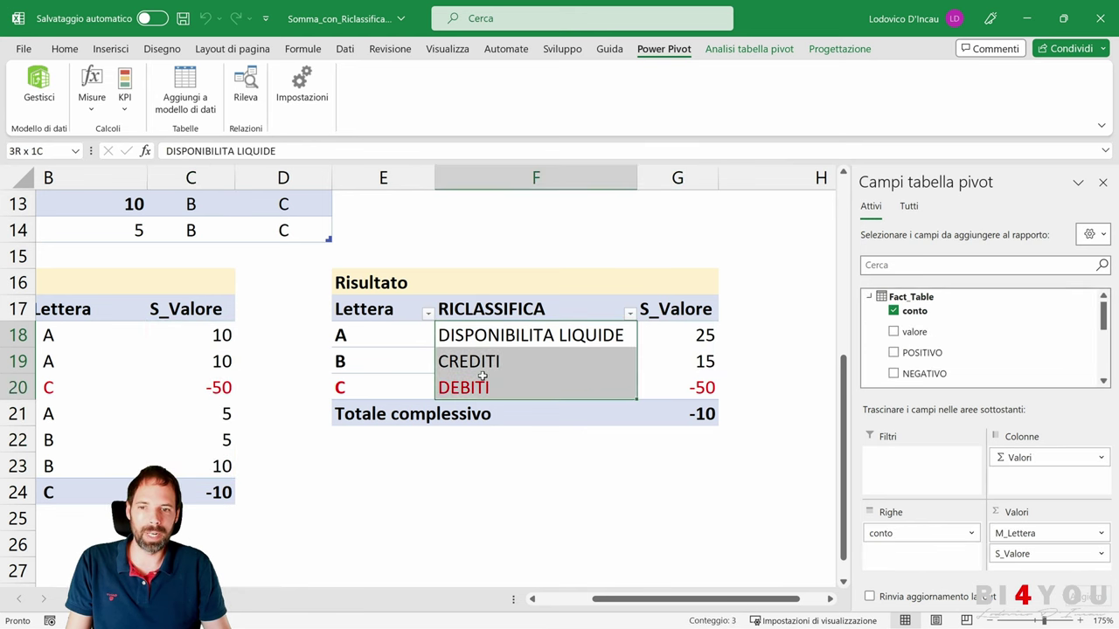
drag(708, 327, 700, 389)
click(699, 415)
click(197, 485)
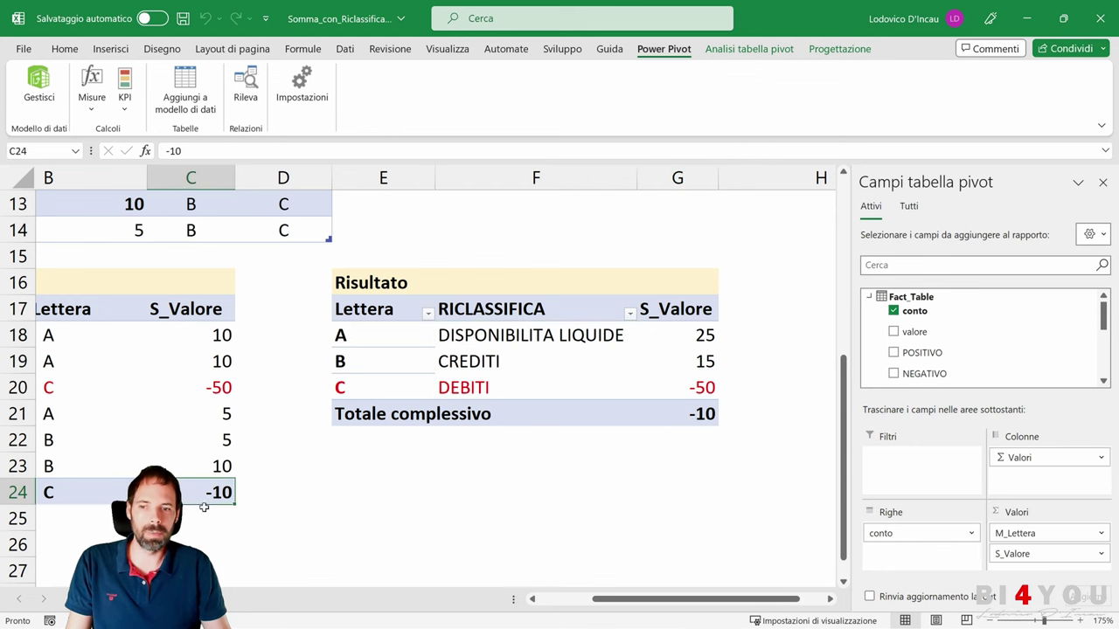
- Check the DEBITI row of the reclassified pivot table against the banca3 row in the Fact Table
click(335, 388)
drag(359, 387, 694, 386)
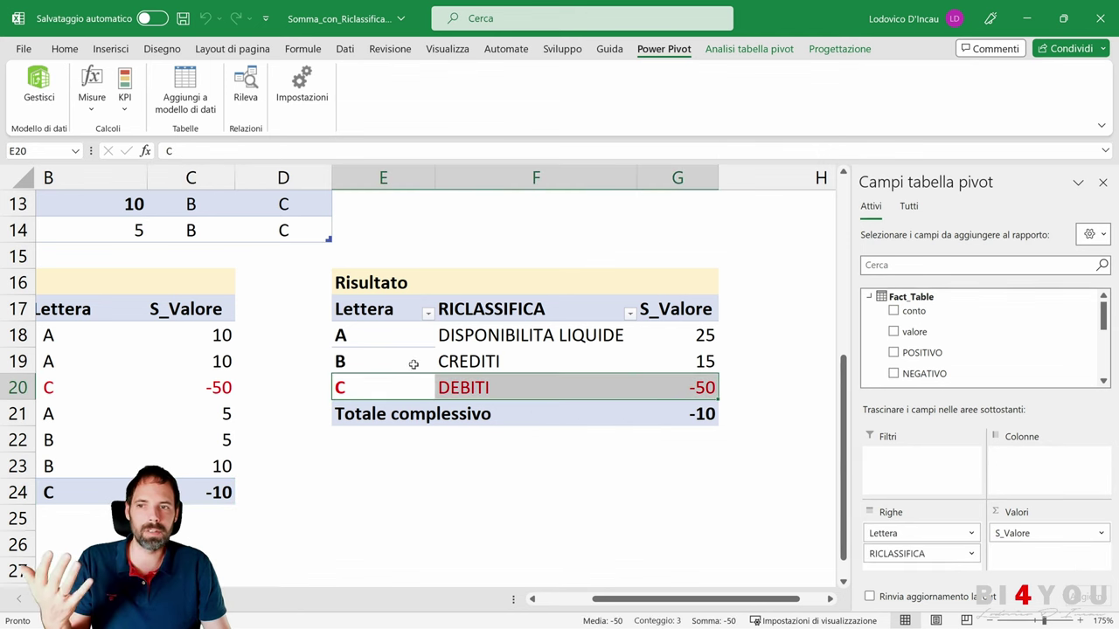
scroll(141, 418, up, 3)
drag(142, 418, 375, 413)
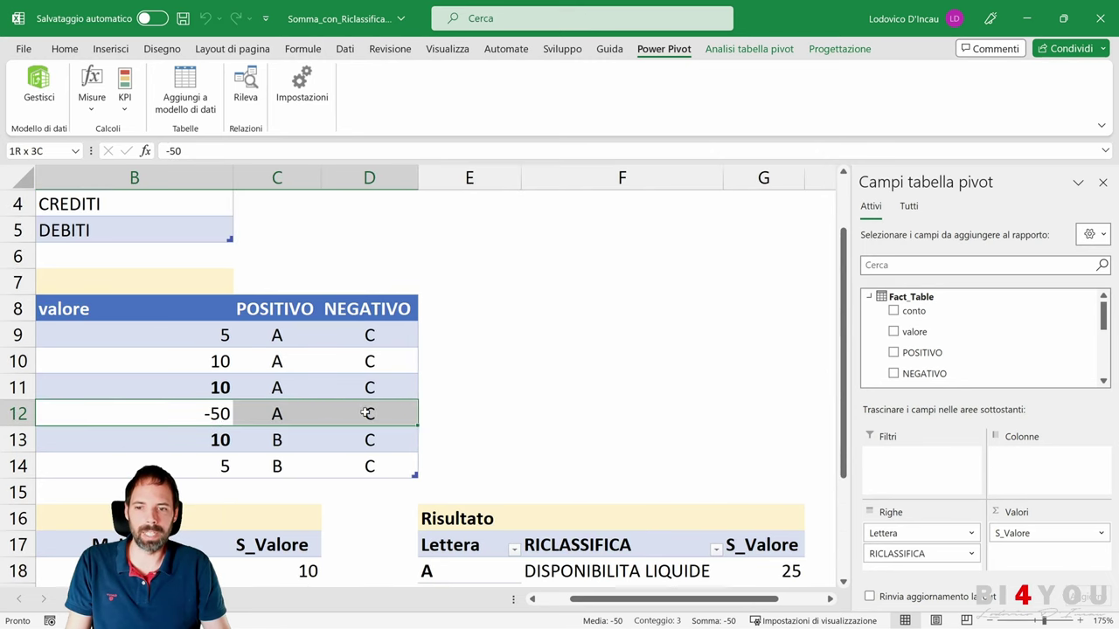
scroll(264, 402, down, 2)
click(264, 395)
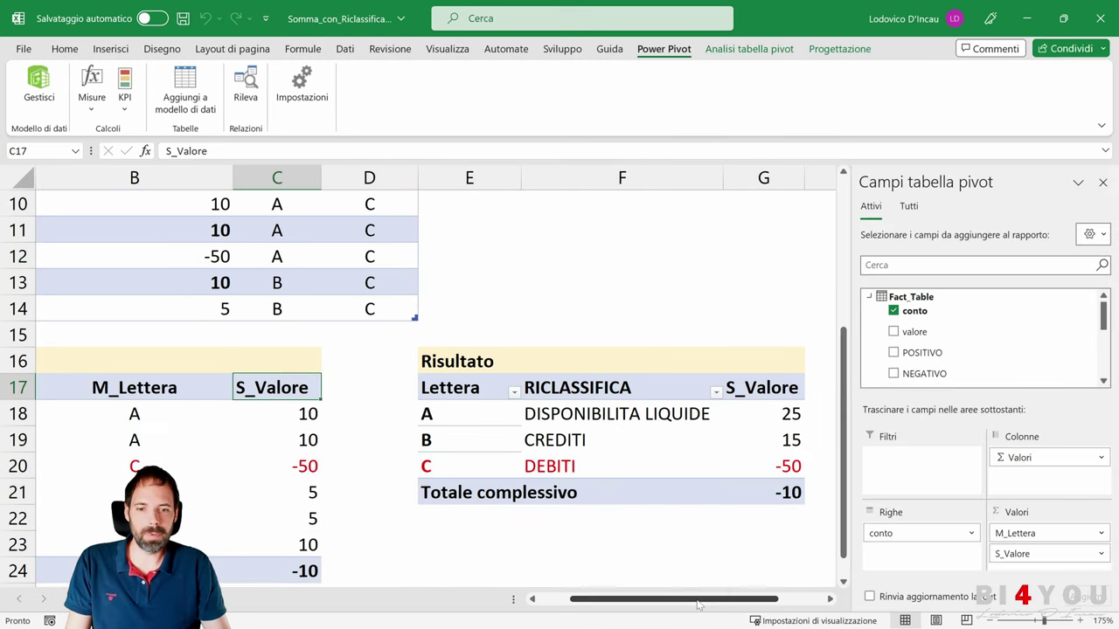
- Check the M_Lettera values of the conto pivot table and open the data model in a maximized Power Pivot window
drag(255, 418, 253, 542)
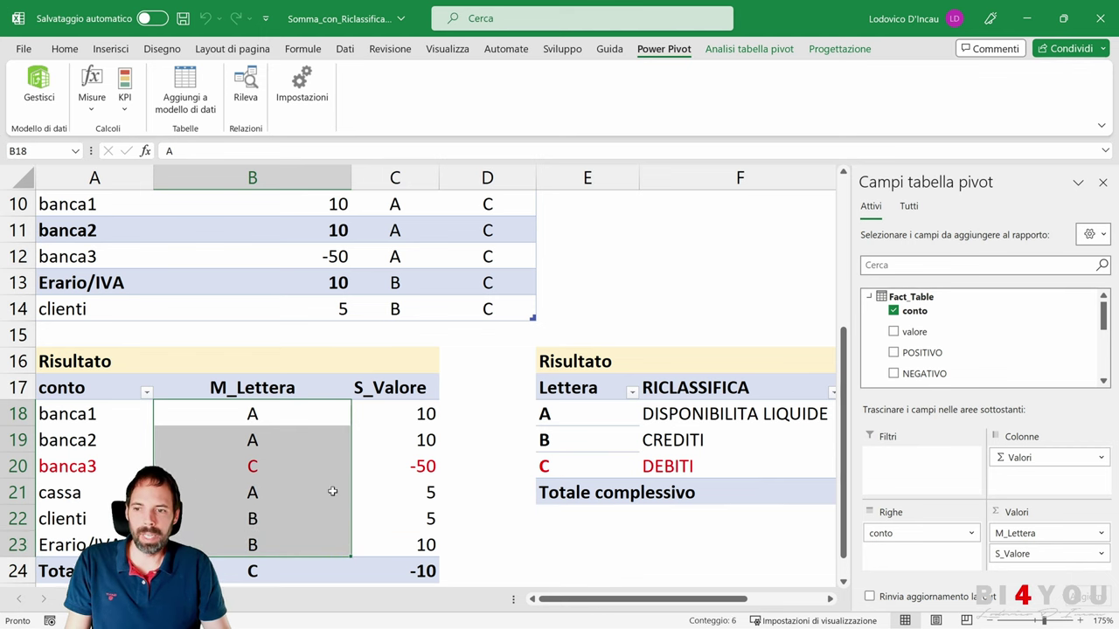
click(254, 465)
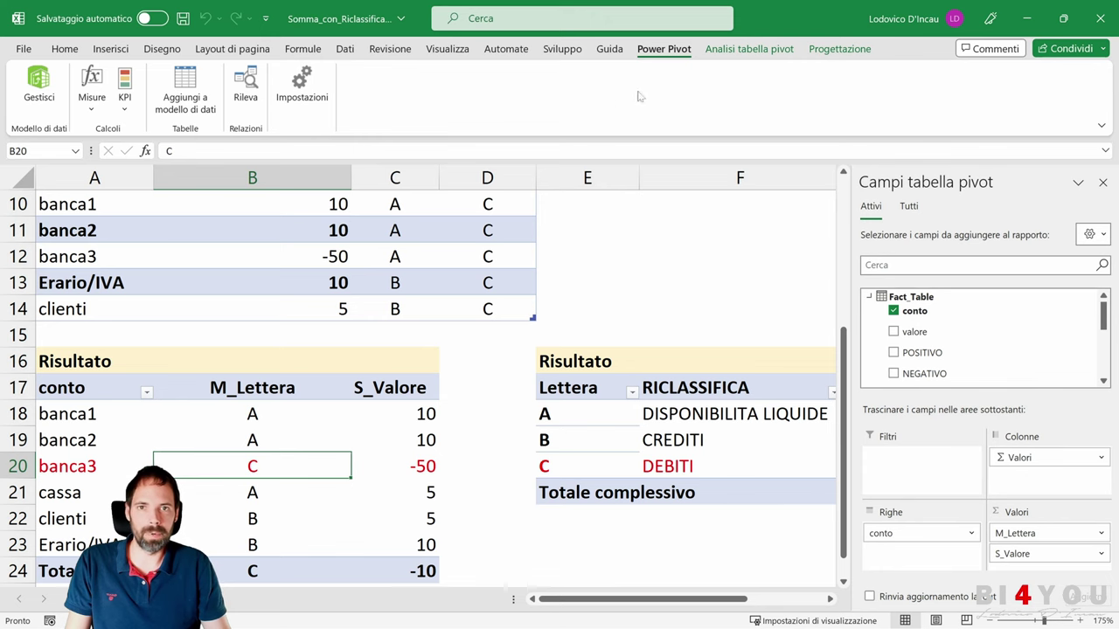
click(37, 87)
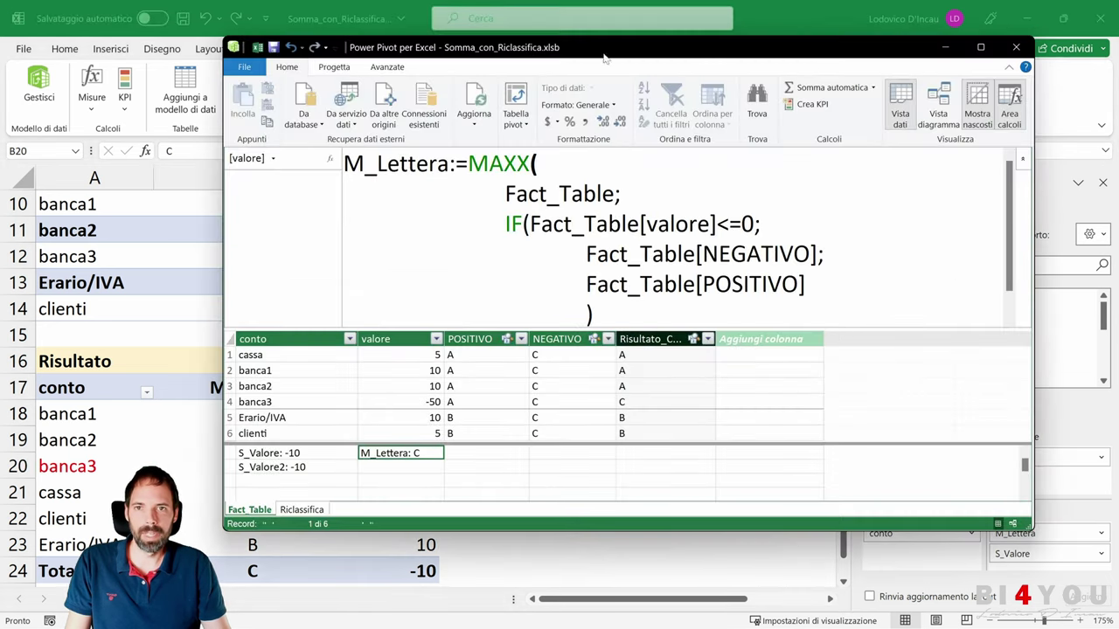
drag(606, 49, 477, 51)
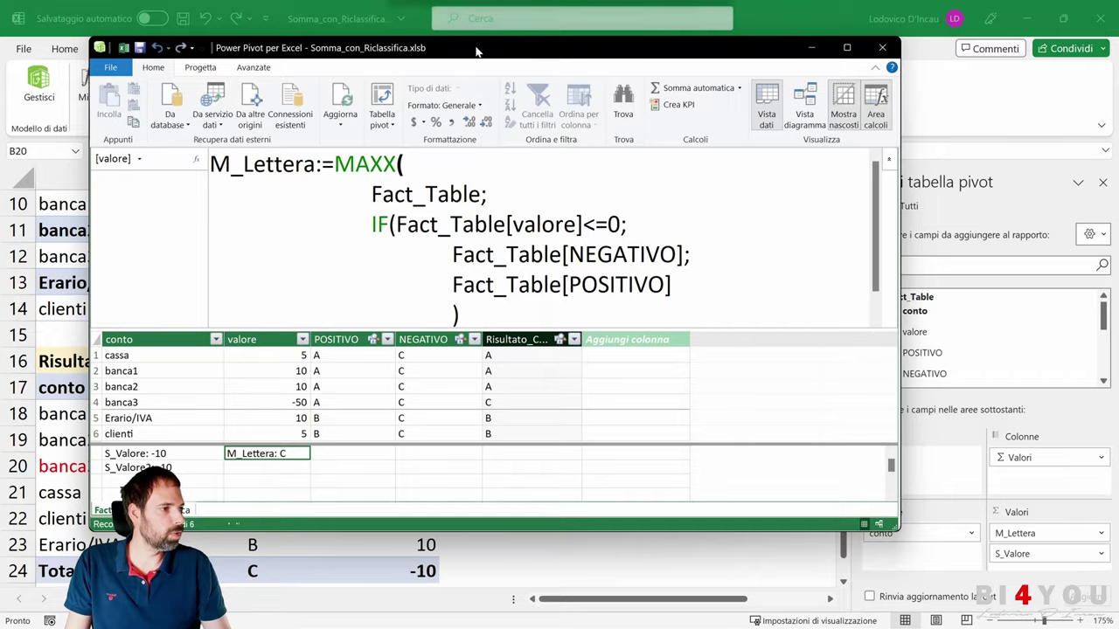
double_click(477, 51)
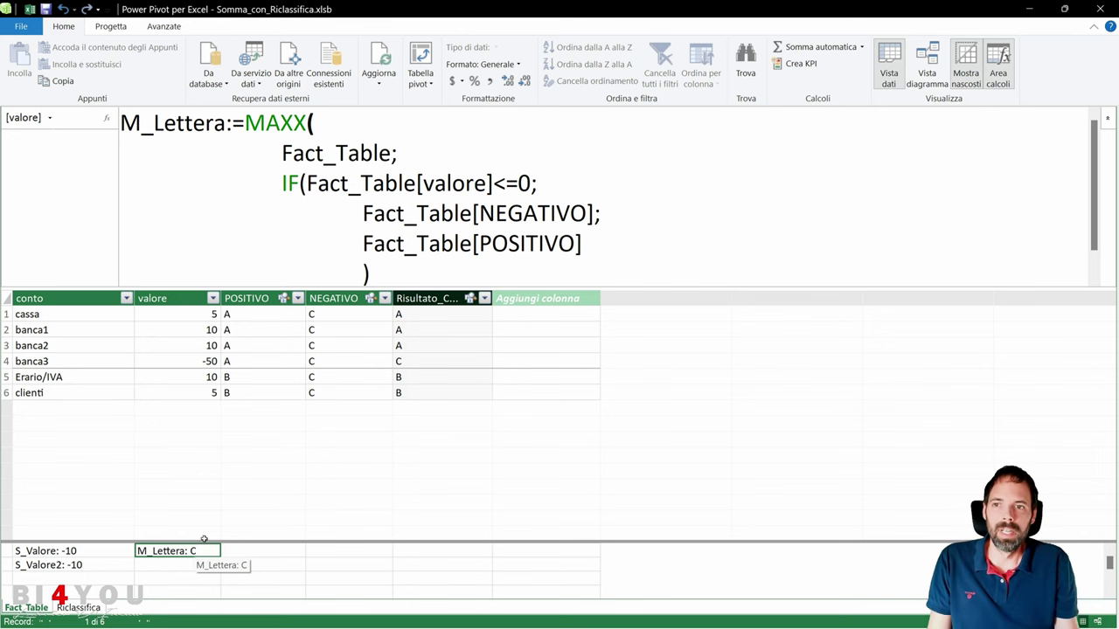
- Examine the MAXX function name in the M_Lettera measure formula, including its MAX part and its final X
drag(245, 123, 313, 123)
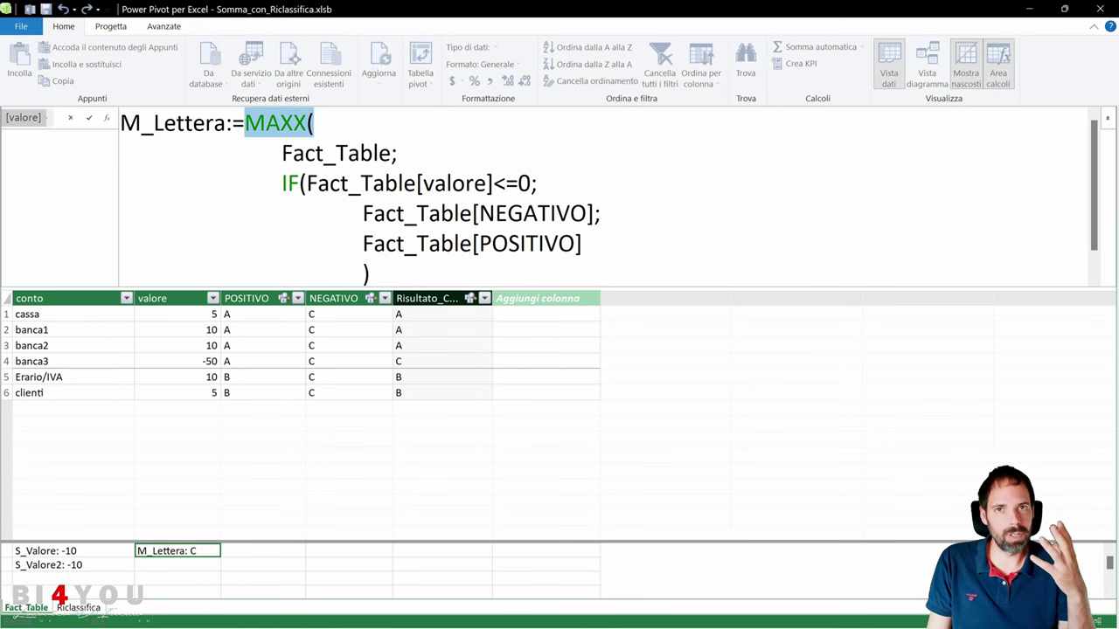
click(294, 123)
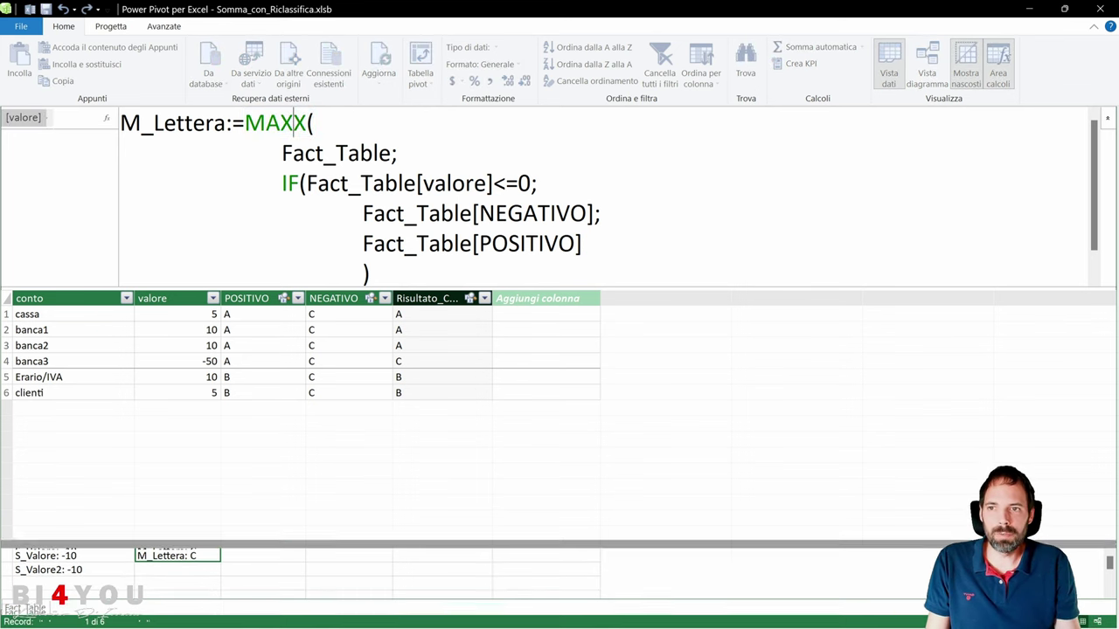
key(shift+Left)
key(shift+Left)
key(shift+Left)
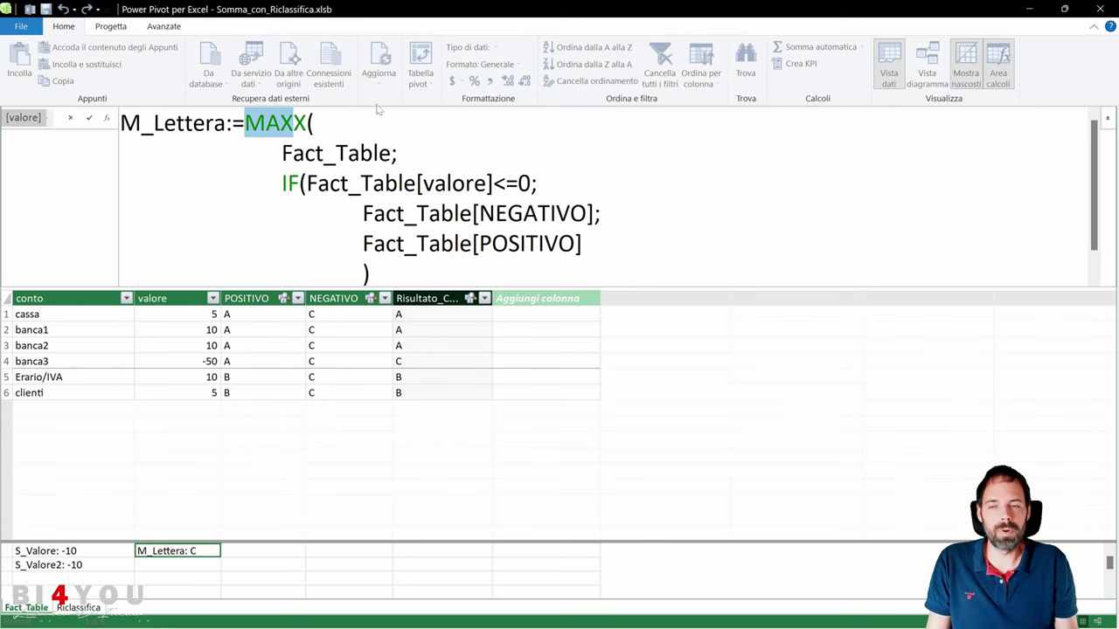
key(Right)
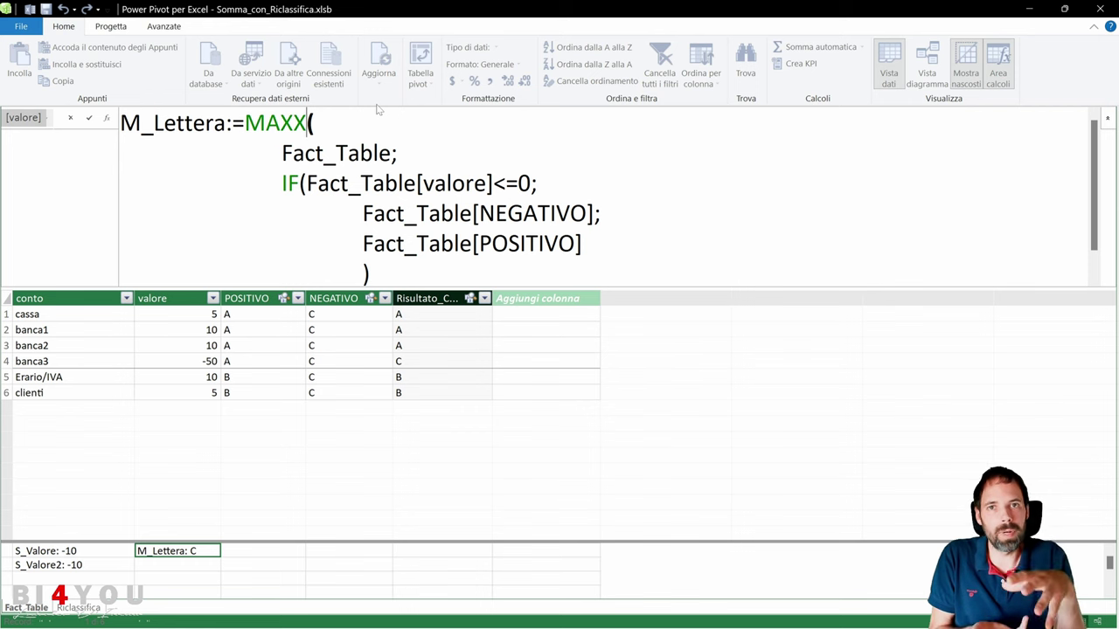
key(shift+Left)
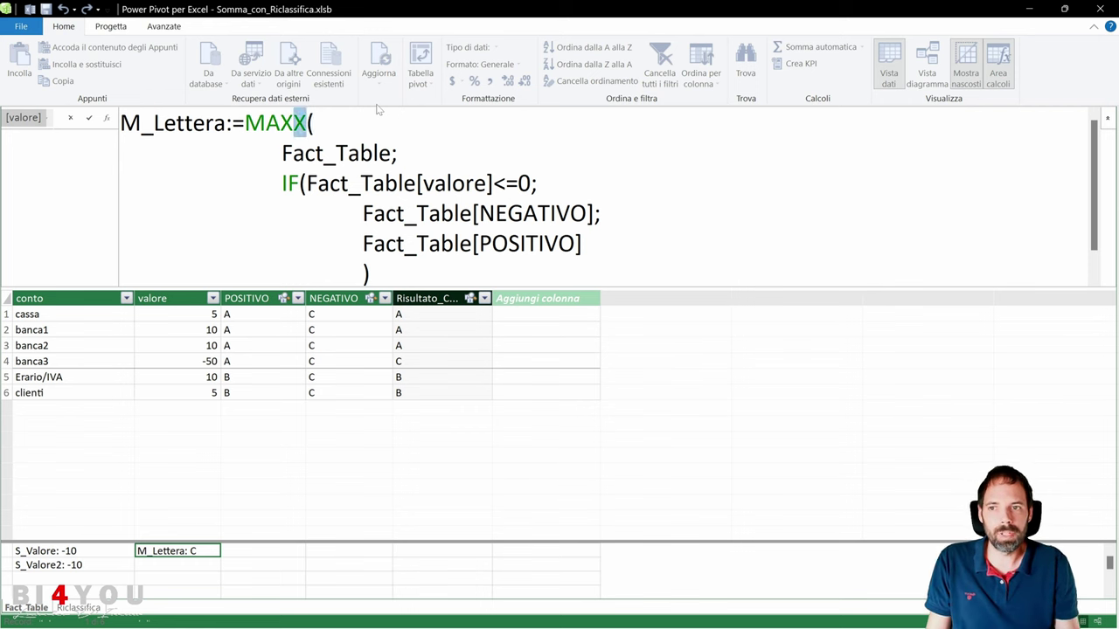
key(Left)
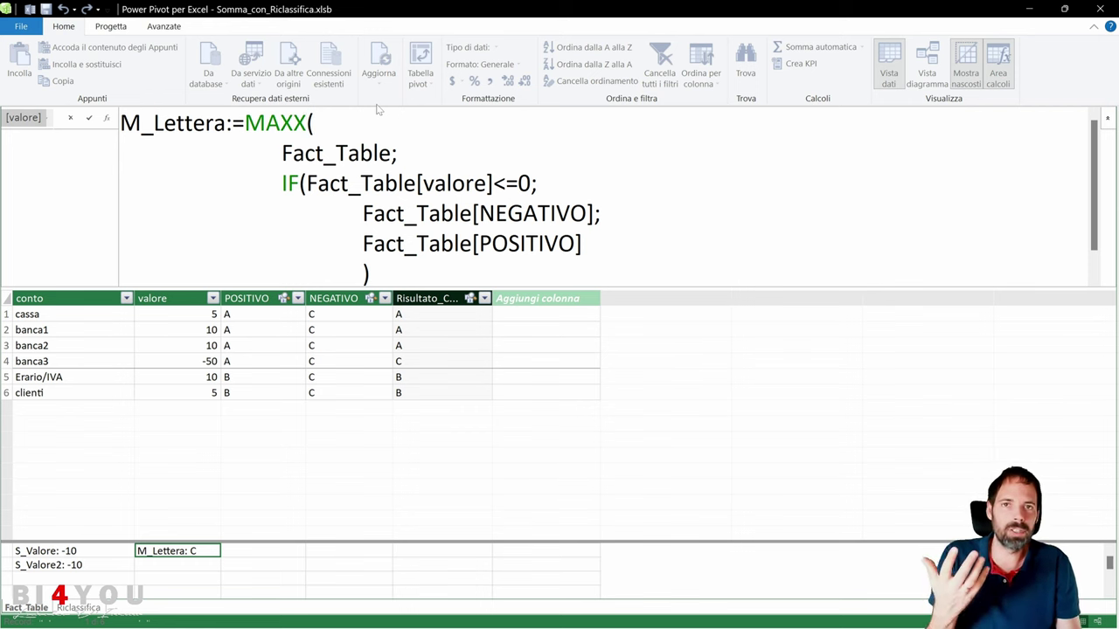
- Retype the opening parenthesis of MAXX in the M_Lettera formula to show the function's Table and Expression arguments
drag(300, 183, 543, 227)
scroll(544, 227, up, 1)
click(314, 122)
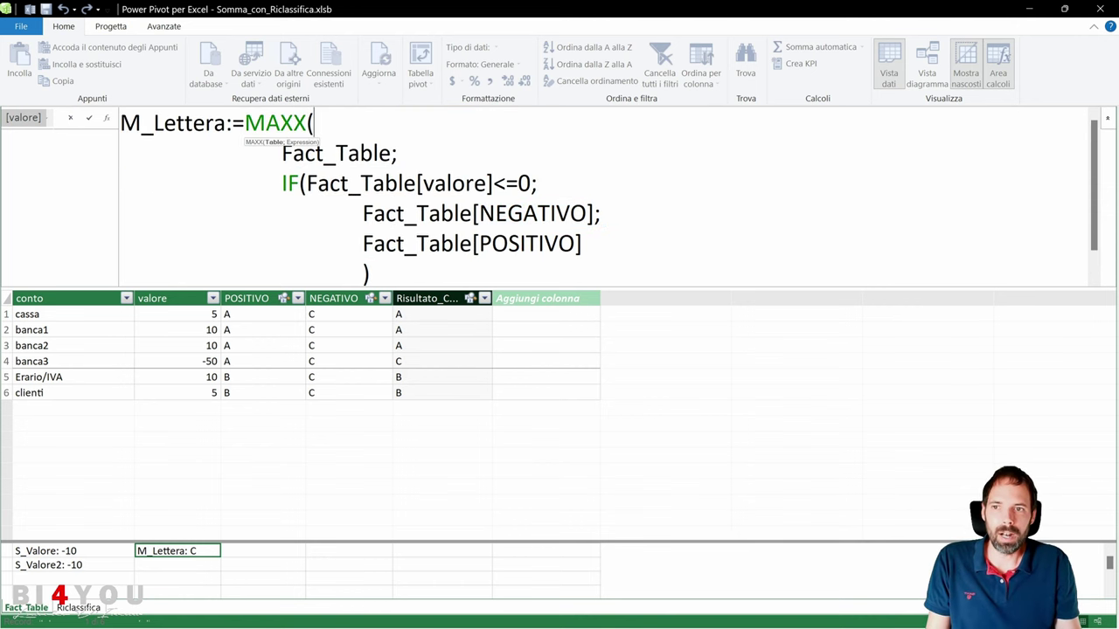
key(BackSpace)
text(()
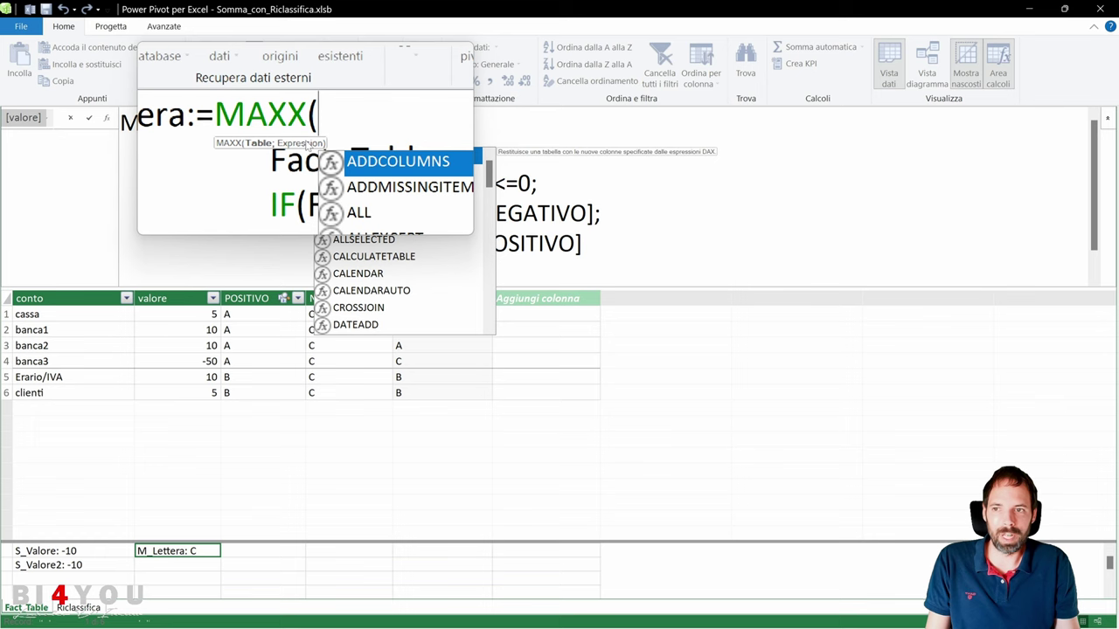
key(Escape)
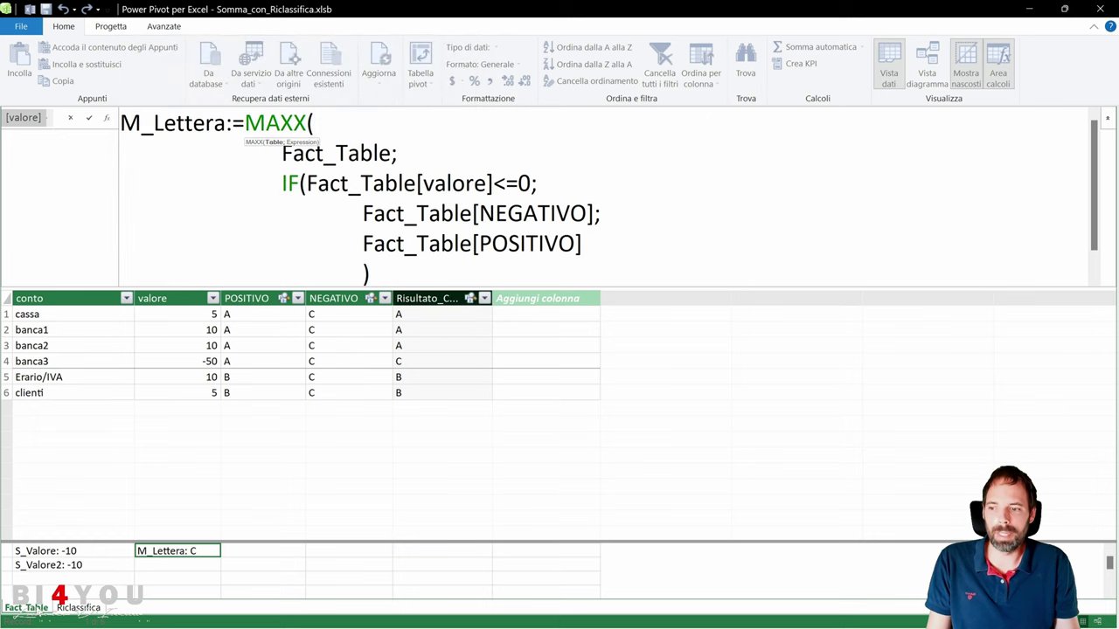
- Move the Power Pivot window aside to view the conto pivot table's M_Lettera values, and maximize the window again
double_click(617, 7)
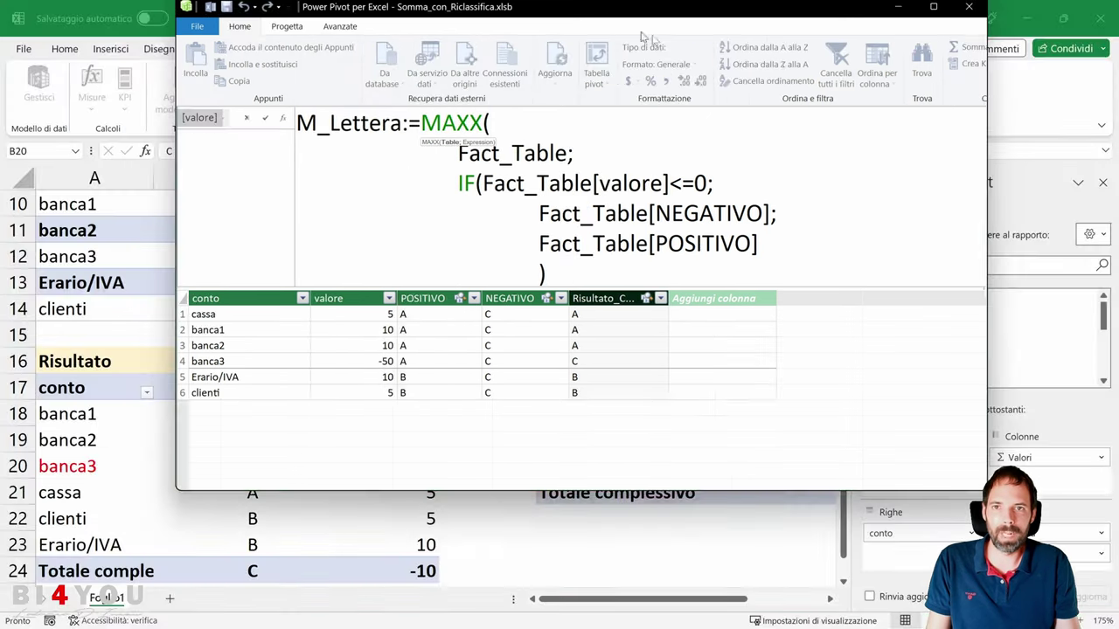
drag(616, 7, 528, 42)
drag(293, 43, 577, 52)
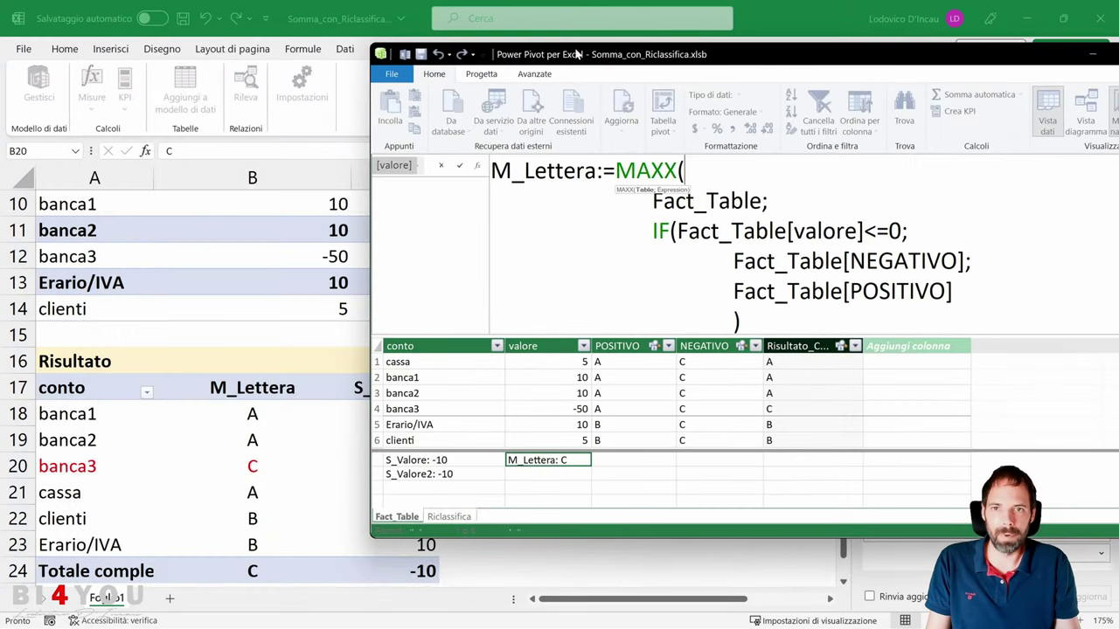
double_click(577, 55)
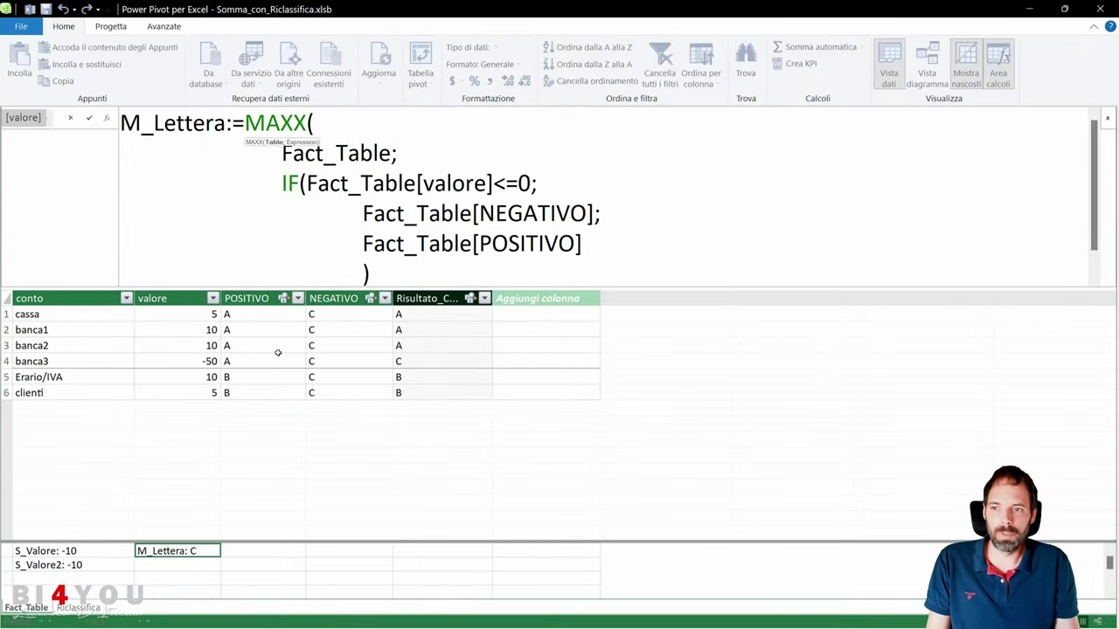
- Examine the MAXX expression argument in M_Lettera, focusing on the IF test Fact_Table[valore]<=0
click(398, 153)
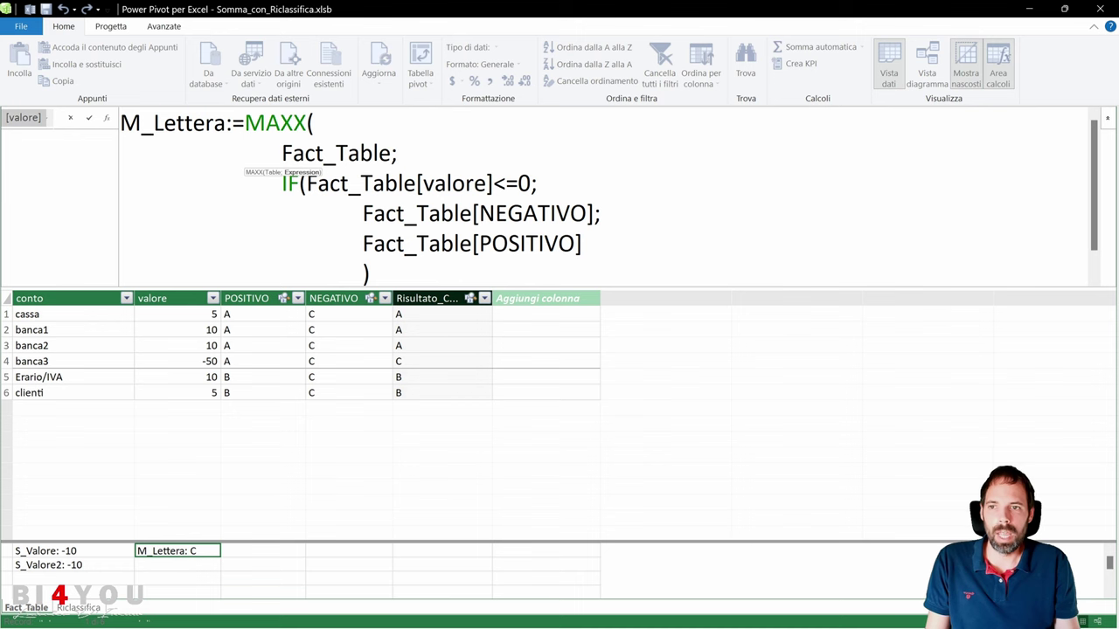
click(281, 214)
double_click(290, 184)
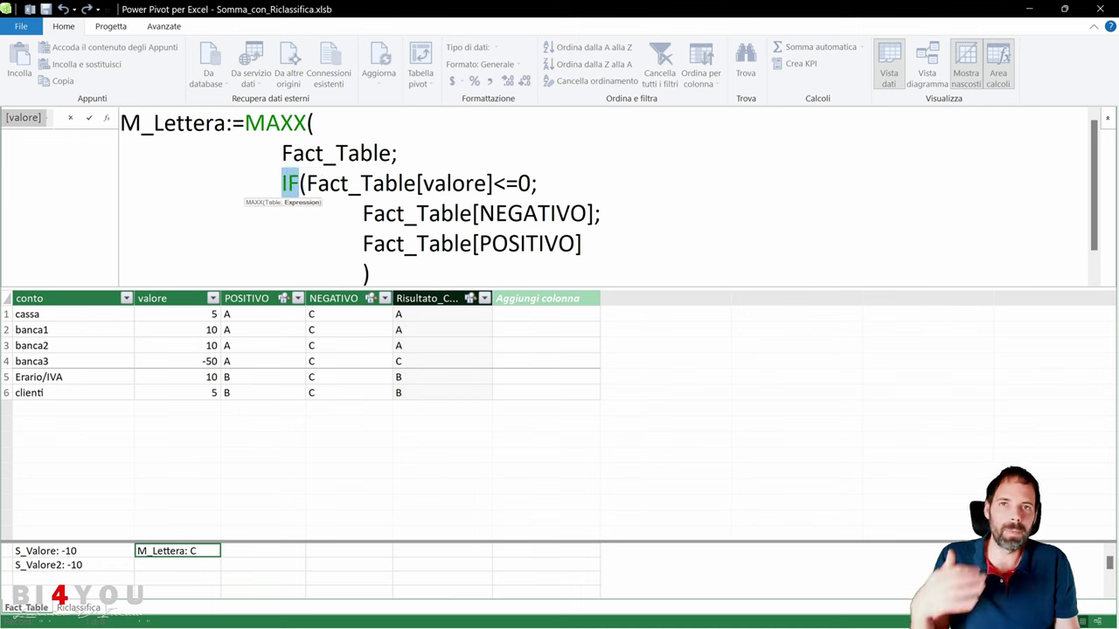
drag(307, 184, 493, 183)
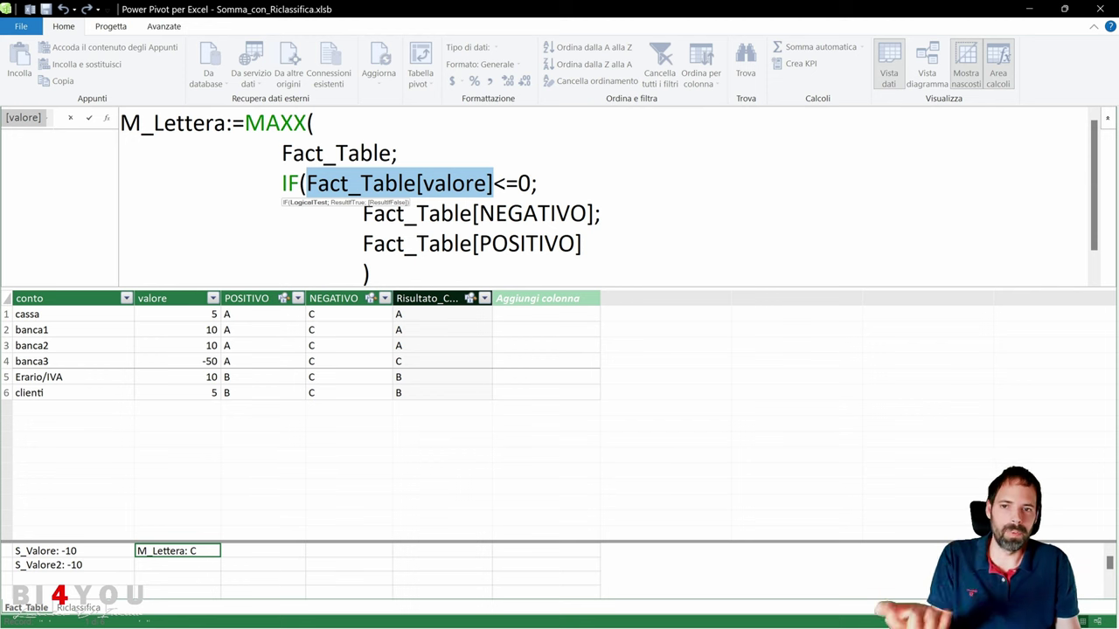
double_click(526, 183)
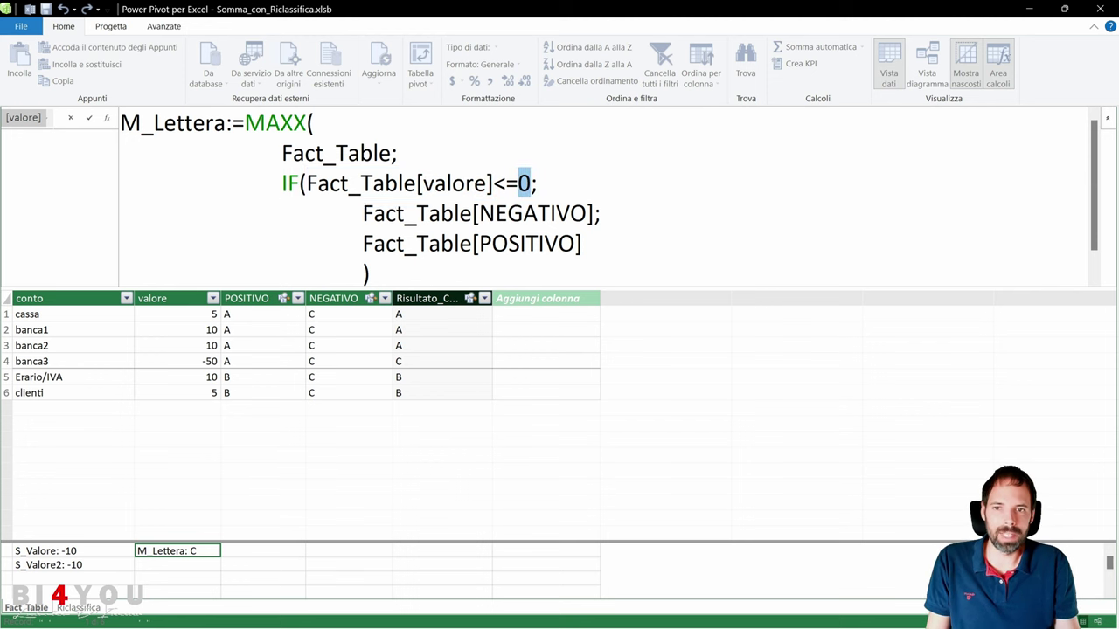
- Examine how the IF test in M_Lettera chooses between Fact_Table[NEGATIVO] and Fact_Table[POSITIVO], up to its closing parenthesis
drag(363, 213, 594, 214)
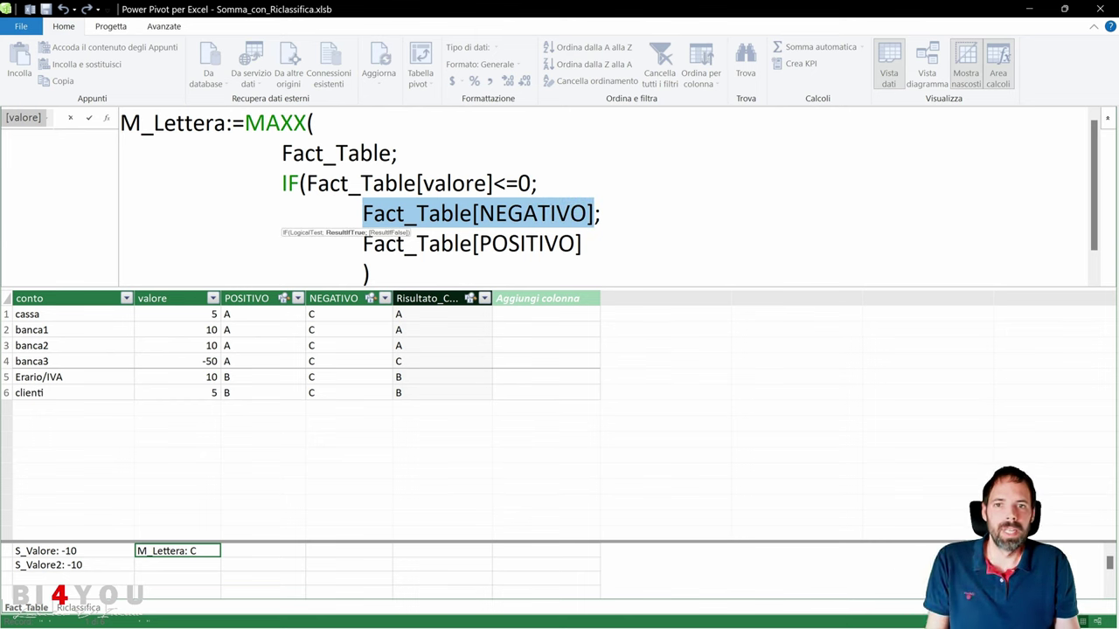
drag(531, 183, 307, 183)
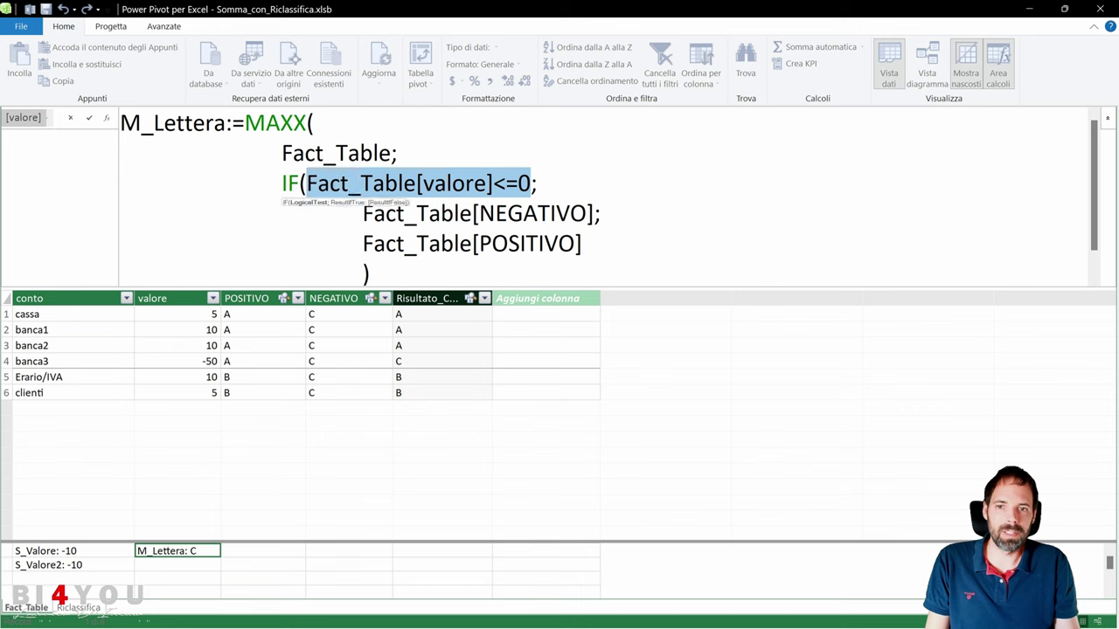
drag(583, 244, 363, 244)
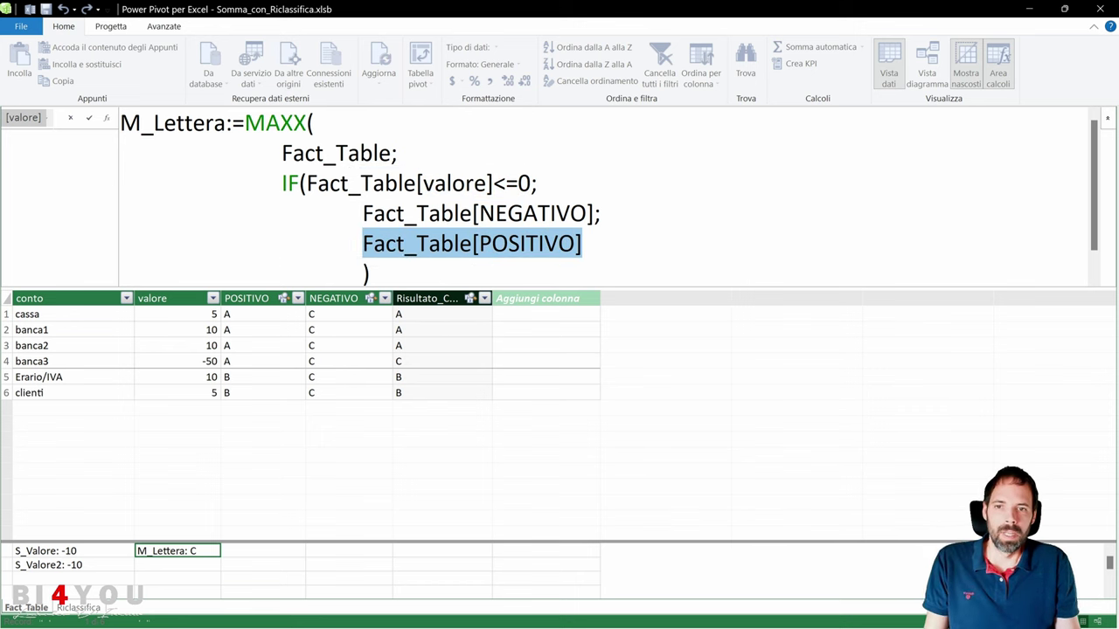
click(583, 244)
click(537, 183)
click(370, 274)
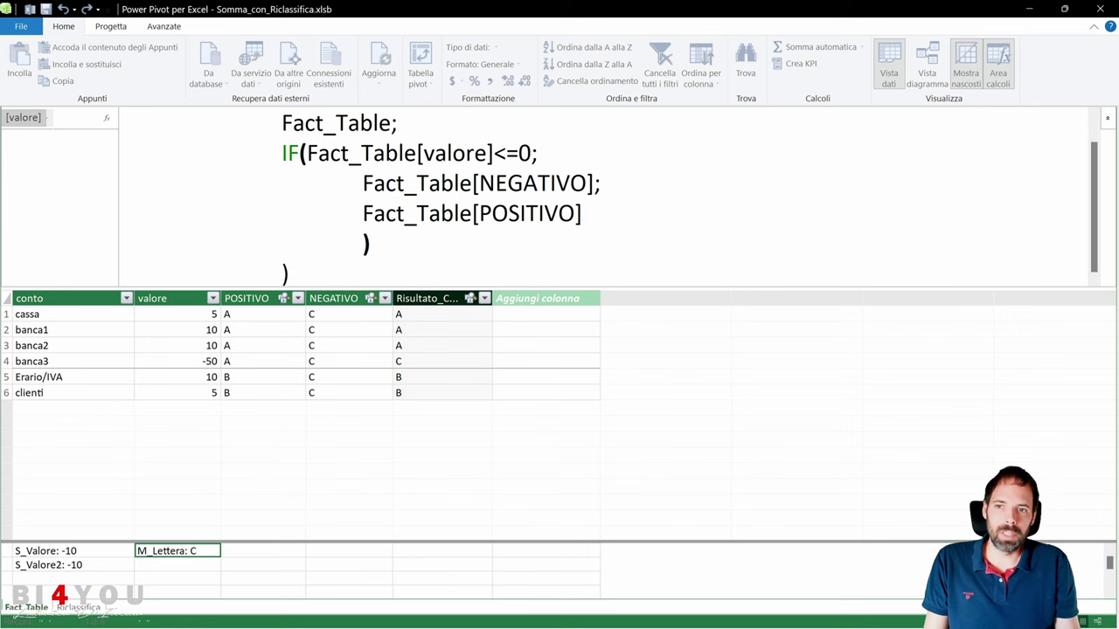
- Commit the M_Lettera measure formula and close the Power Pivot window
scroll(603, 196, up, 1)
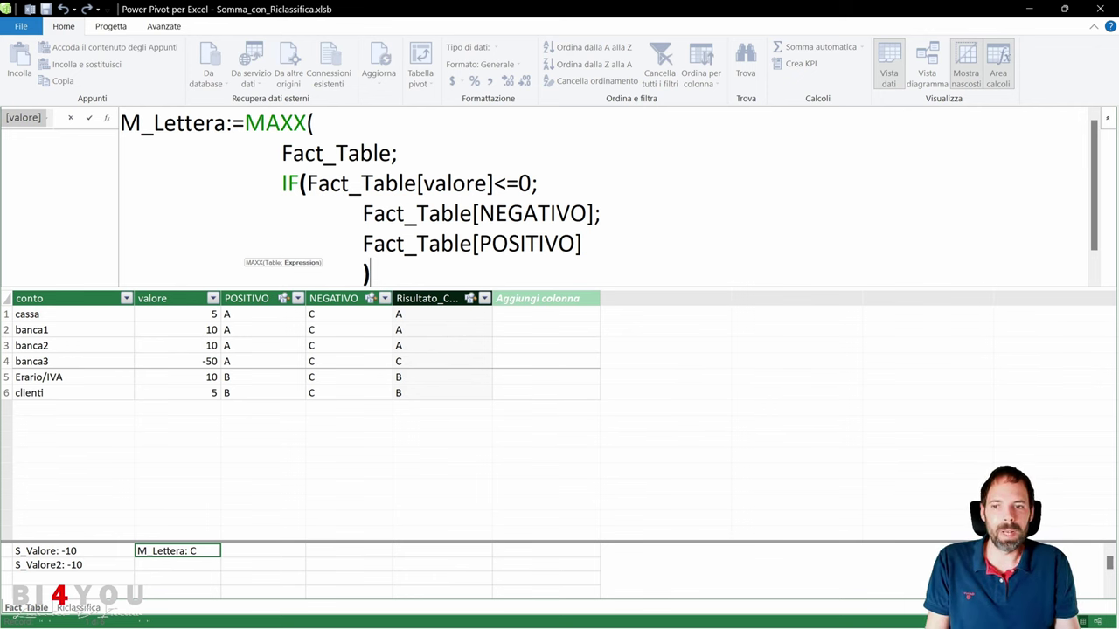
key(Return)
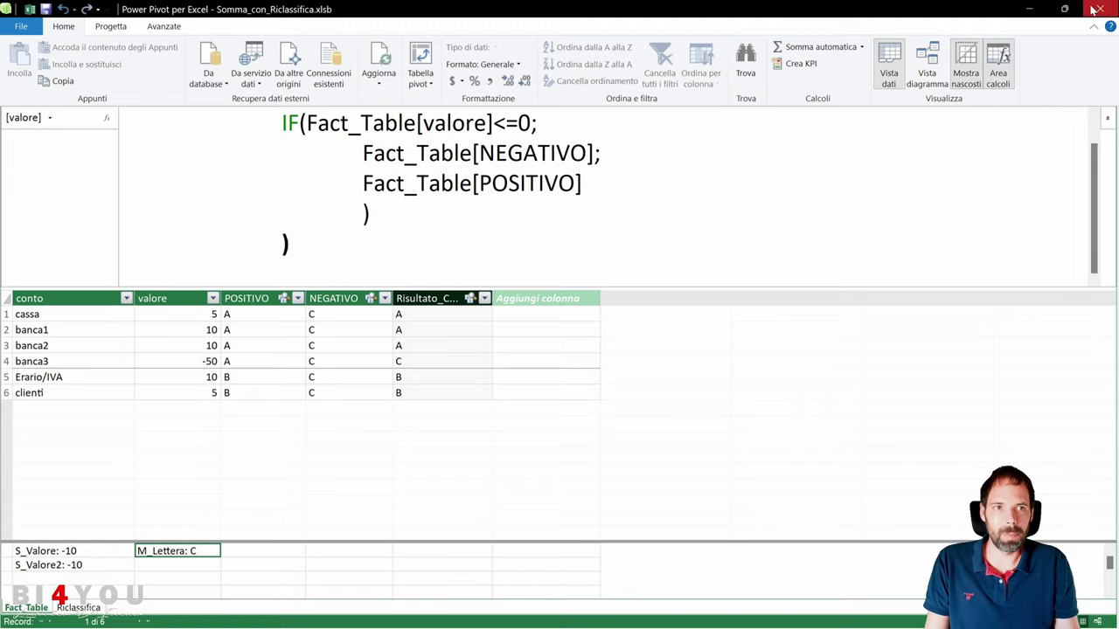
click(1094, 8)
- Examine the M_Lettera results in the conto pivot table alongside the reclassified Risultato pivot table
drag(83, 390, 376, 570)
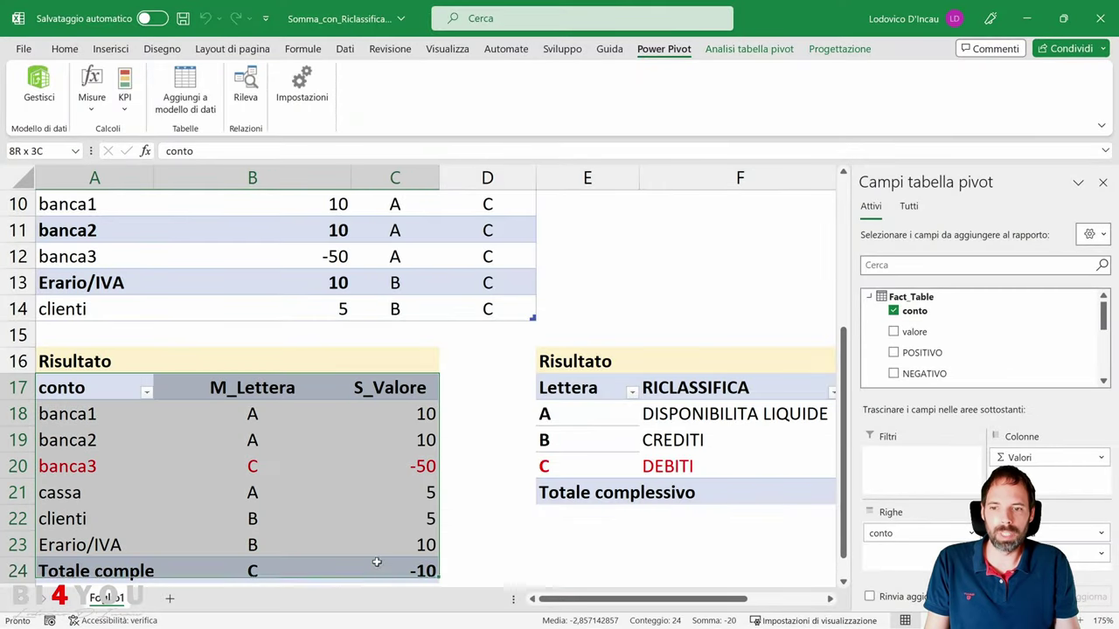
drag(242, 422, 243, 549)
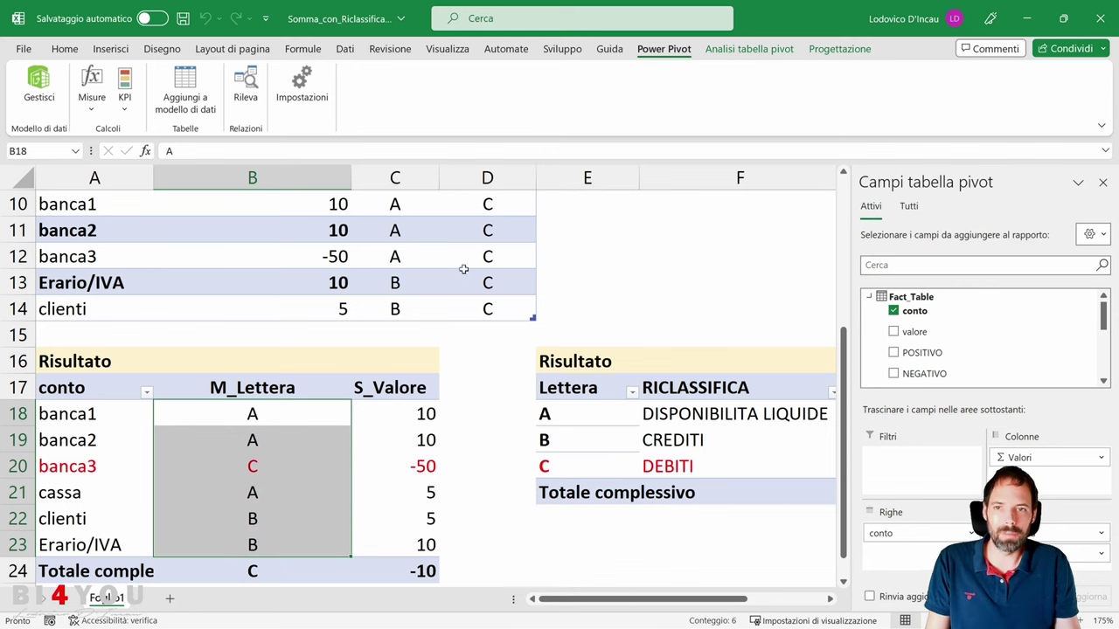
scroll(642, 554, right, 3)
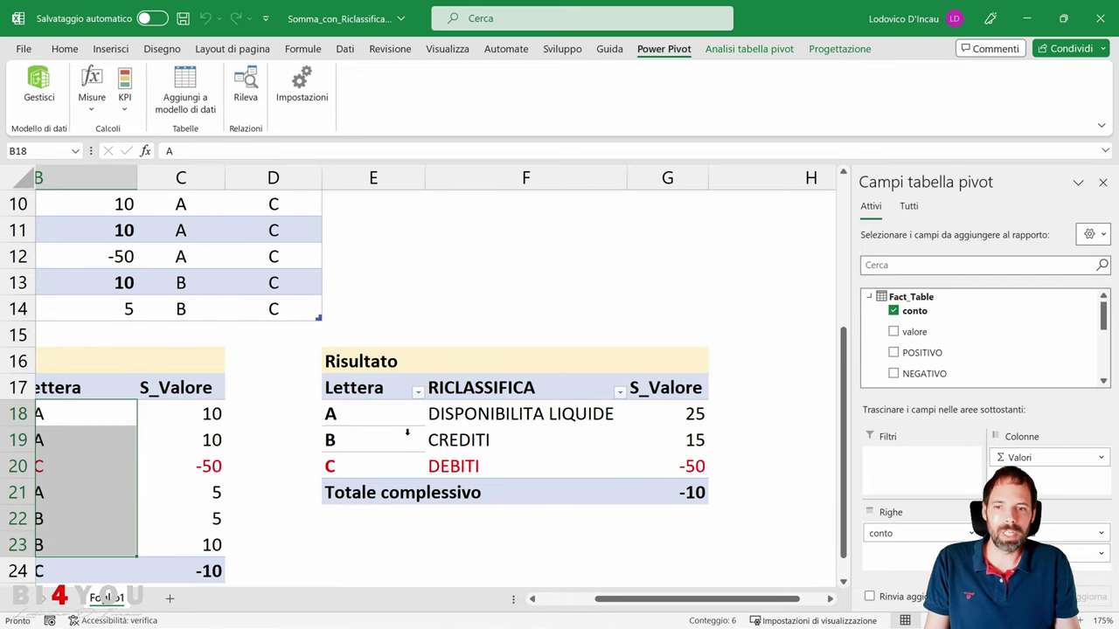
scroll(535, 571, left, 3)
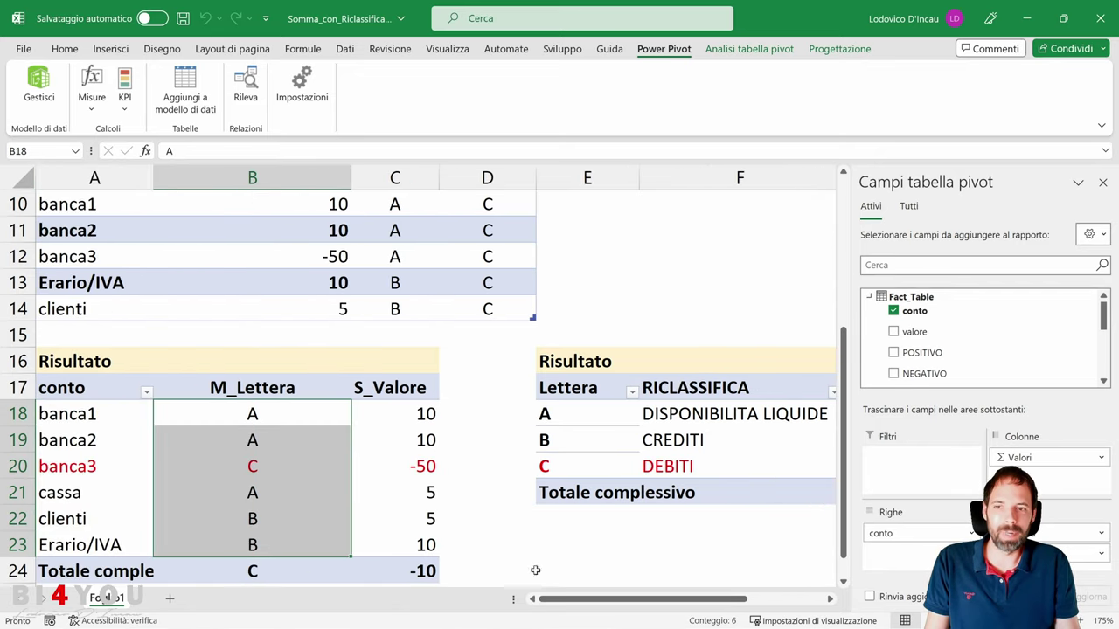
- Compare the Fact Table's POSITIVO letters with the Lettera and RICLASSIFICA entries of the Riclassifica table
scroll(167, 300, up, 3)
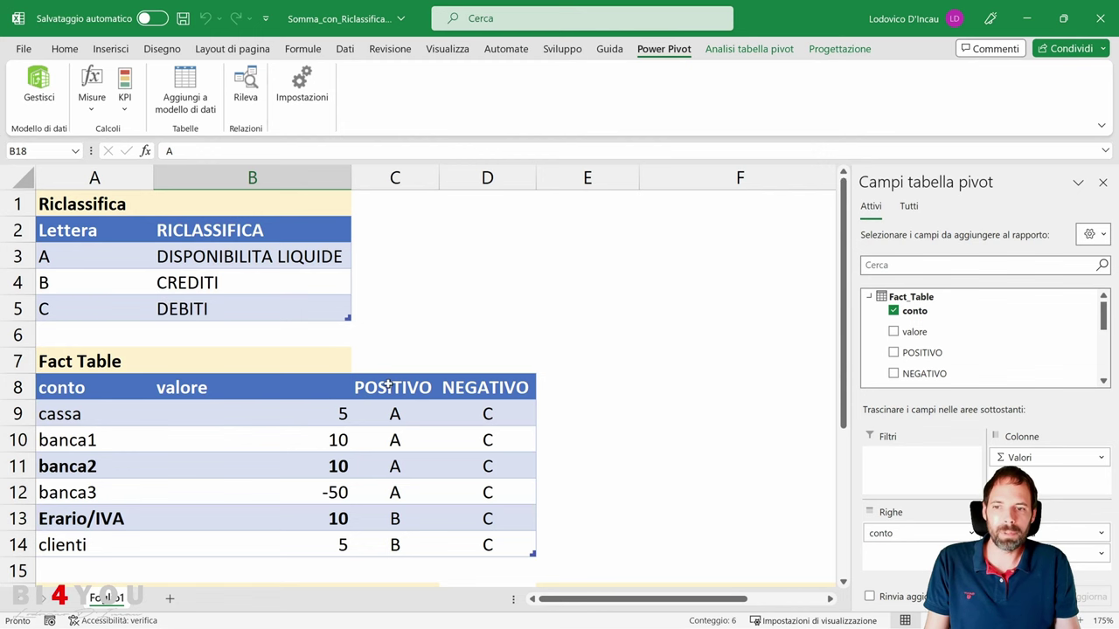
drag(388, 385, 381, 541)
drag(87, 238, 152, 279)
drag(232, 251, 220, 303)
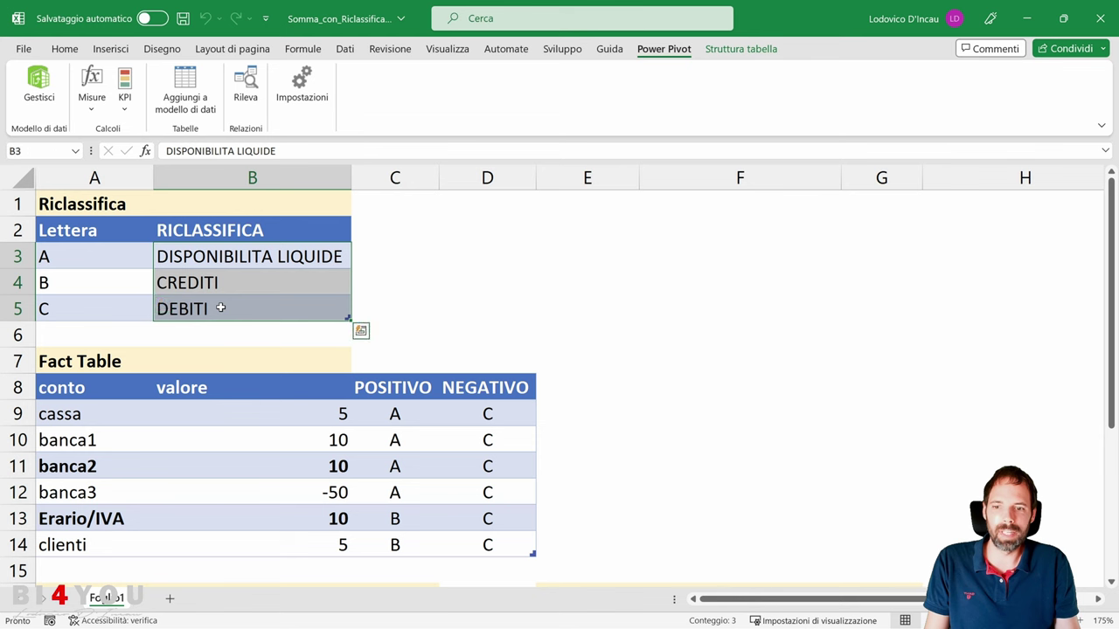
- Check the Fact Table's POSITIVO and NEGATIVO columns against the valore amounts of banca3 and banca2
click(394, 388)
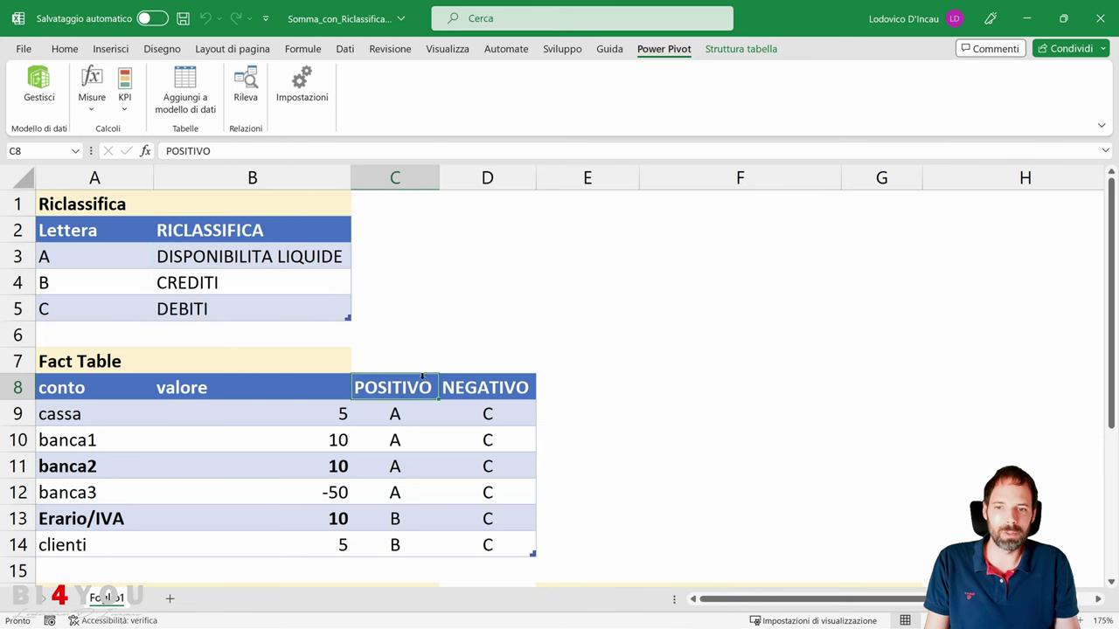
click(509, 385)
click(344, 492)
click(342, 465)
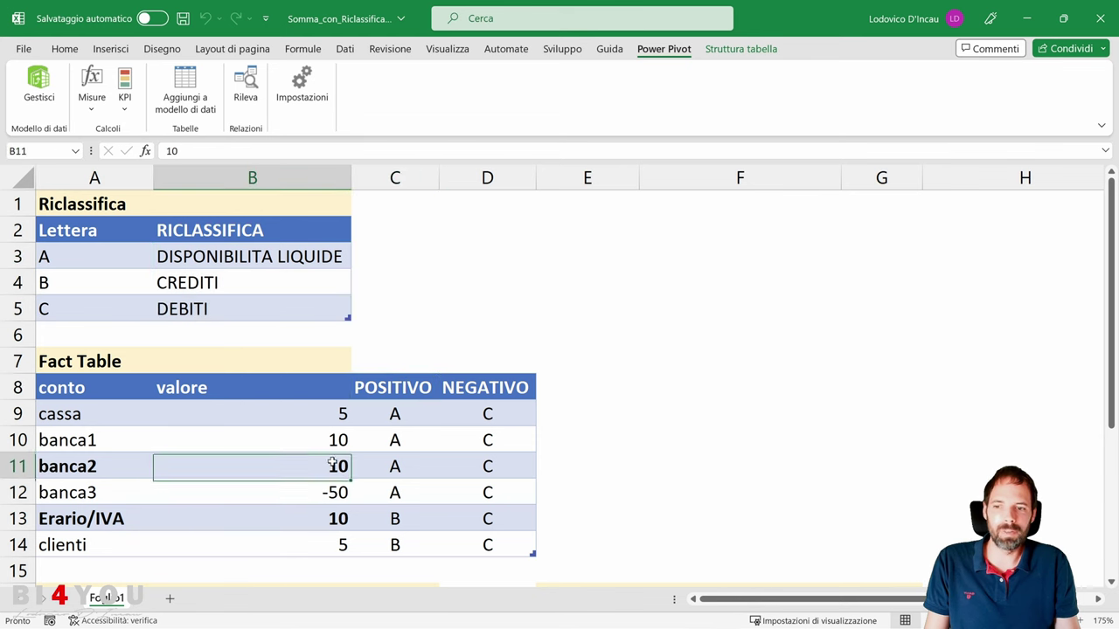
- Compare the positive valore amounts of cassa, banca1 and banca2 with their letters in the Risultato pivot tables
click(333, 439)
click(324, 413)
click(319, 457)
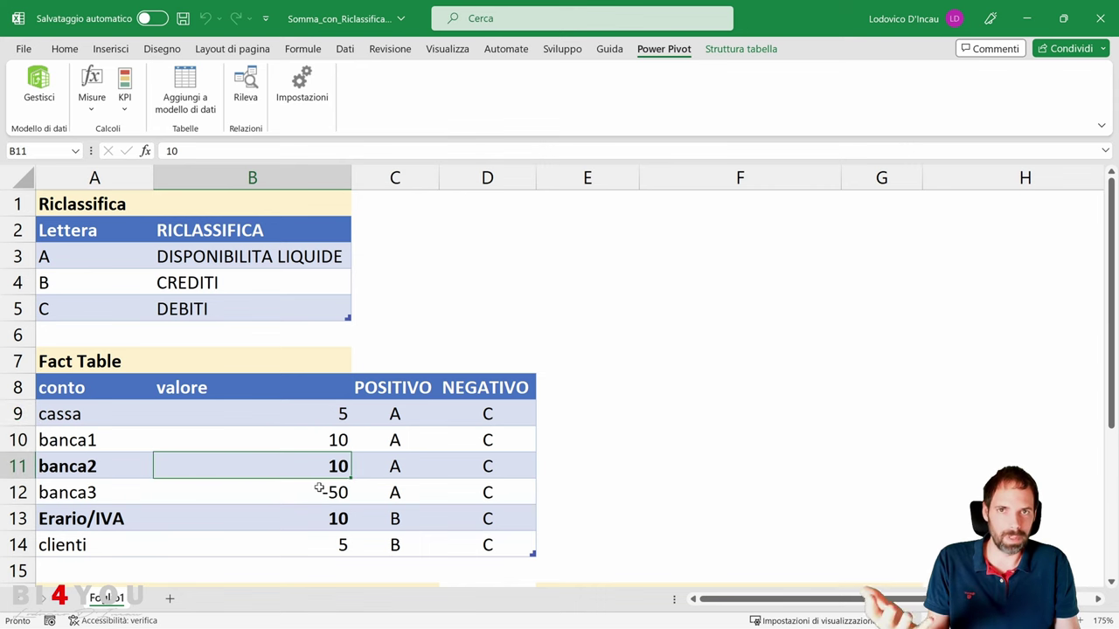
scroll(400, 442, down, 4)
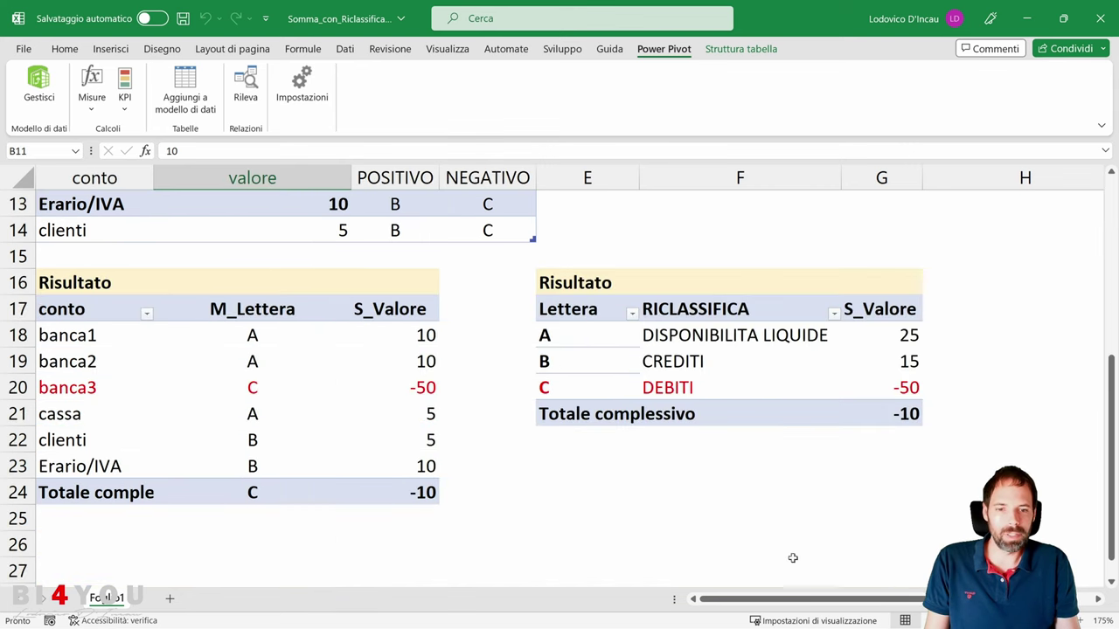
scroll(749, 382, right, 2)
- Open the Power Pivot data model and review the S_Valore measure's Sum(Fact_Table[valore]) formula, enlarged for reading
click(26, 84)
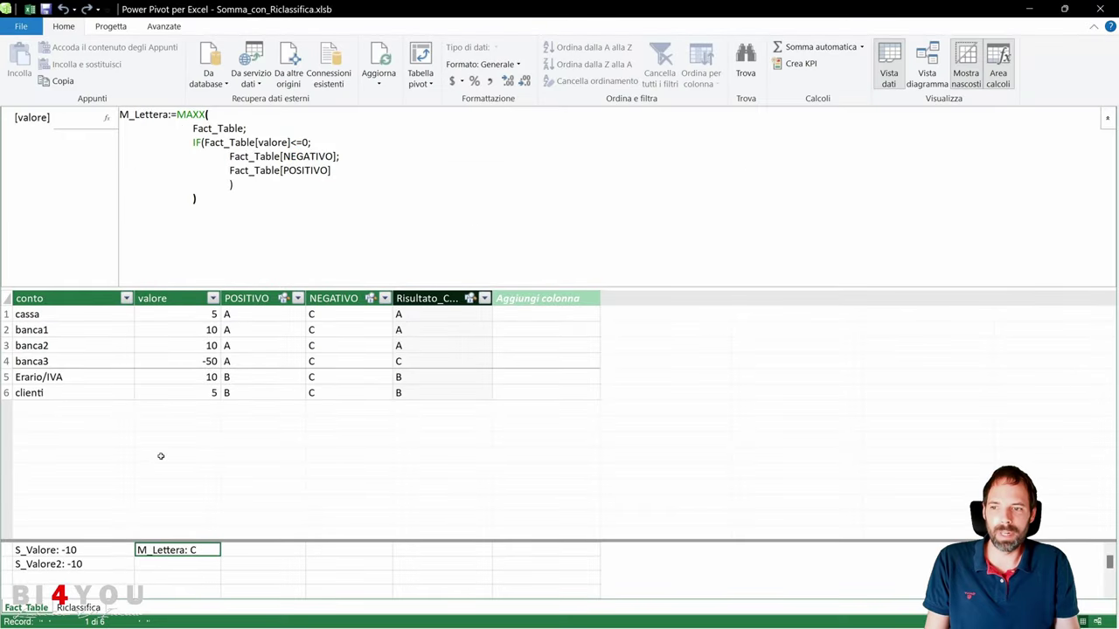
click(88, 551)
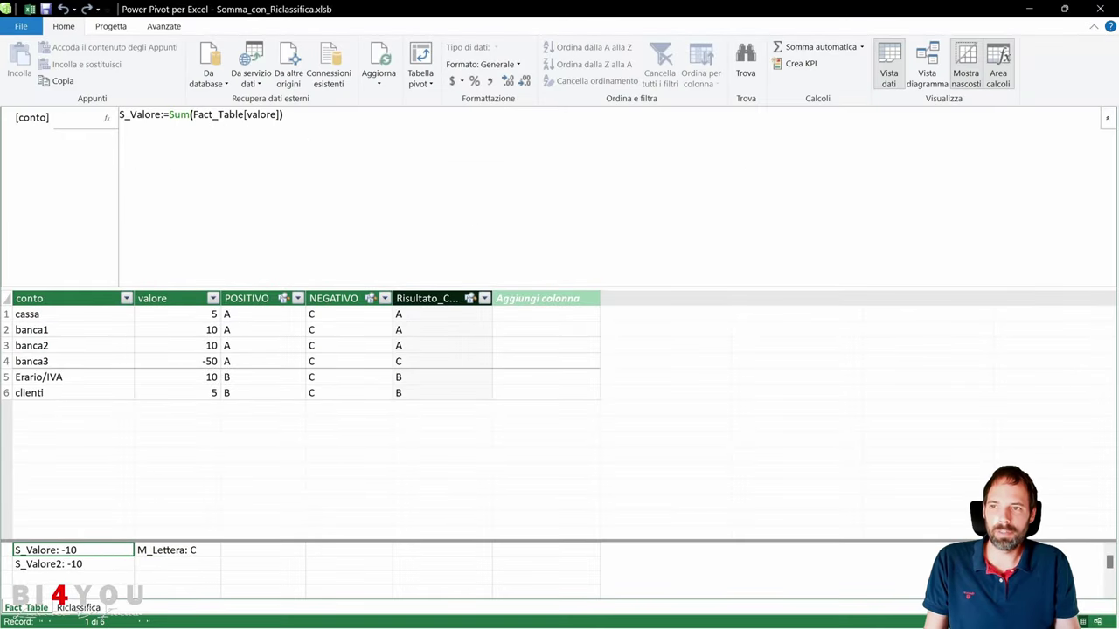
scroll(313, 132, up, 6)
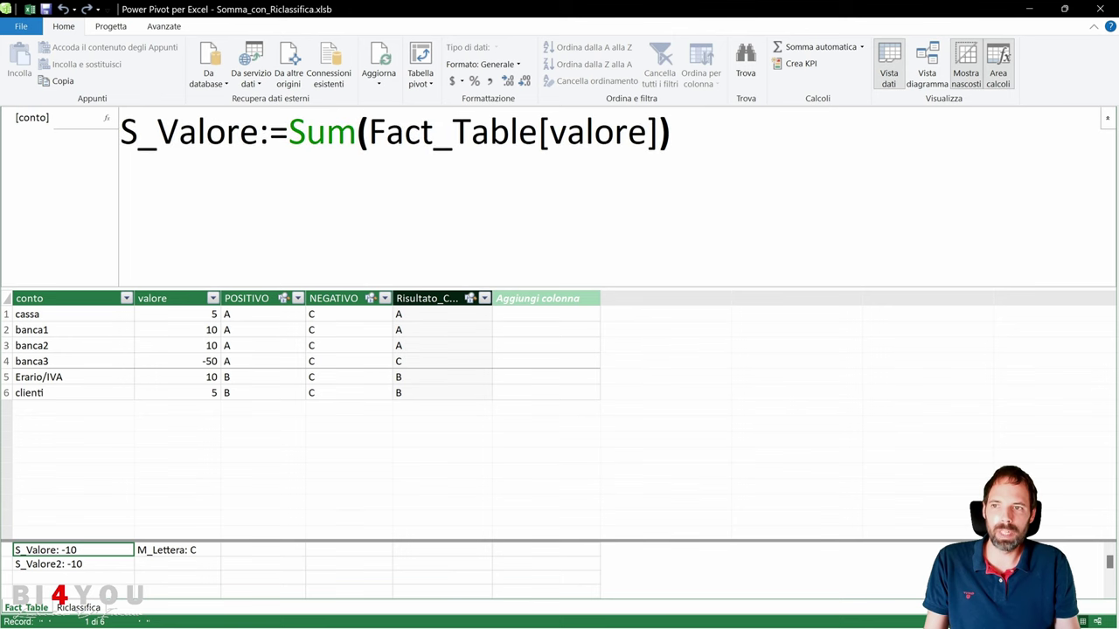
drag(258, 131, 121, 132)
click(306, 132)
click(289, 131)
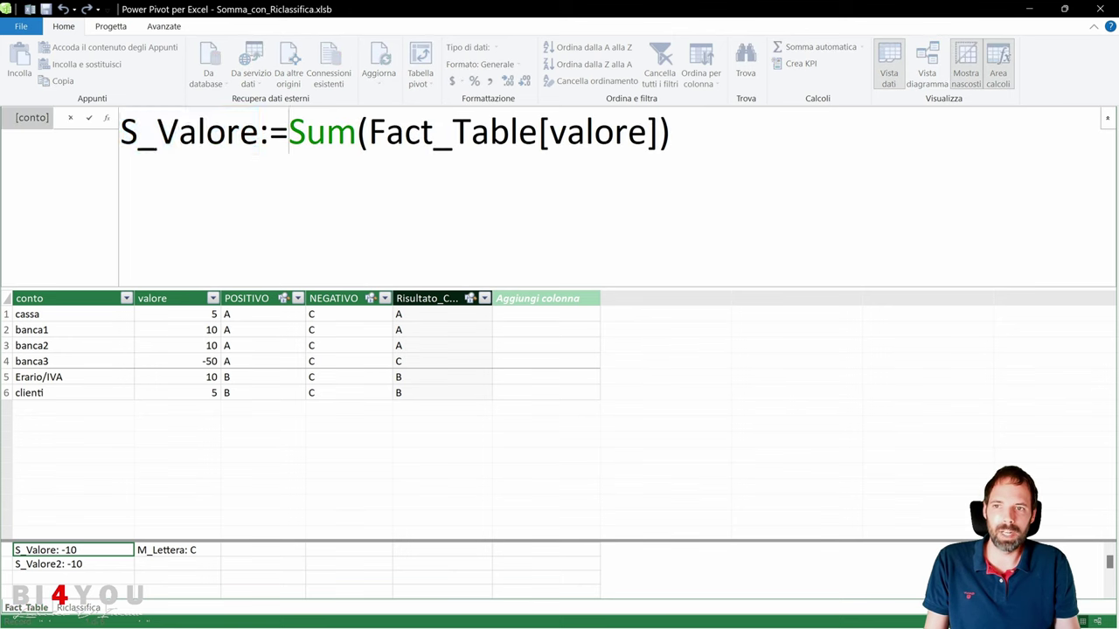
drag(288, 131, 659, 131)
click(671, 131)
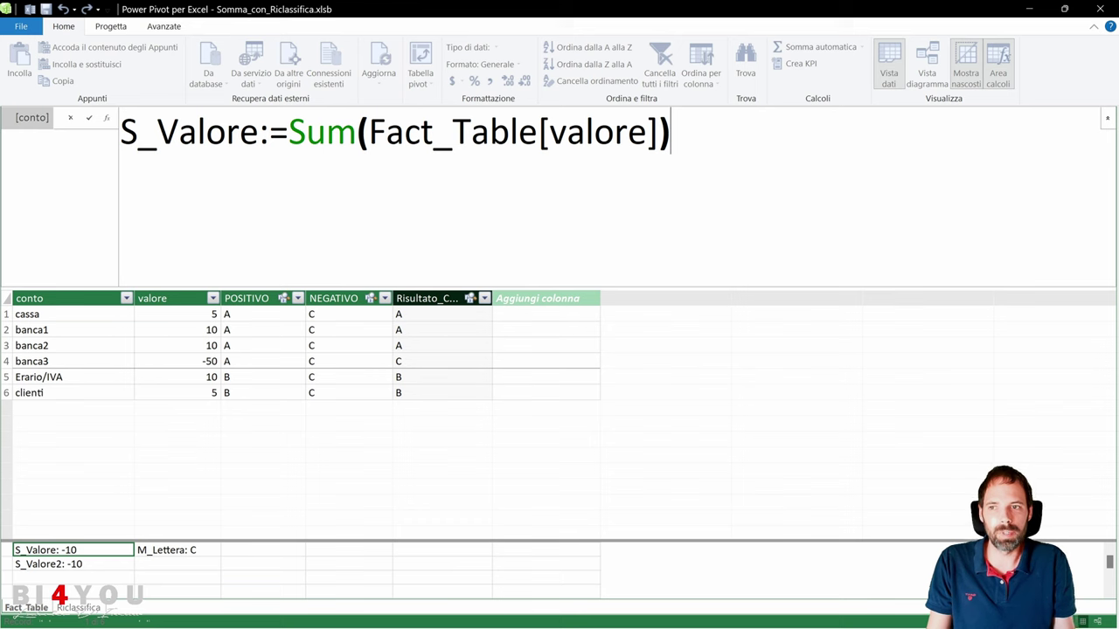
key(Return)
- Widen the Risultato_Calcolato column to show its full name and display its complete SWITCH formula
click(440, 315)
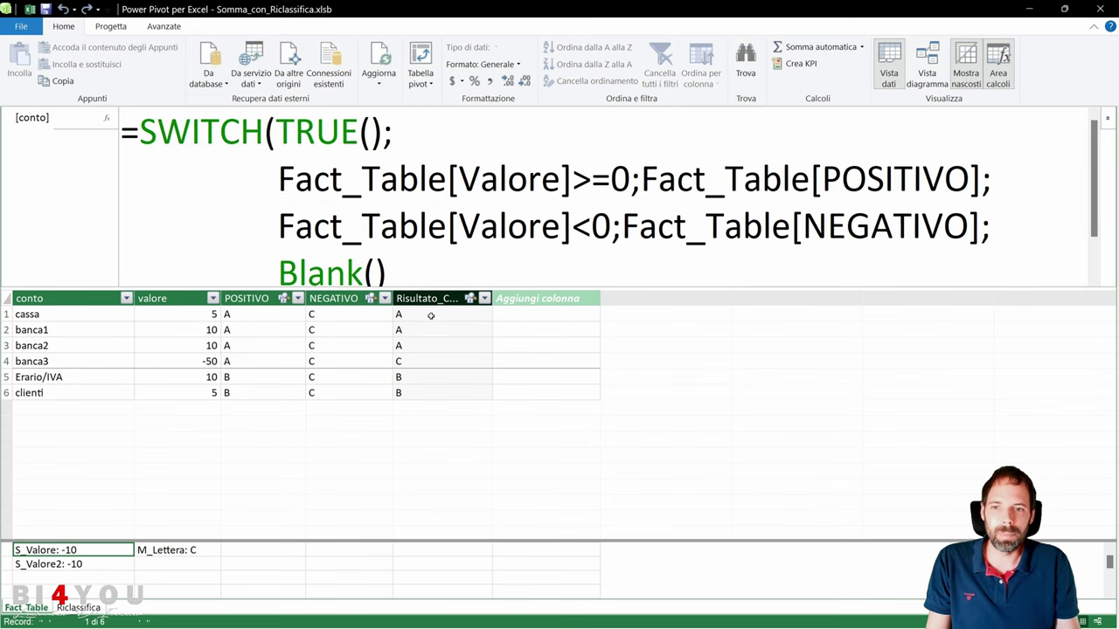
drag(537, 308, 536, 308)
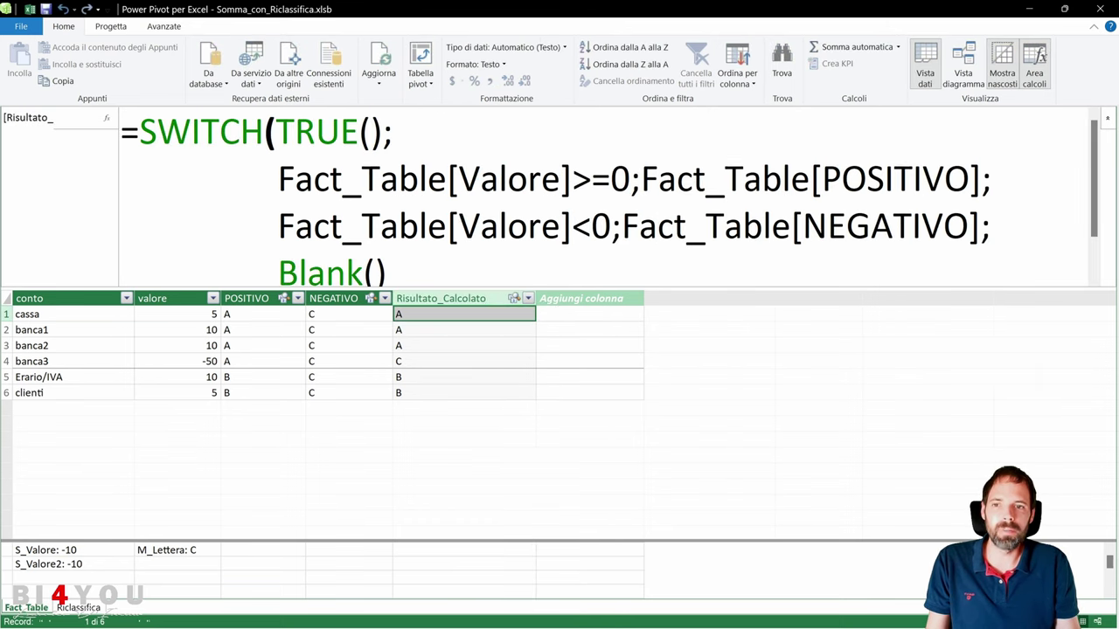
scroll(559, 201, down, 4)
scroll(611, 192, down, 1)
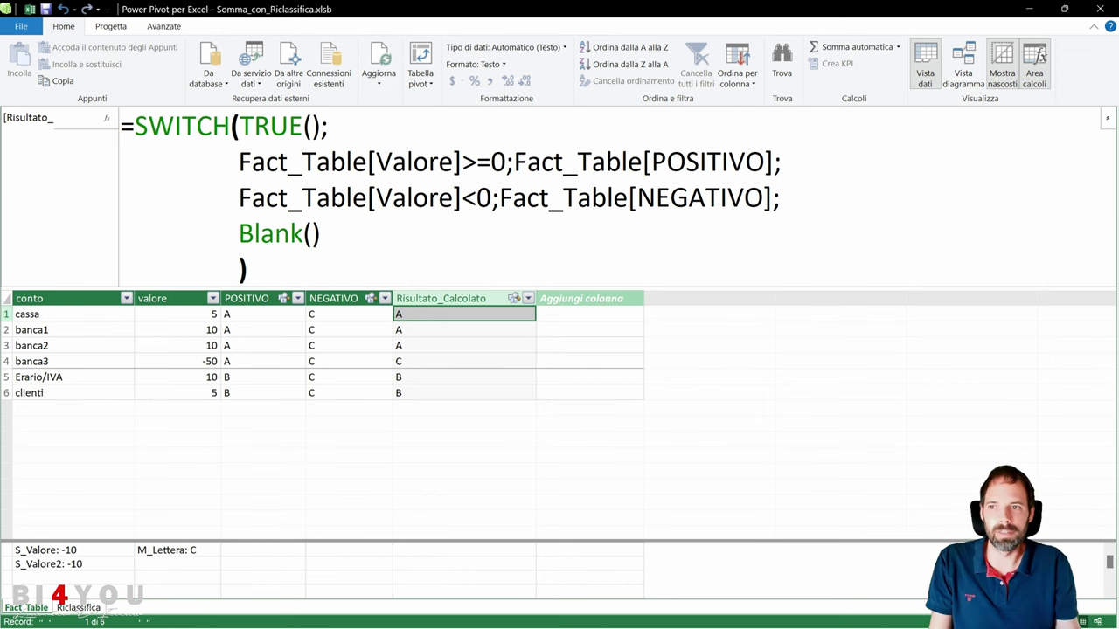
- Examine the SWITCH(TRUE()) expression and its first condition, Fact_Table[Valore]>=0, paired with the POSITIVO column
drag(136, 126, 229, 126)
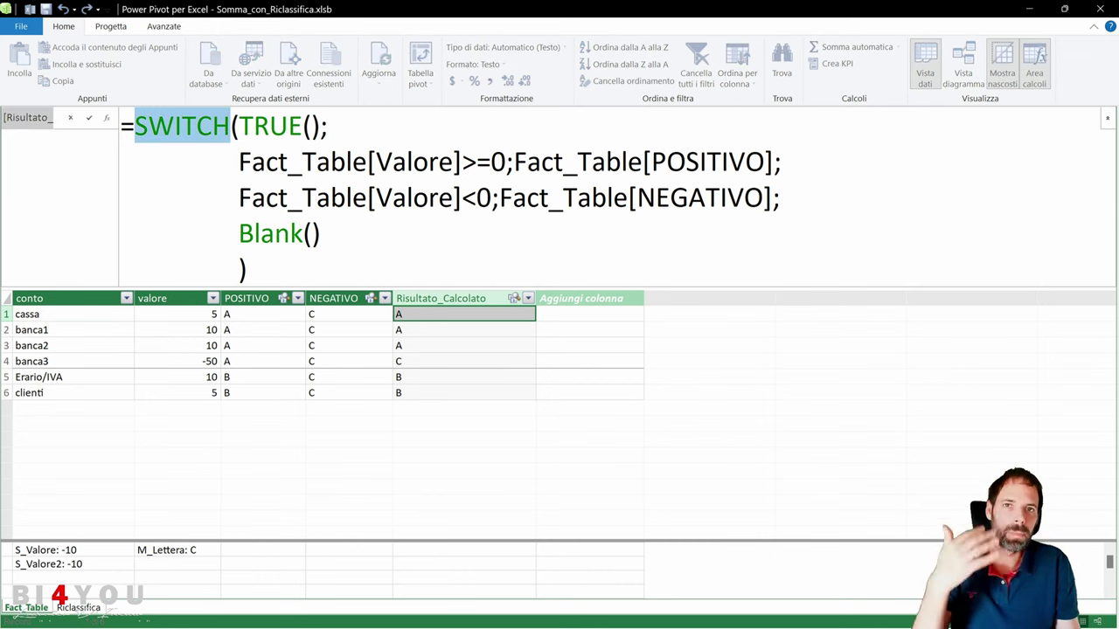
click(238, 126)
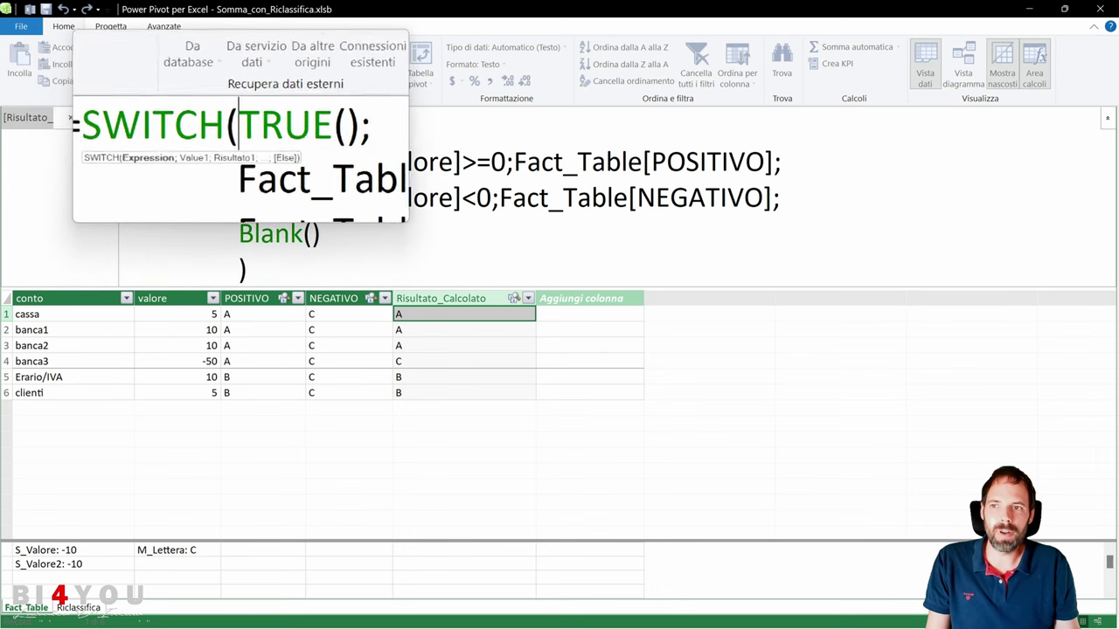
drag(240, 126, 317, 120)
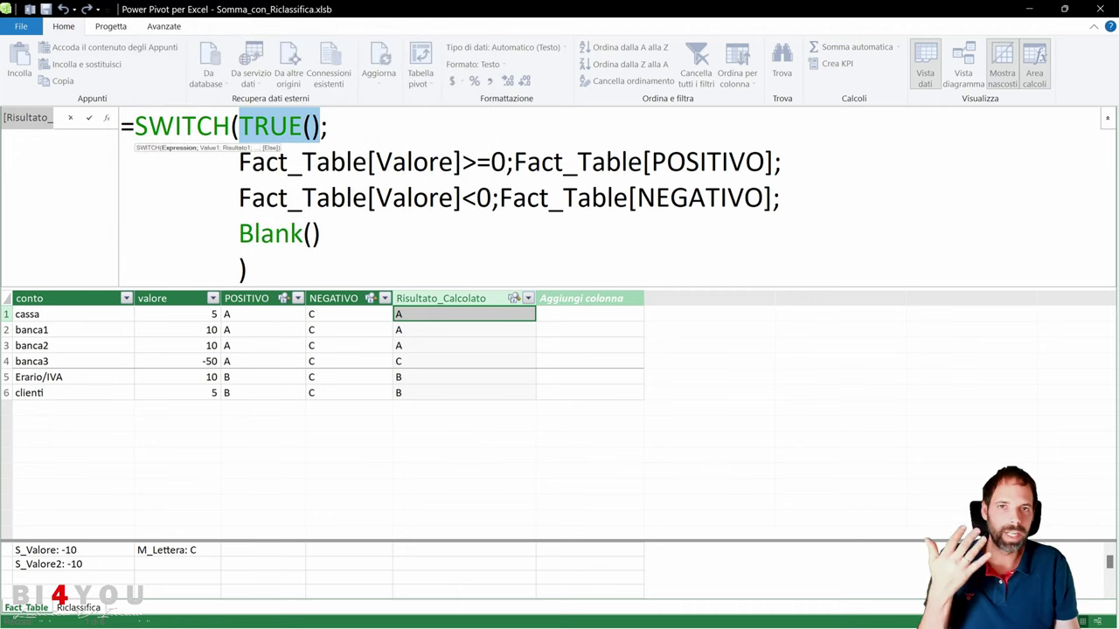
drag(326, 127, 506, 162)
key(Right)
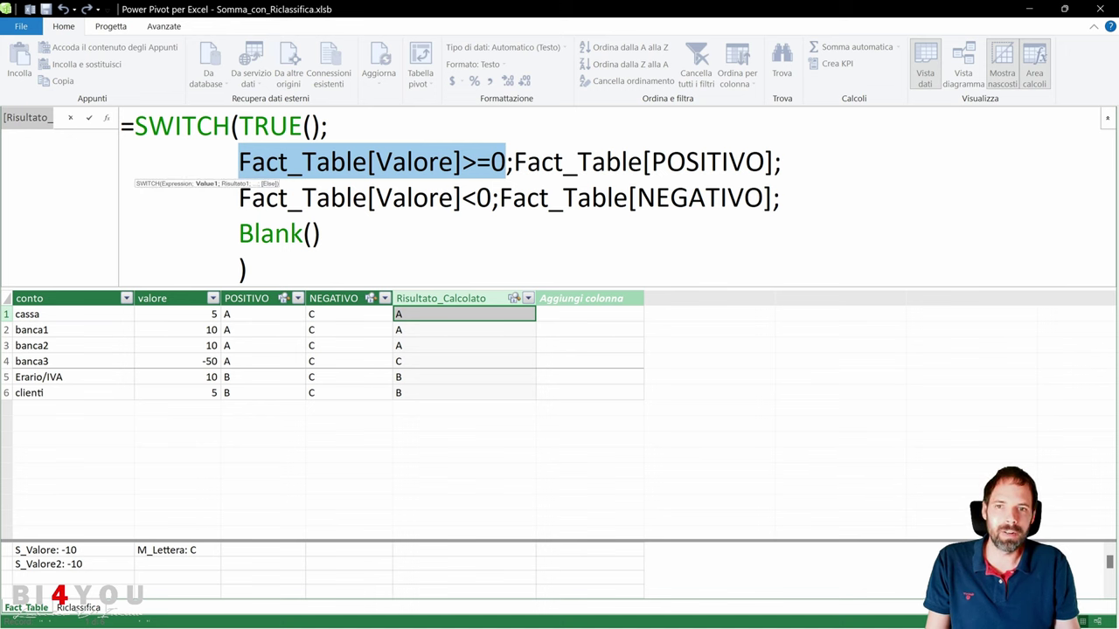
drag(514, 162, 765, 162)
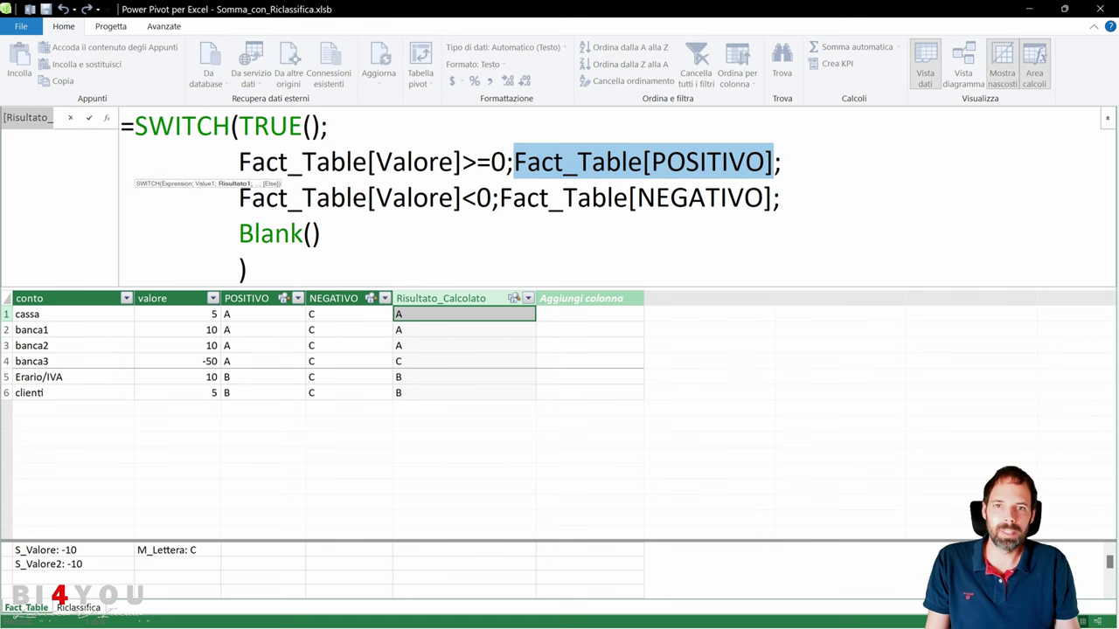
click(781, 162)
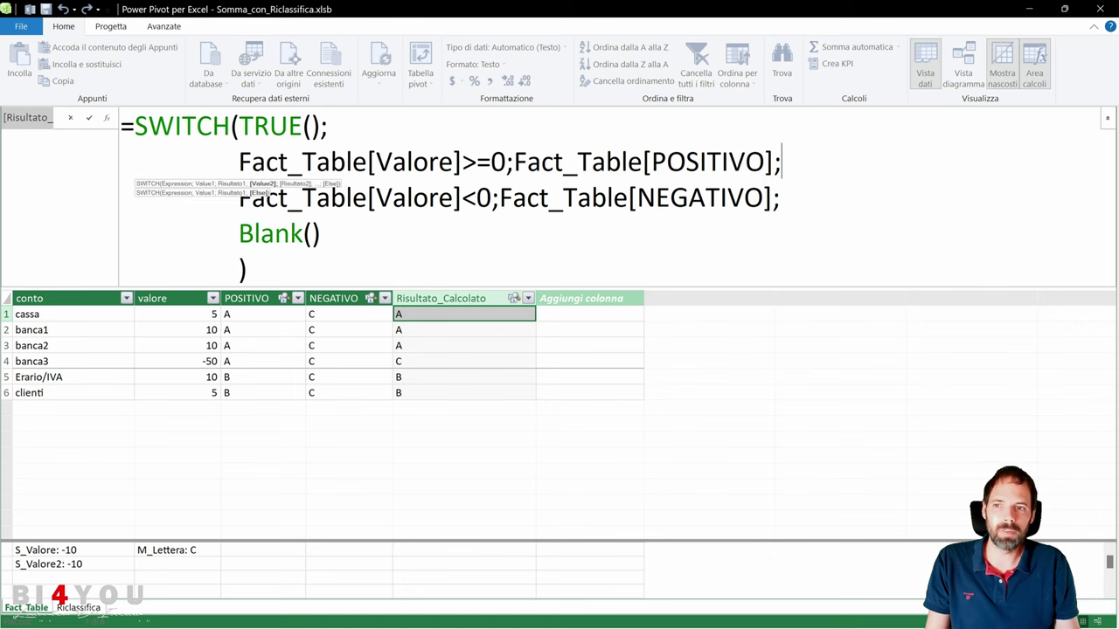
- Examine the second SWITCH condition, Fact_Table[Valore]<0, and its Fact_Table[NEGATIVO] result
drag(238, 198, 773, 198)
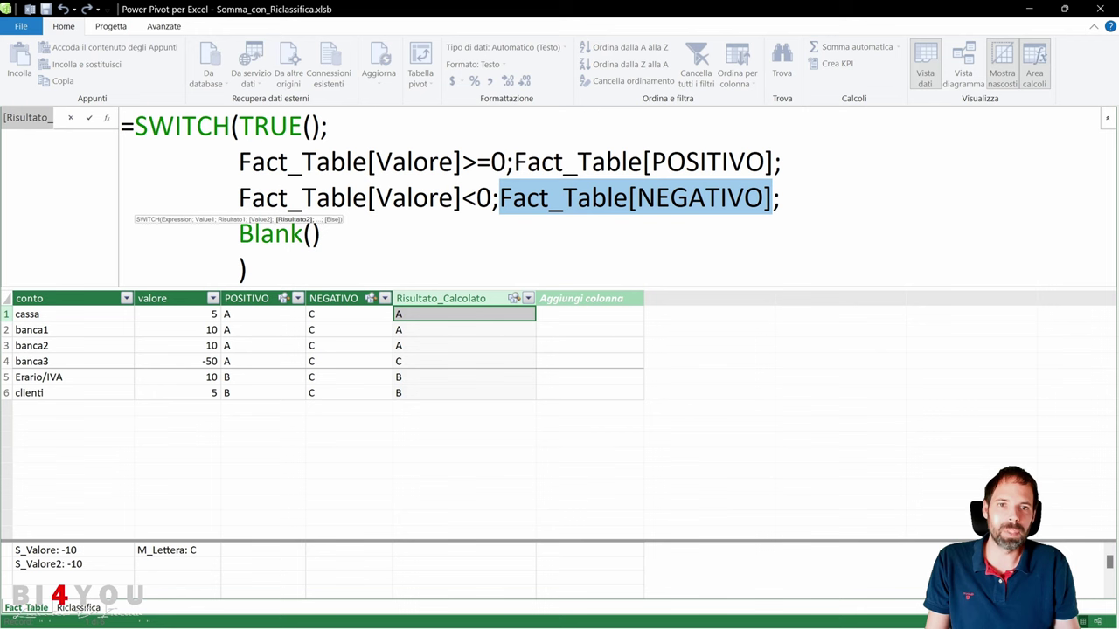
click(779, 197)
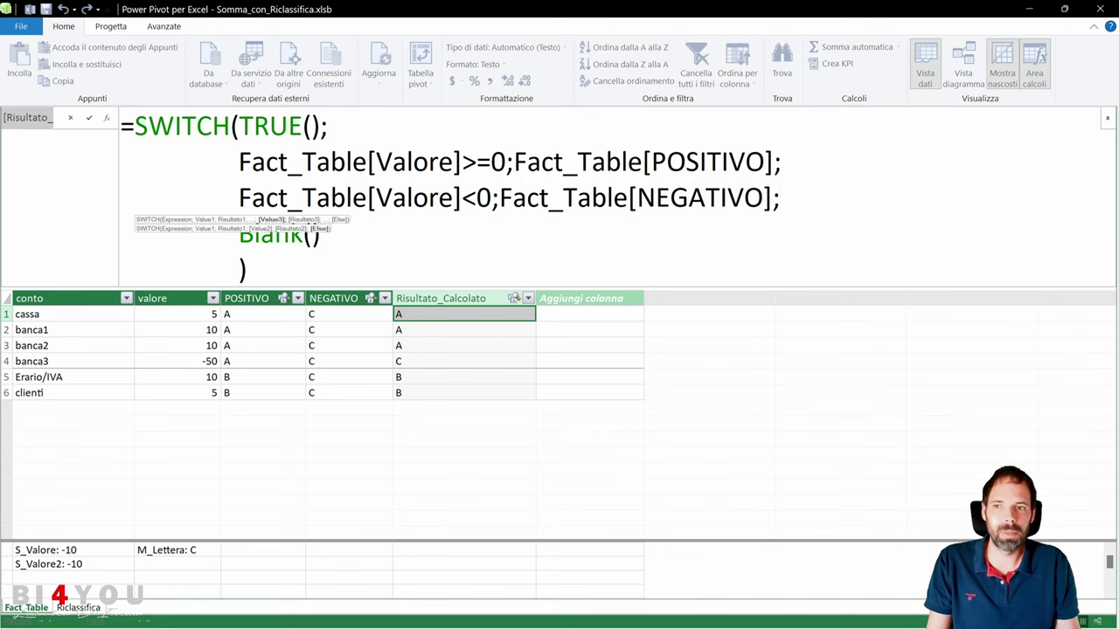
drag(239, 197, 773, 198)
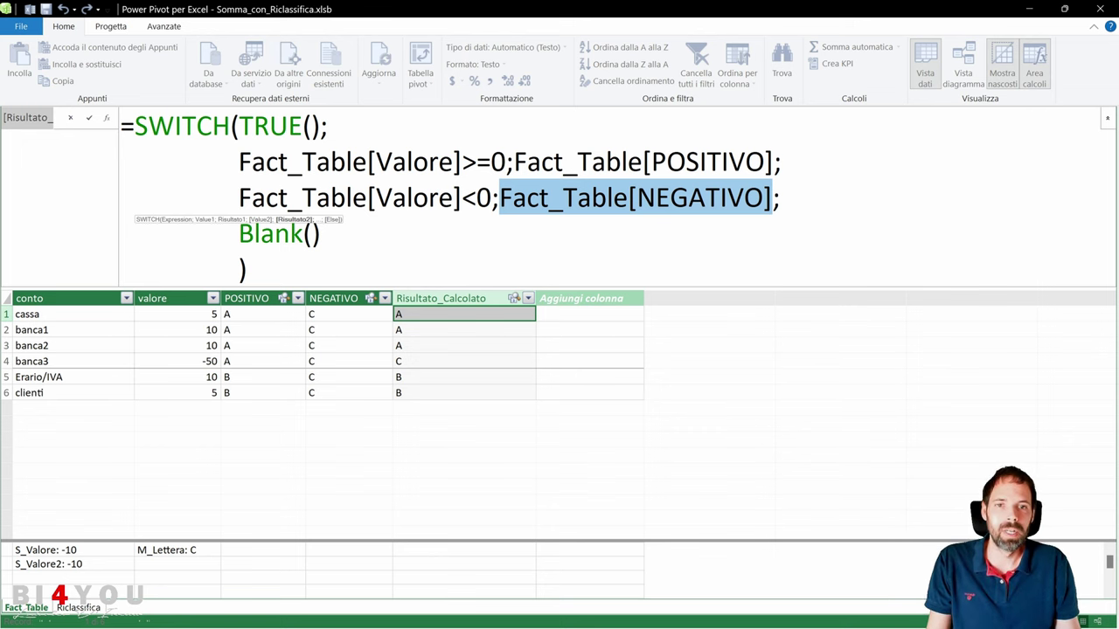
click(780, 198)
- Review the Blank() fallback of the SWITCH formula in relation to the negative-value condition
drag(320, 233, 231, 234)
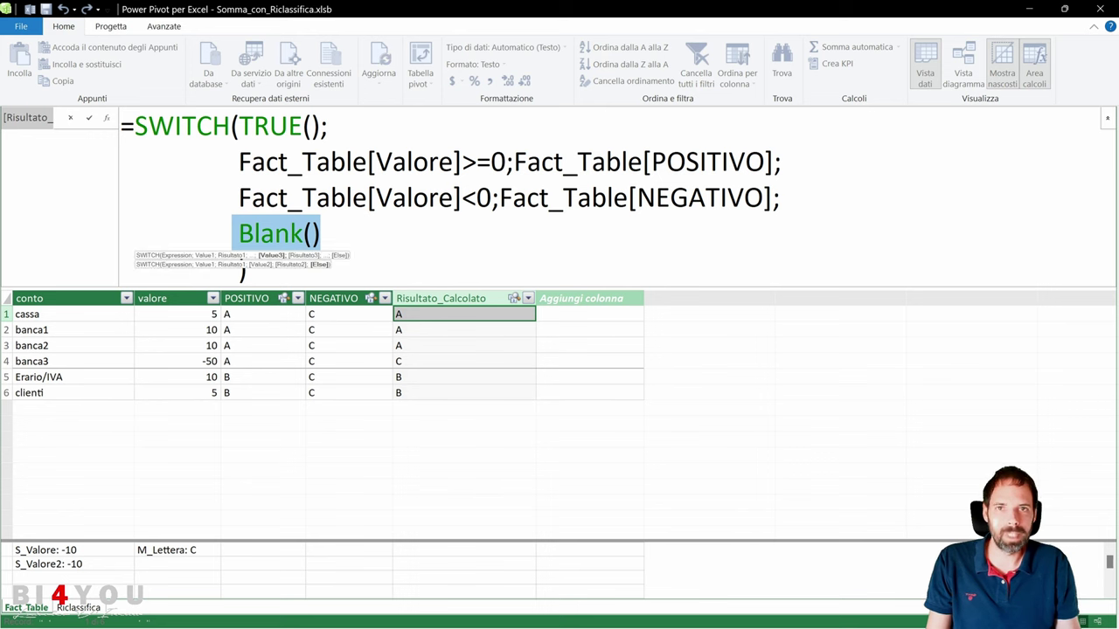
click(780, 198)
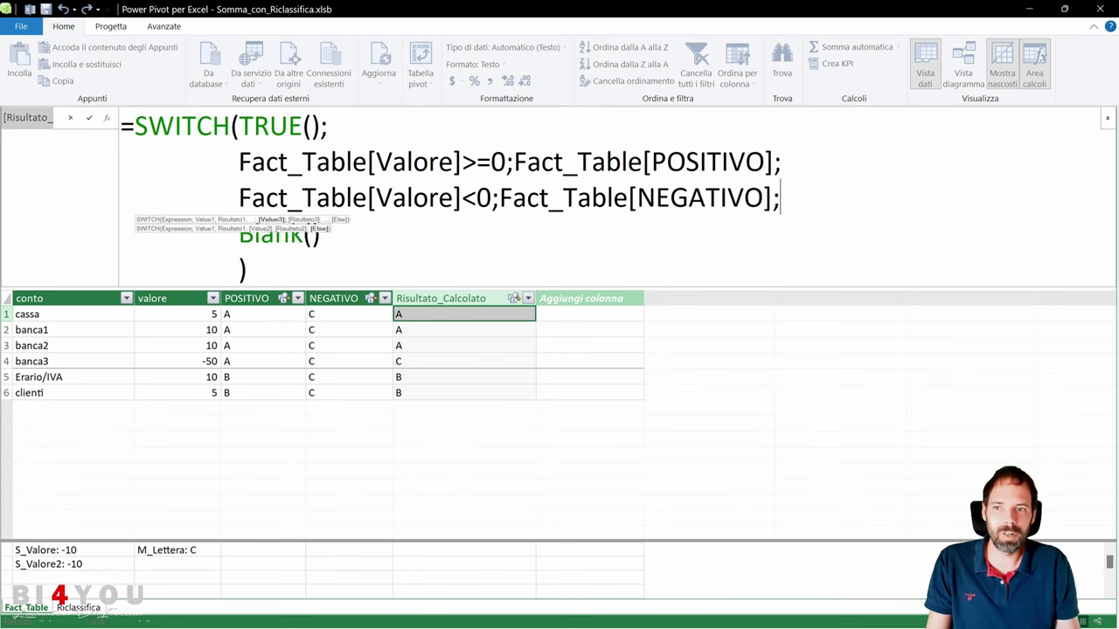
drag(780, 197, 347, 197)
drag(320, 234, 231, 234)
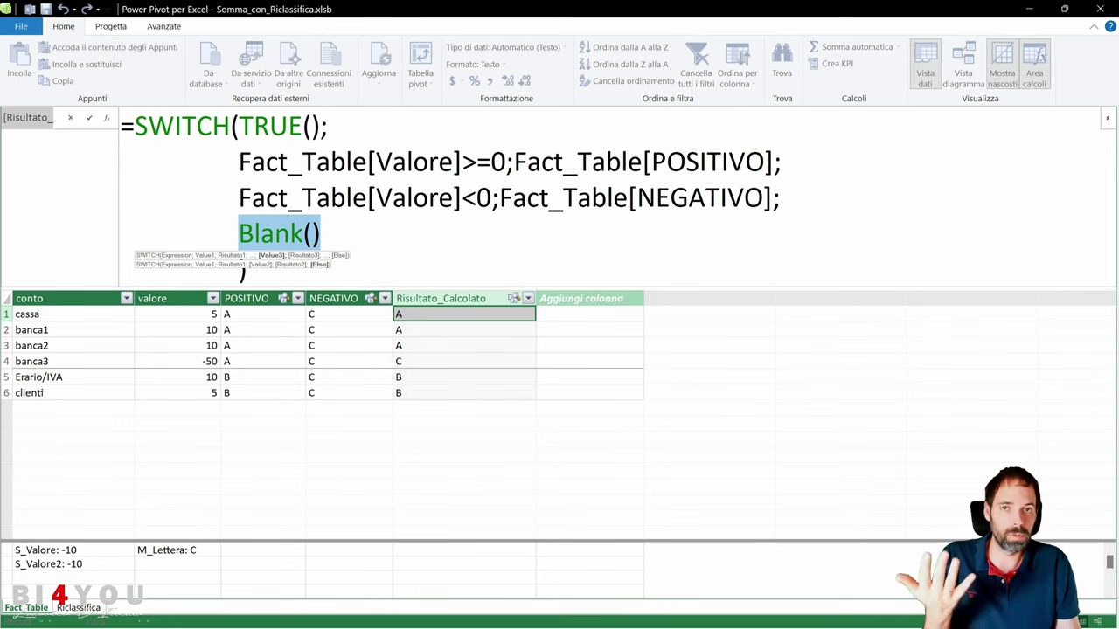
click(320, 233)
drag(238, 234, 123, 268)
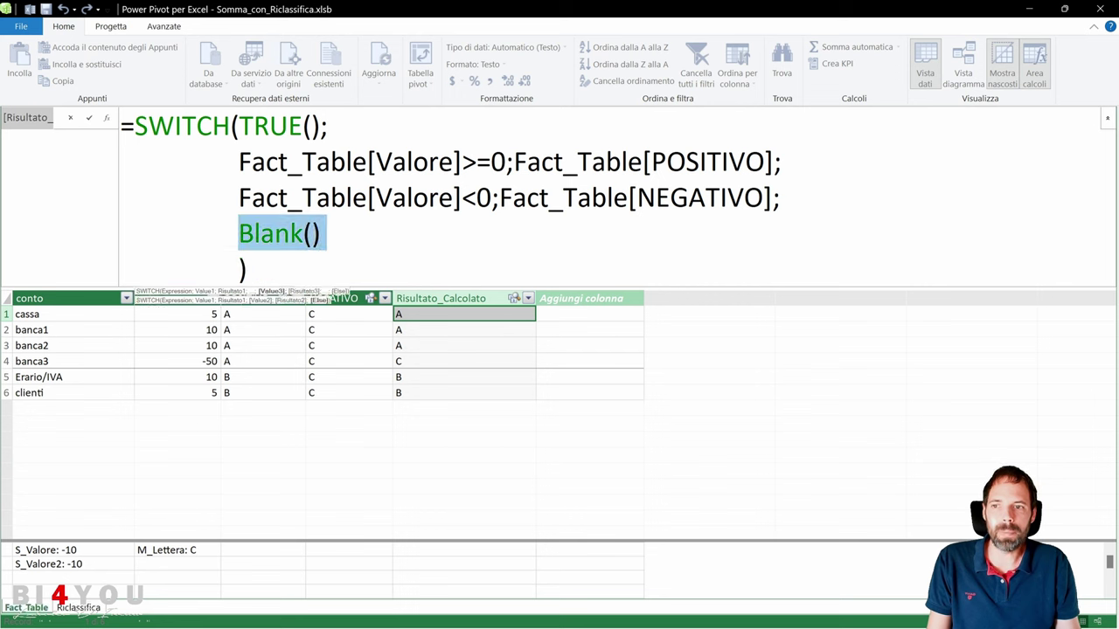
click(248, 268)
click(321, 233)
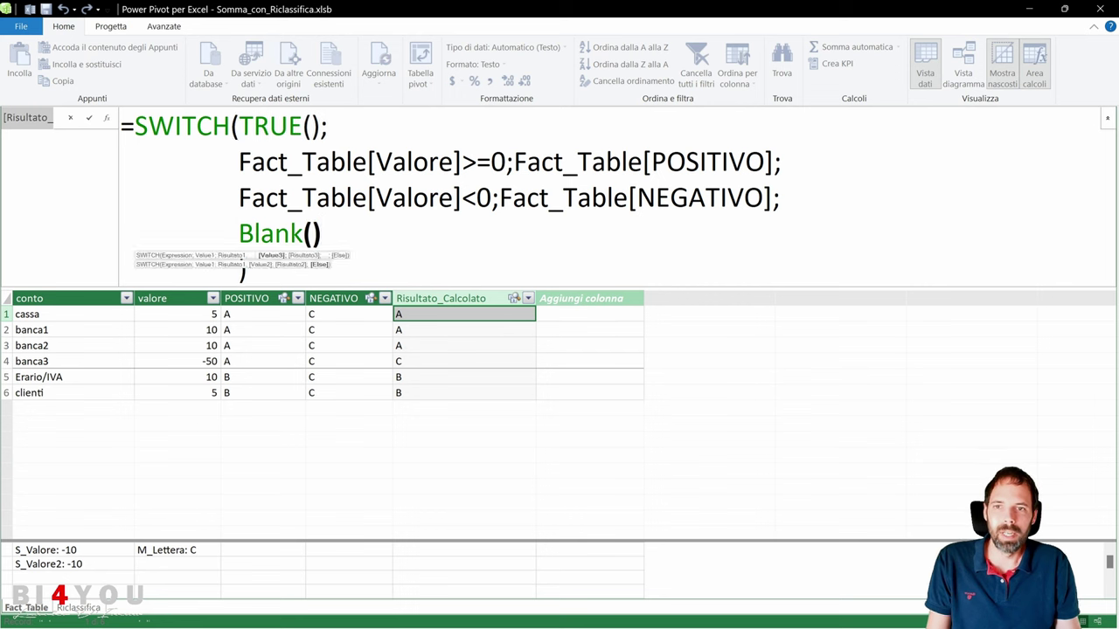
- Check the Risultato_Calcolato letters row by row from banca1 to clienti, and select the whole column
click(415, 329)
click(414, 345)
click(409, 362)
click(408, 377)
click(408, 394)
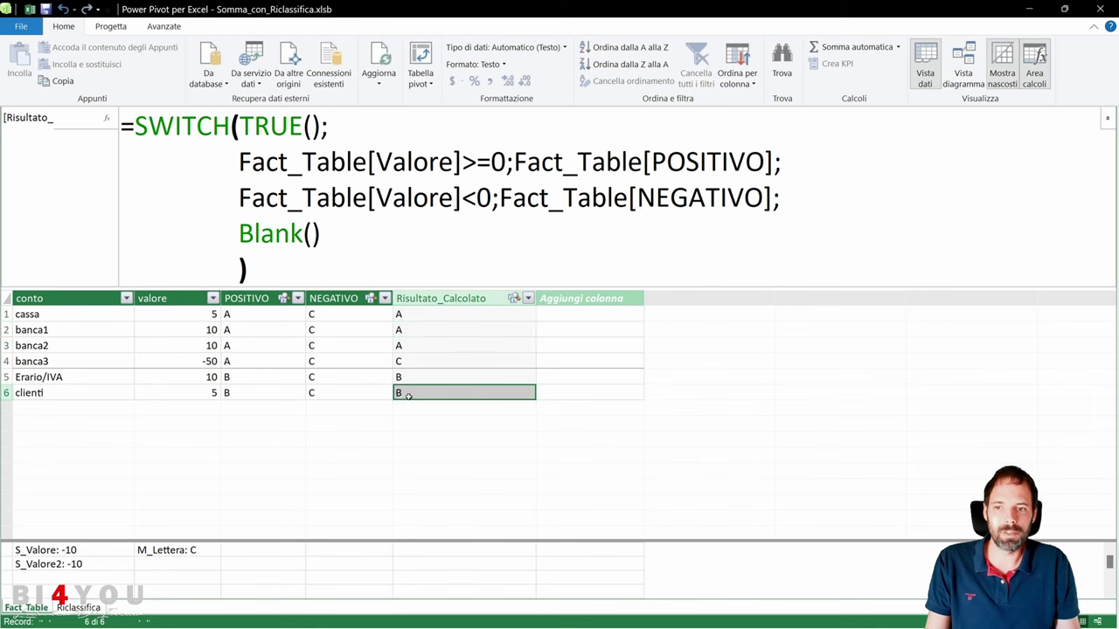
click(427, 299)
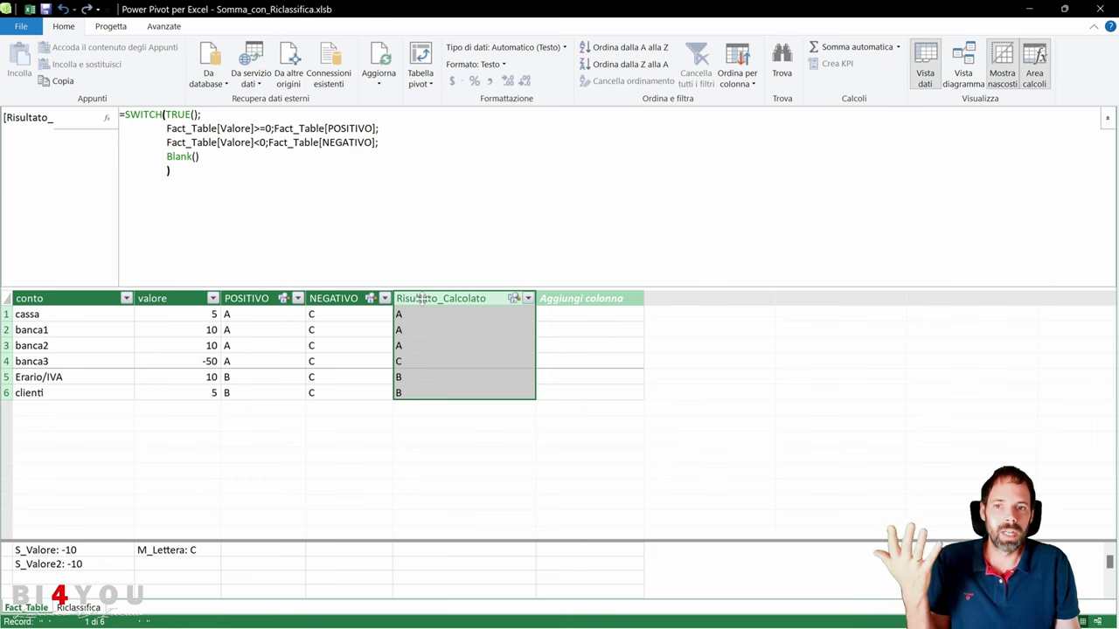
- Inspect the diagram relationship between Risultato_Calcolato and the Riclassifica table's Lettera, and return to the calculated column in the data view
click(965, 70)
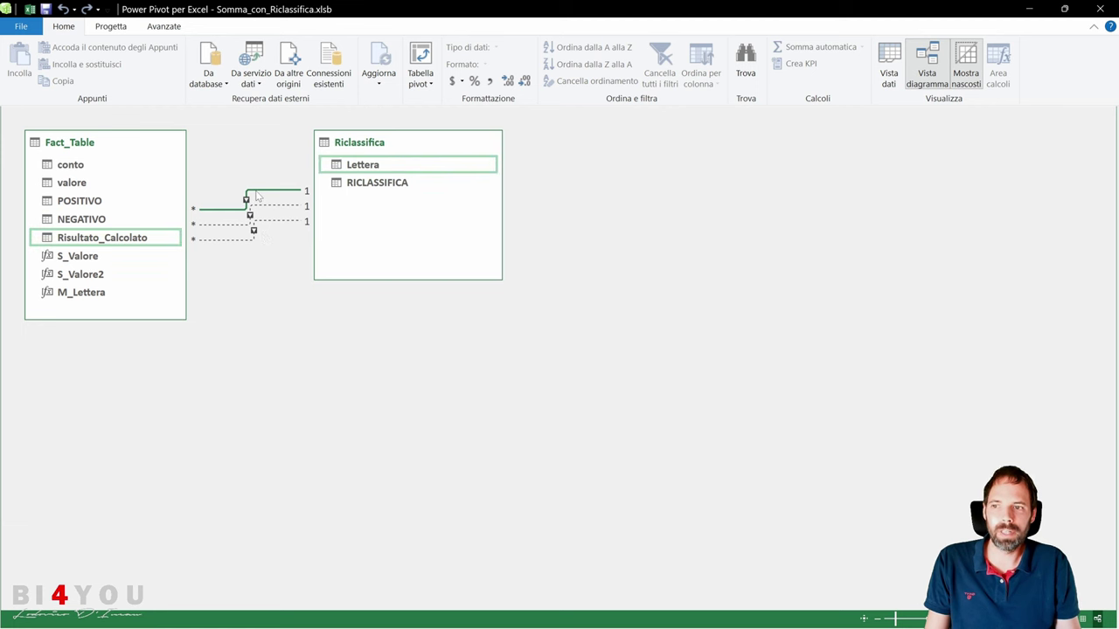
click(91, 243)
click(361, 168)
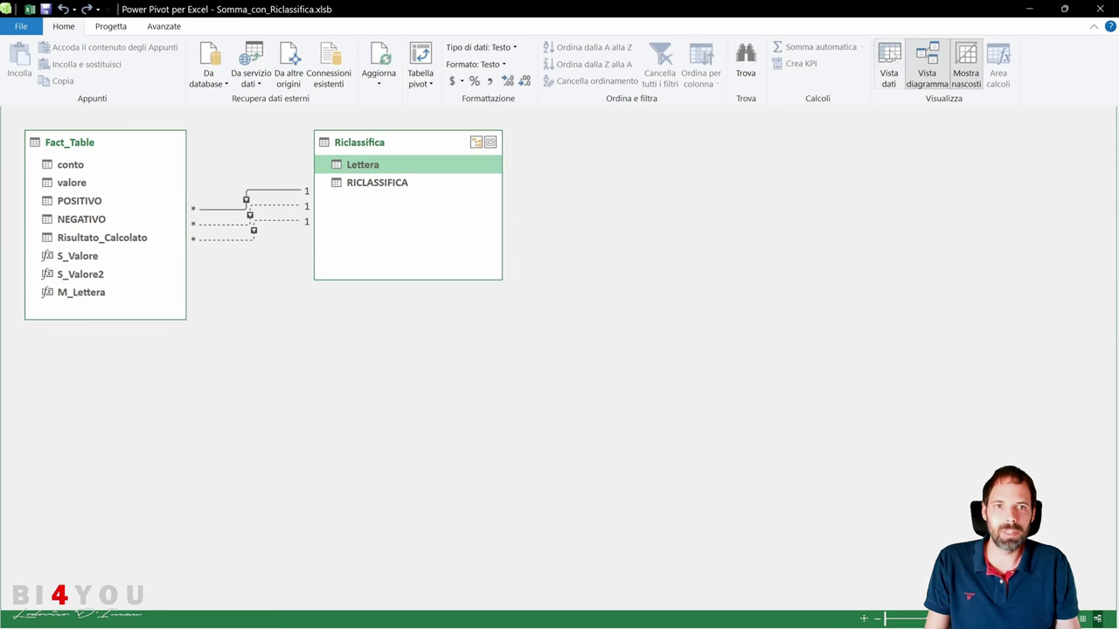
click(888, 65)
click(454, 298)
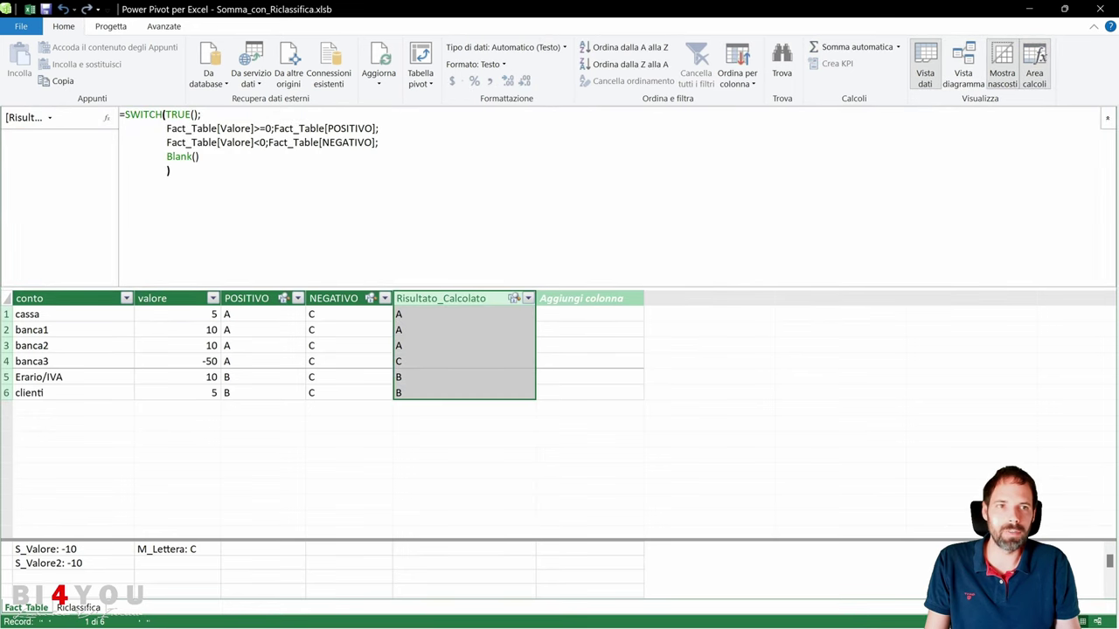
- Close Power Pivot and examine which Riclassifica and Fact_Table fields the reclassified Risultato pivot table uses
click(1100, 9)
click(491, 362)
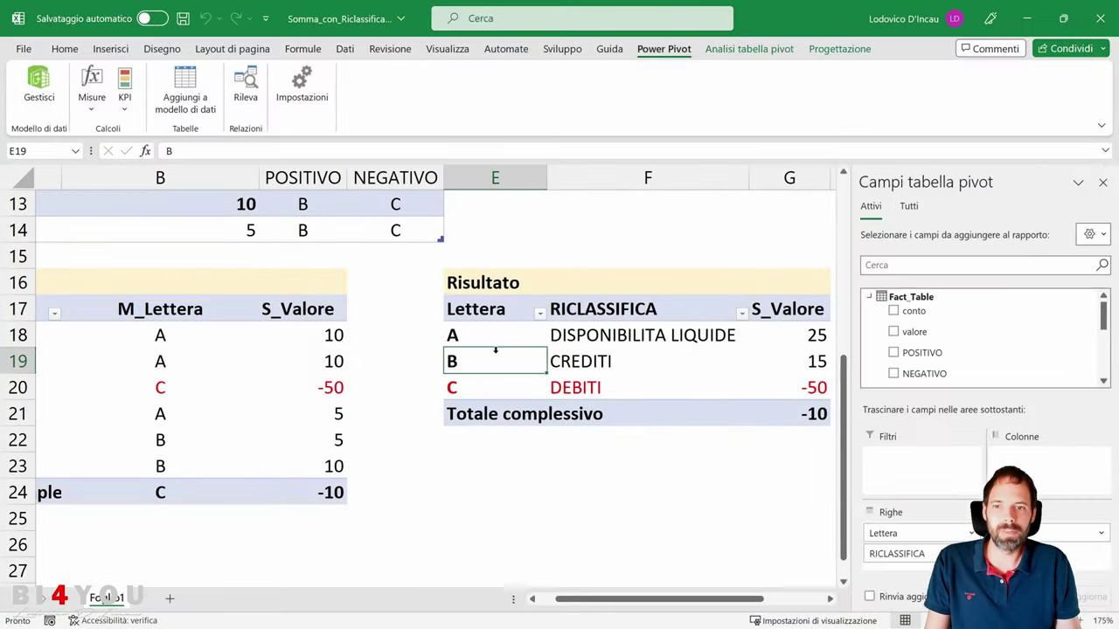
click(870, 298)
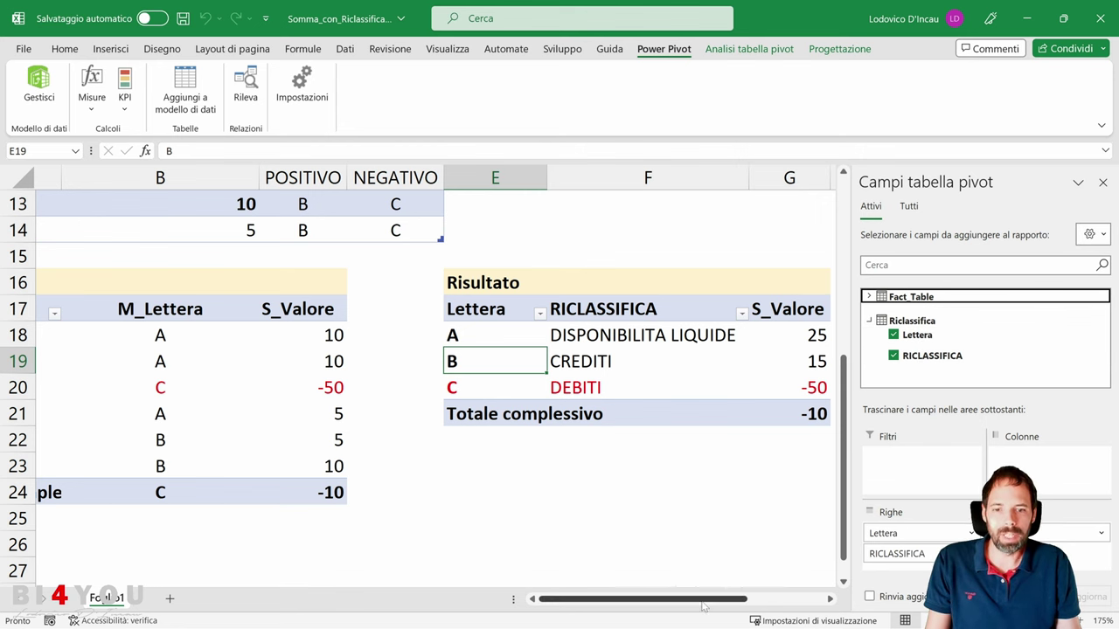
drag(707, 601, 737, 608)
click(870, 297)
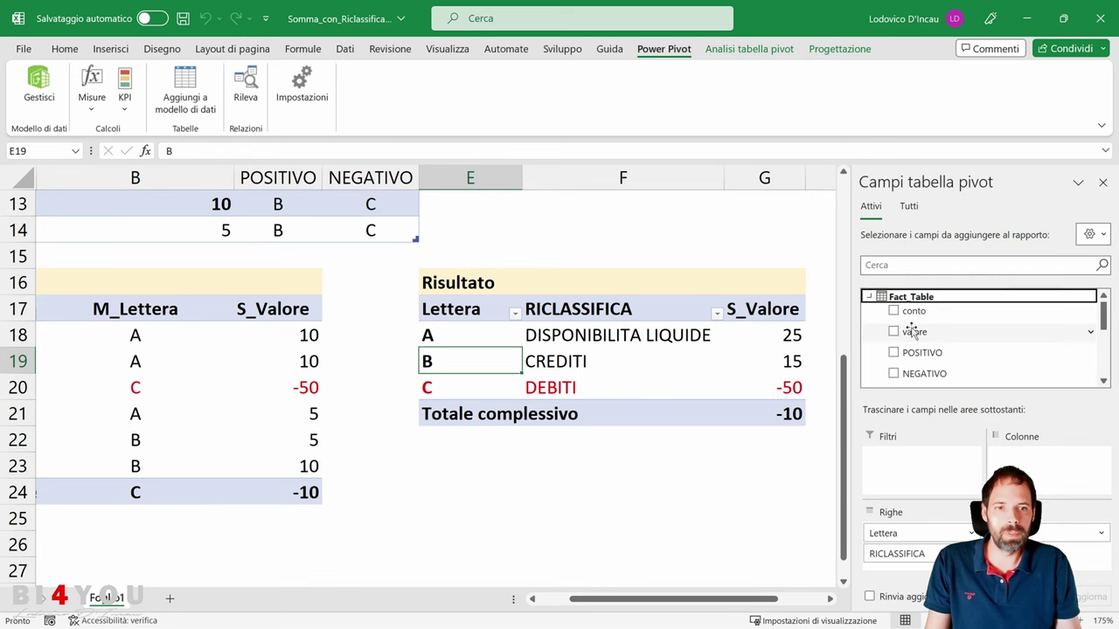
scroll(912, 330, down, 3)
scroll(913, 328, down, 2)
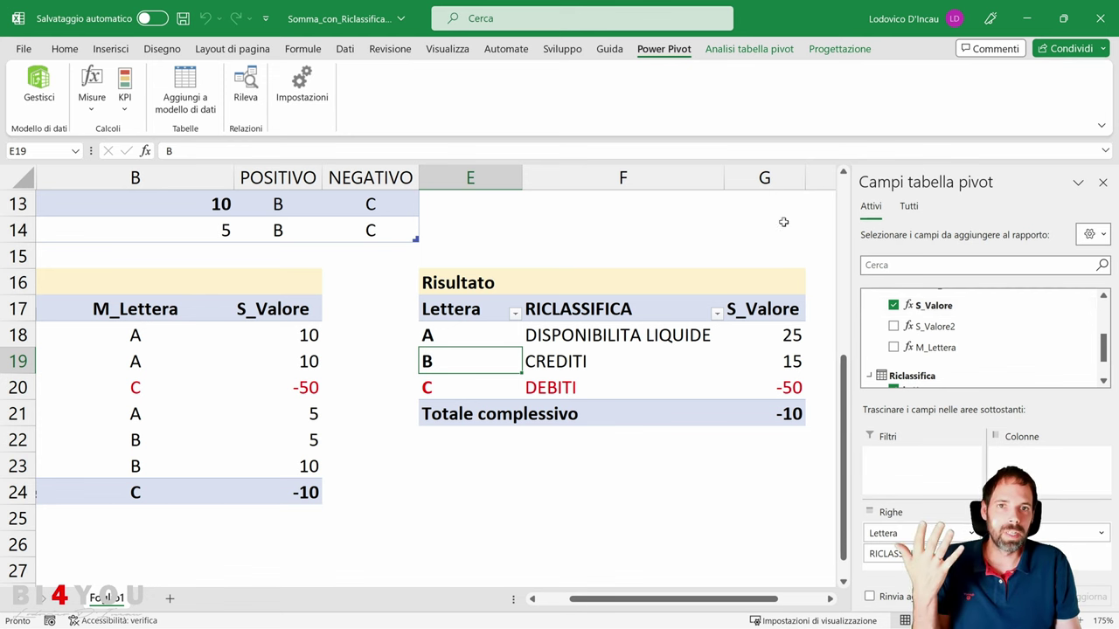
- Reopen the Power Pivot data model and review the Risultato_Calcolato column with its SWITCH formula
click(38, 87)
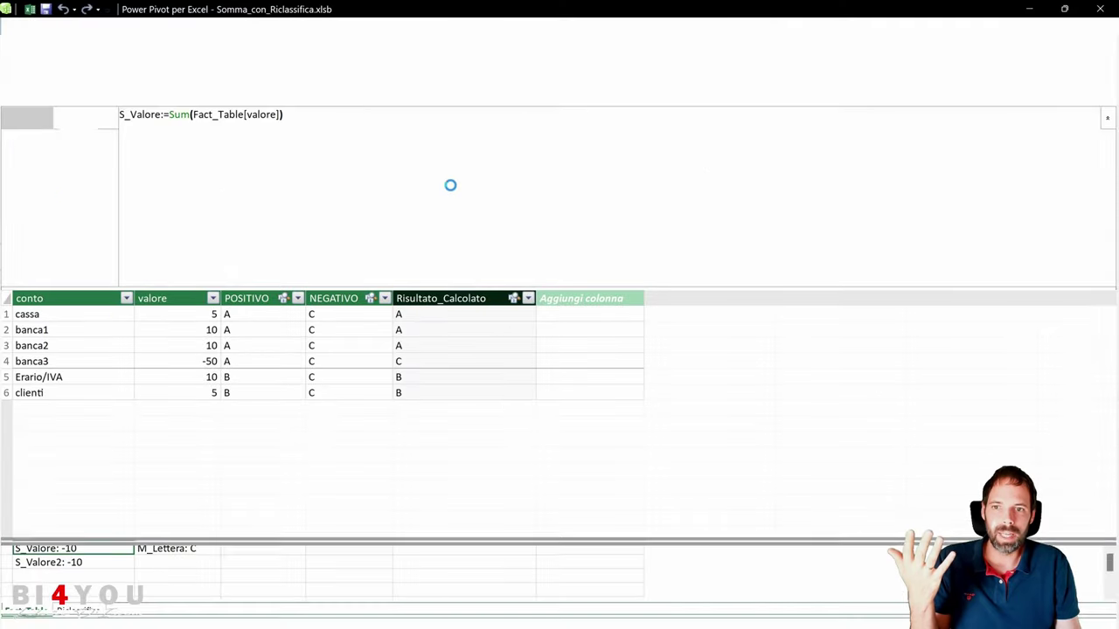
click(456, 297)
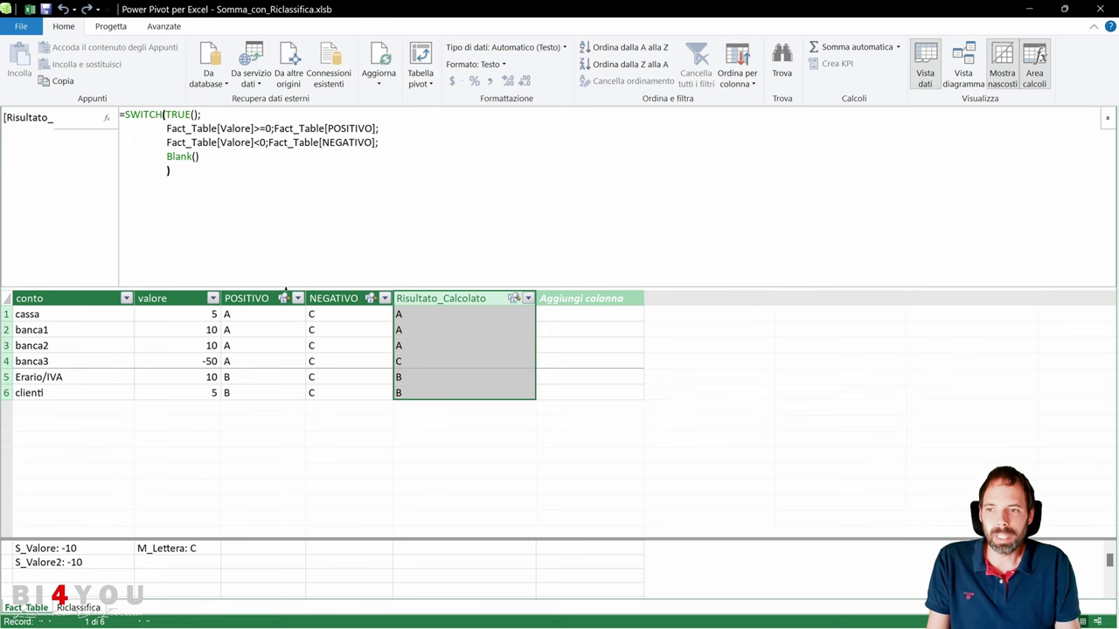
- Delete the active relationship between Fact_Table's Risultato_Calcolato and the Riclassifica table's Lettera from the model
drag(282, 290, 275, 196)
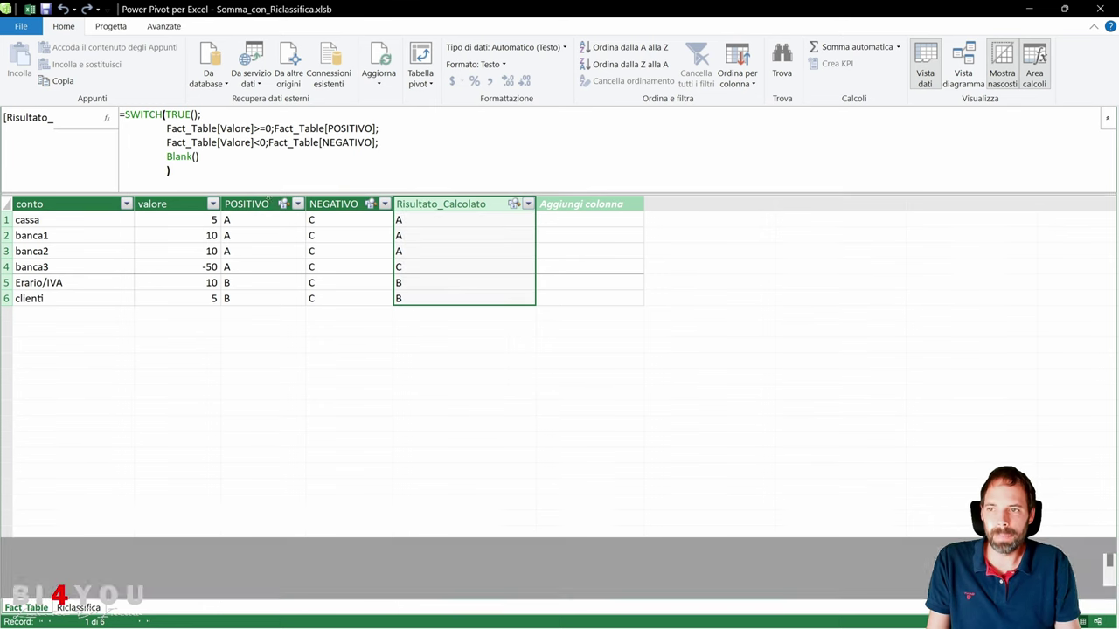
click(951, 80)
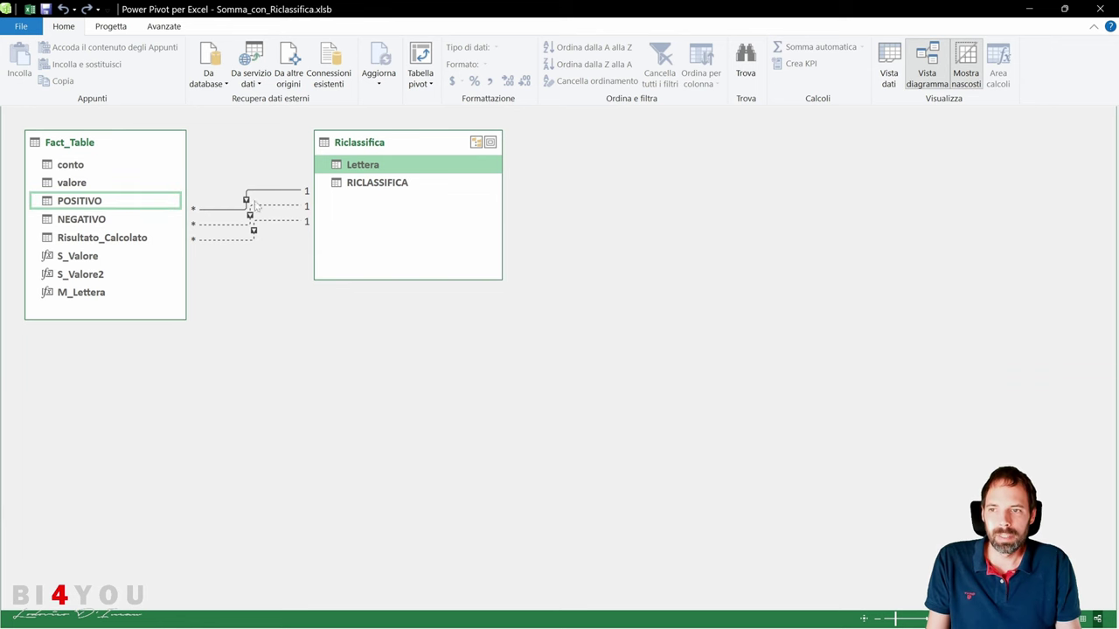
click(281, 190)
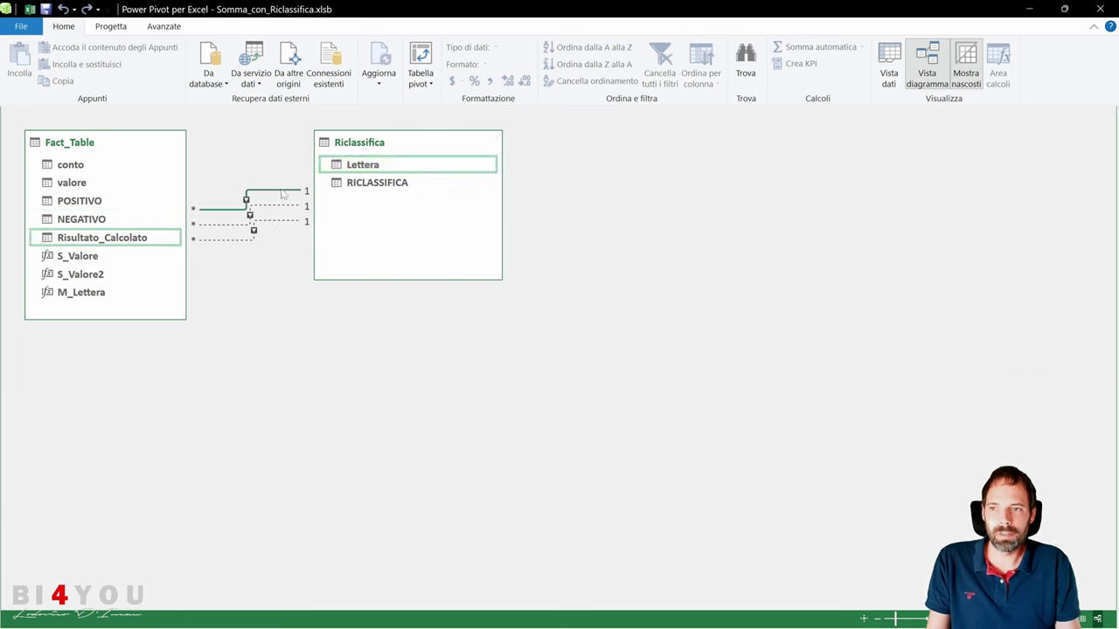
key(Delete)
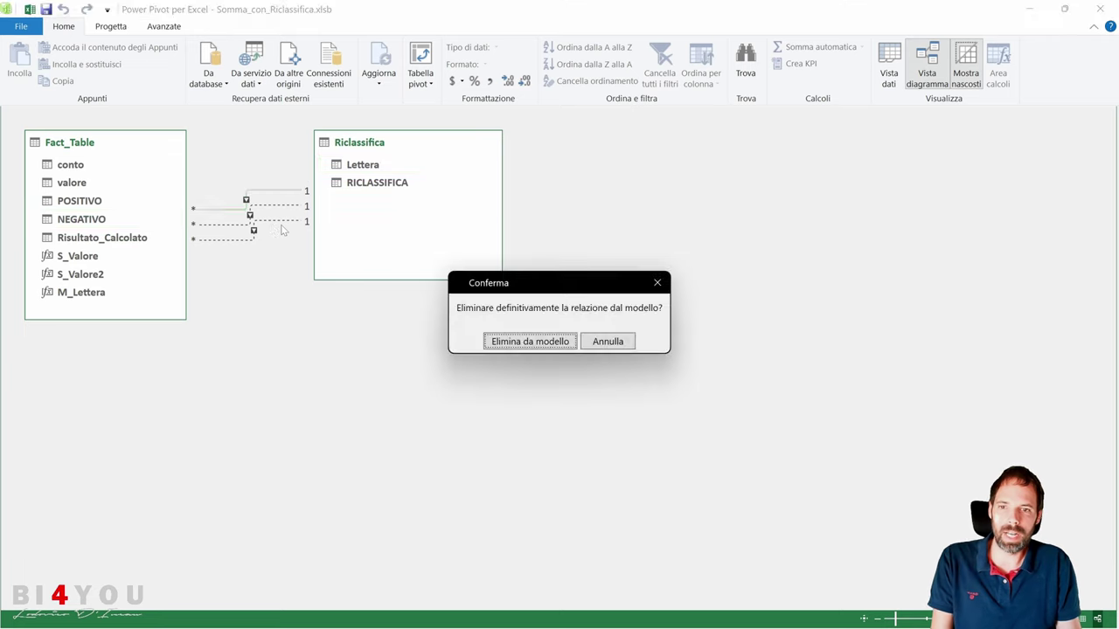
click(529, 341)
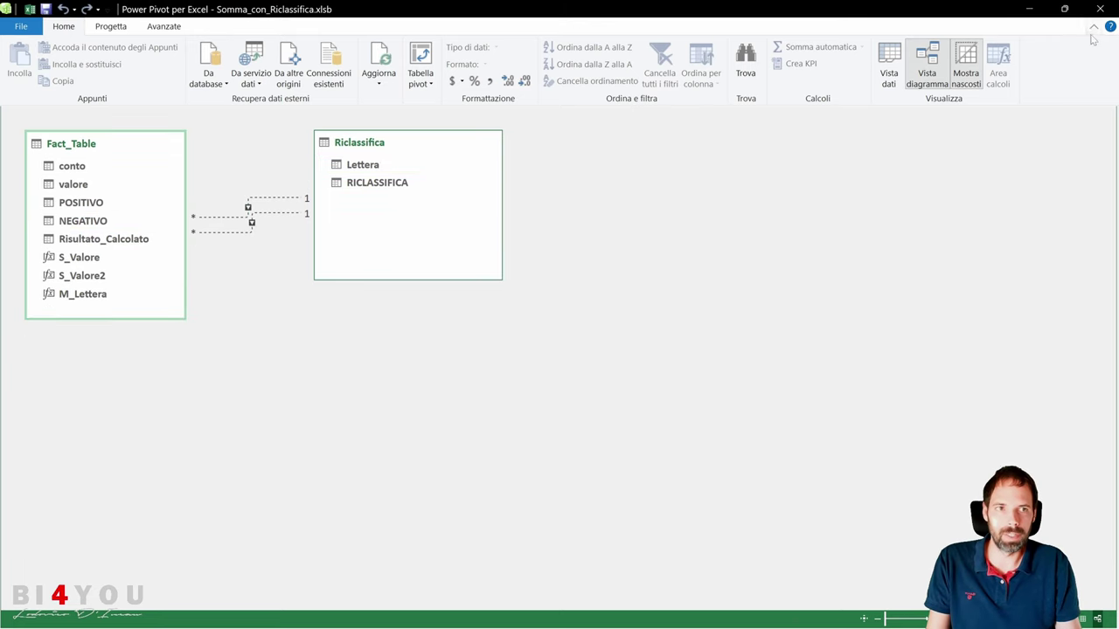
- Close Power Pivot, replace S_Valore with S_Valore2 in the reclassified Risultato pivot table, and widen column G to fit the header
click(1099, 9)
click(646, 351)
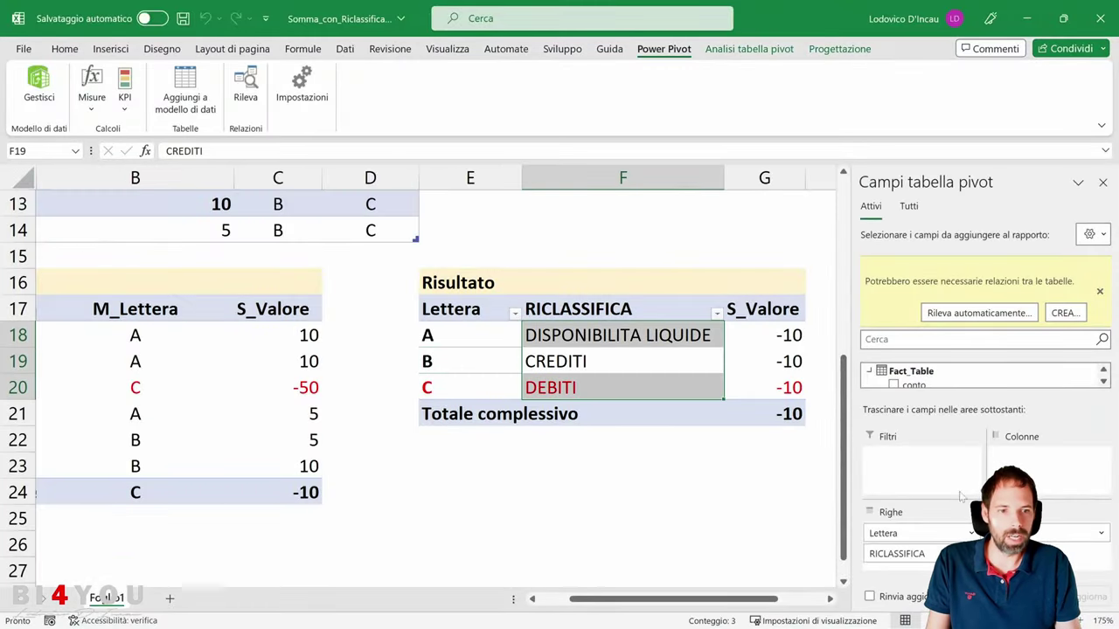
drag(1049, 532, 979, 385)
scroll(979, 379, down, 5)
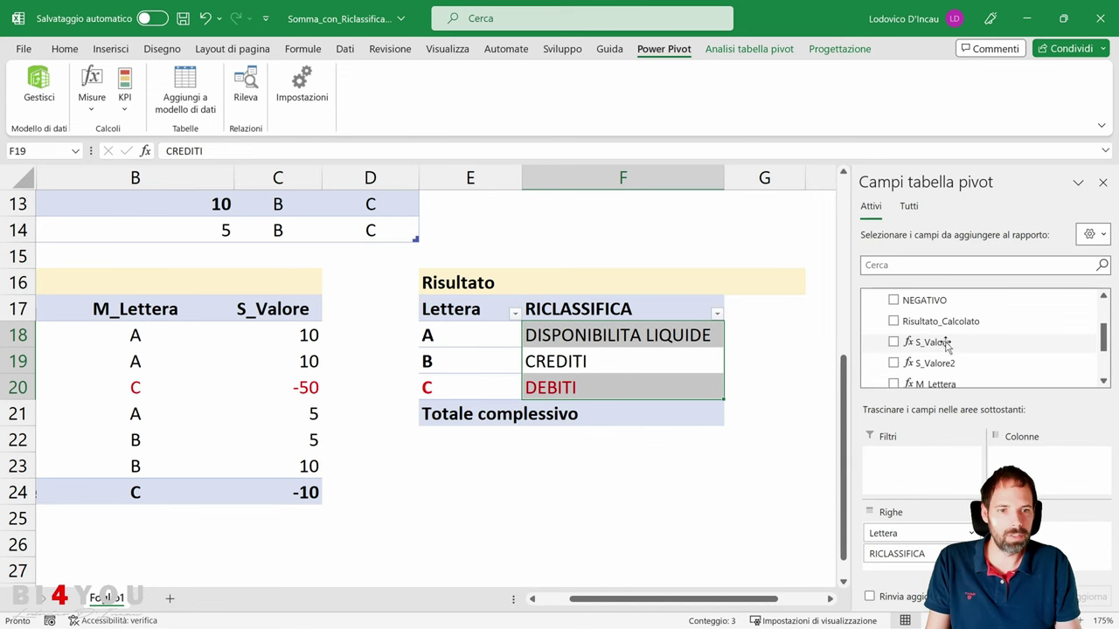
click(893, 363)
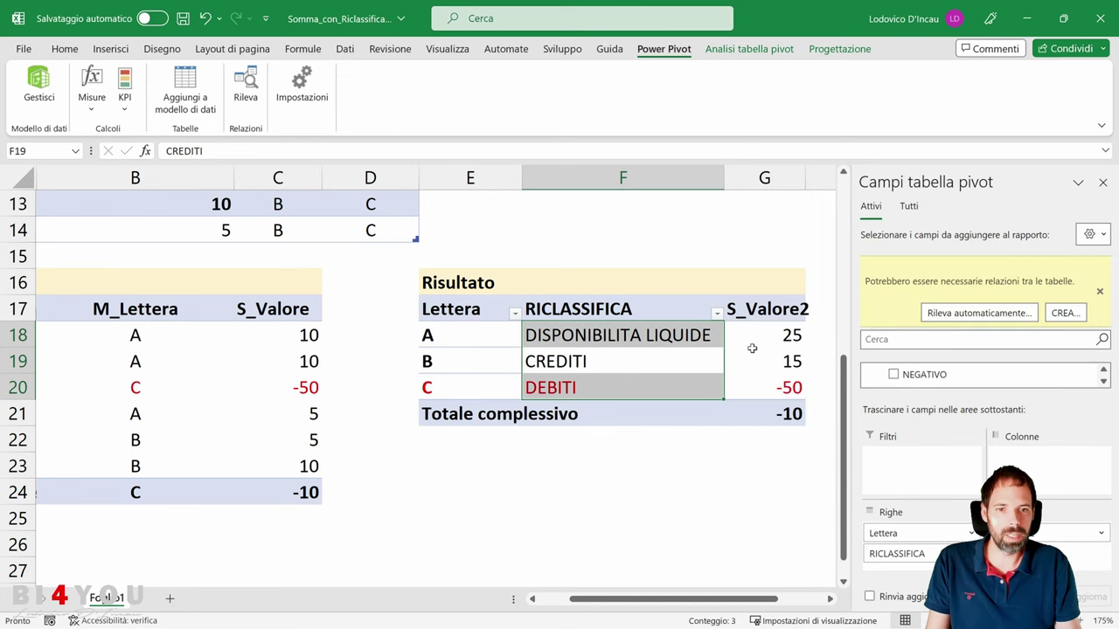
drag(805, 177, 816, 178)
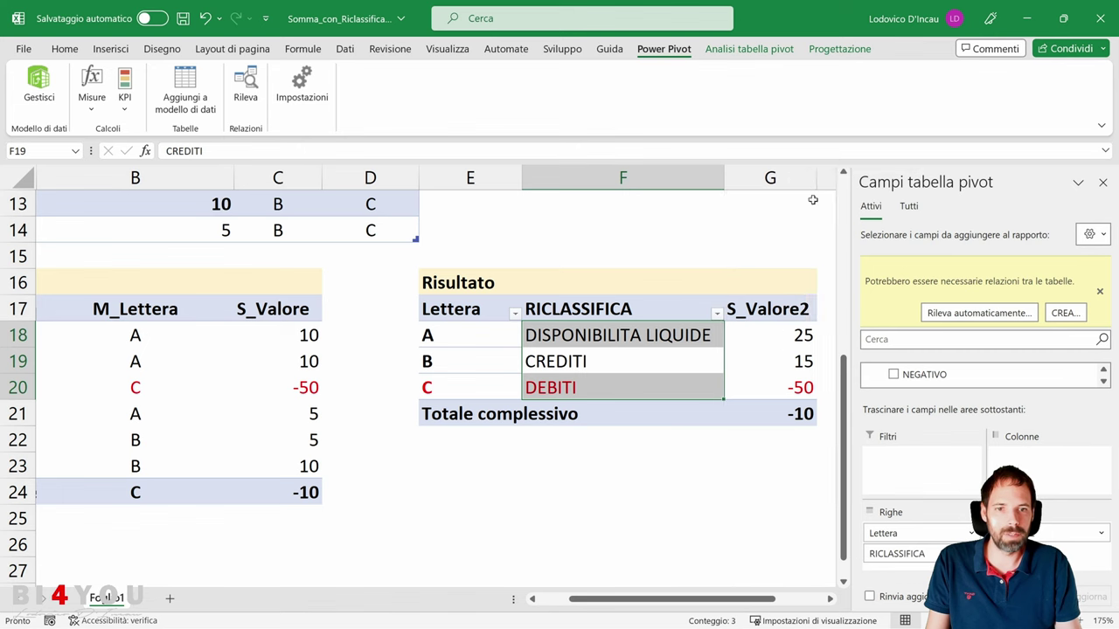
- Compare the Riclassifica and Fact Table source tables with the S_Valore2 amounts in the reclassified pivot table
click(660, 309)
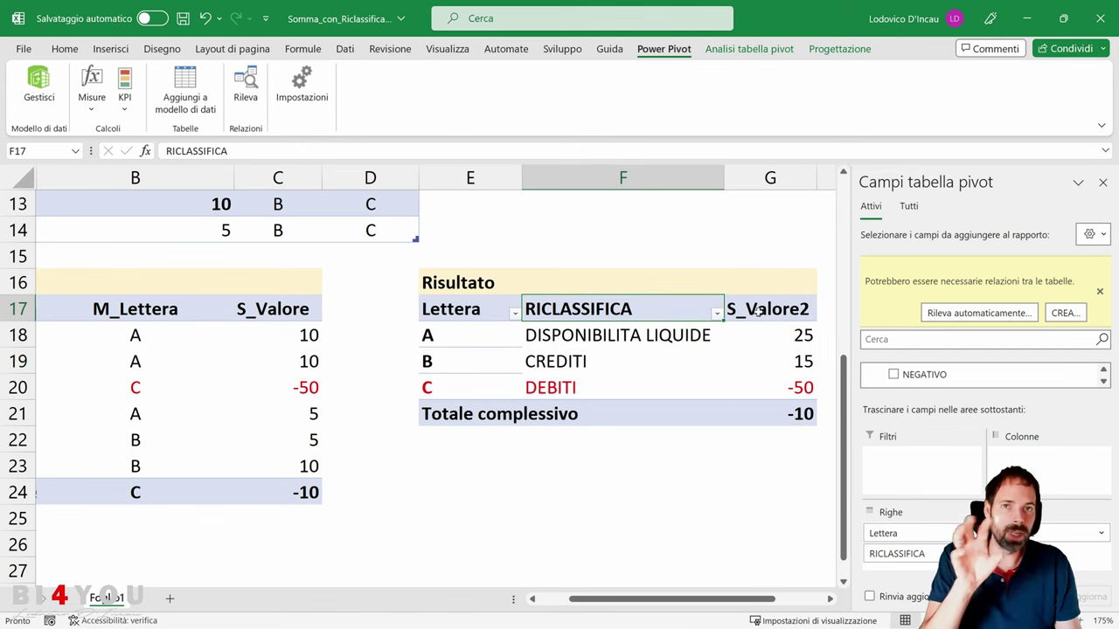
scroll(157, 274, up, 4)
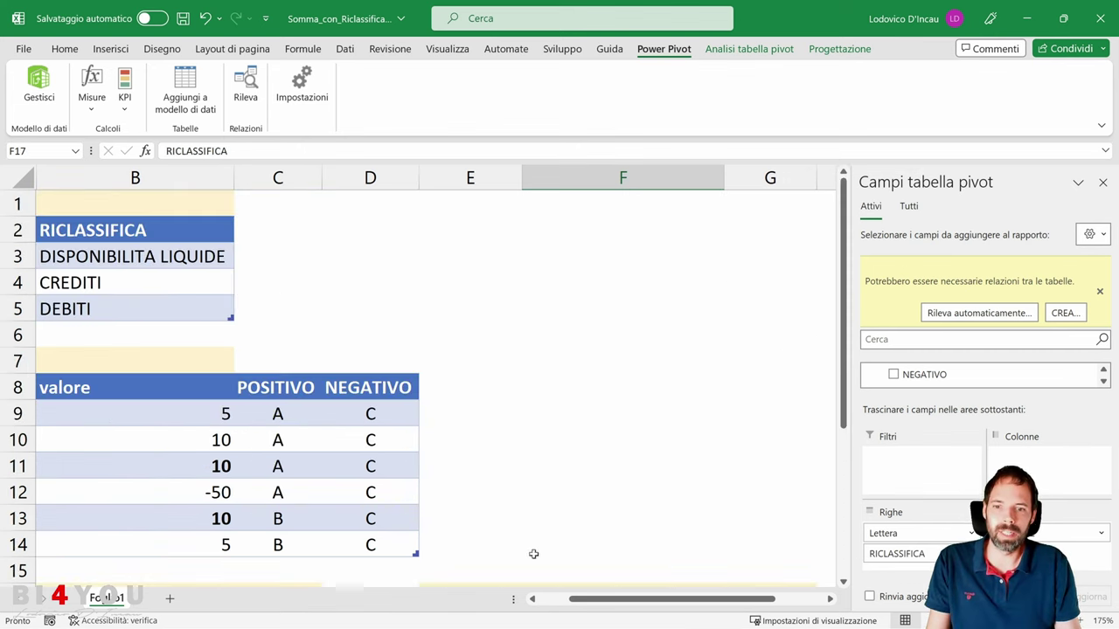
scroll(145, 262, left, 1)
click(96, 238)
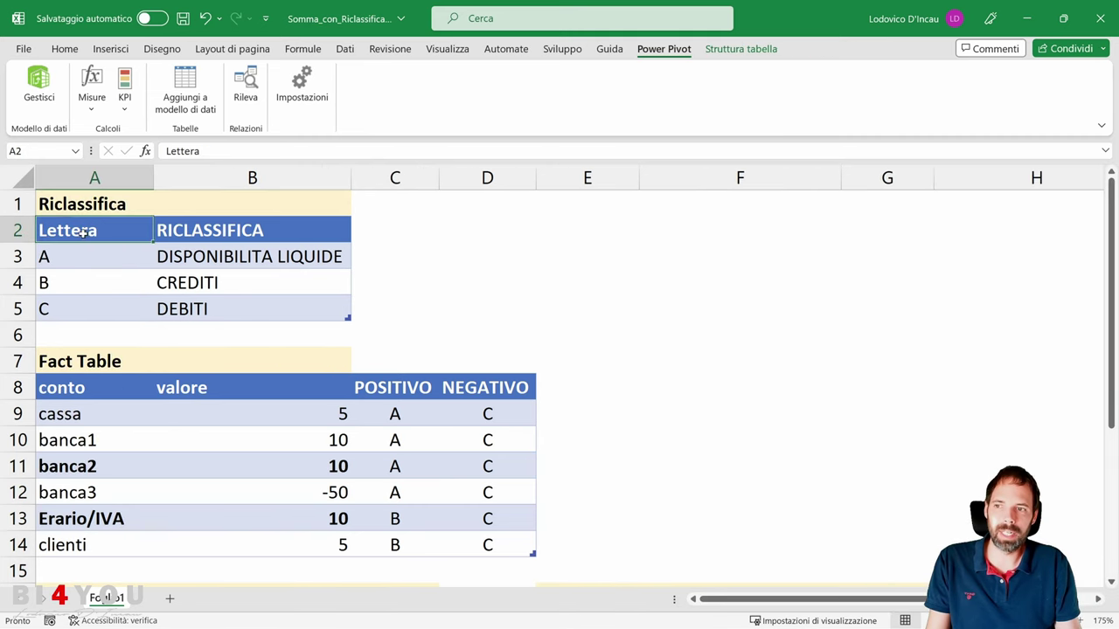
scroll(98, 253, down, 5)
click(883, 257)
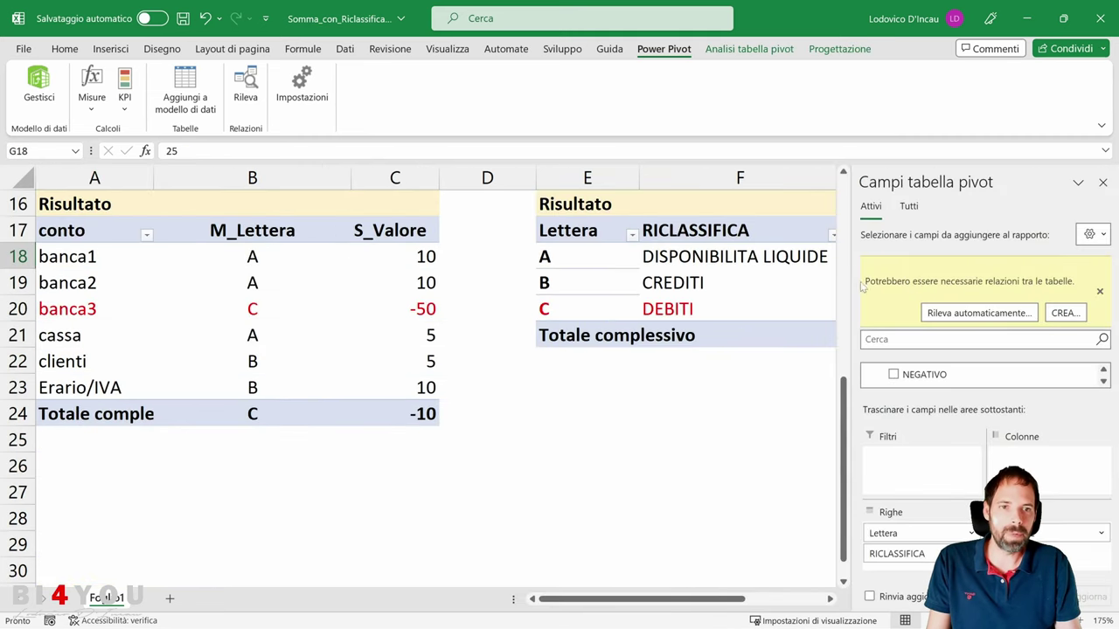
scroll(736, 603, right, 1)
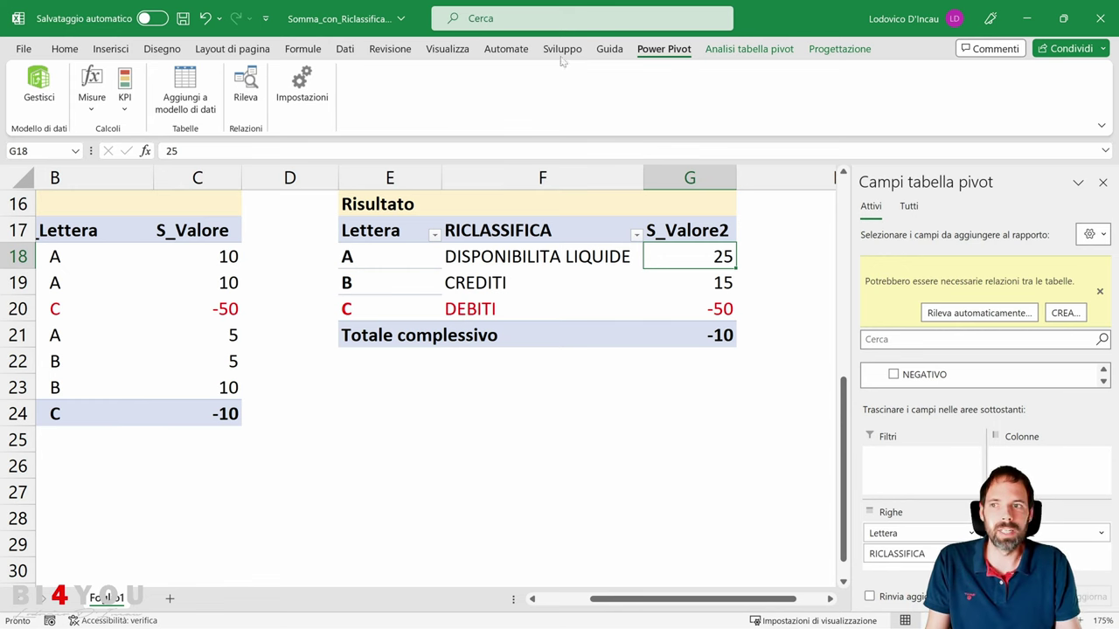
- Reopen the Power Pivot diagram and inspect the inactive relationships linking POSITIVO and NEGATIVO to the Riclassifica table's Lettera
click(39, 88)
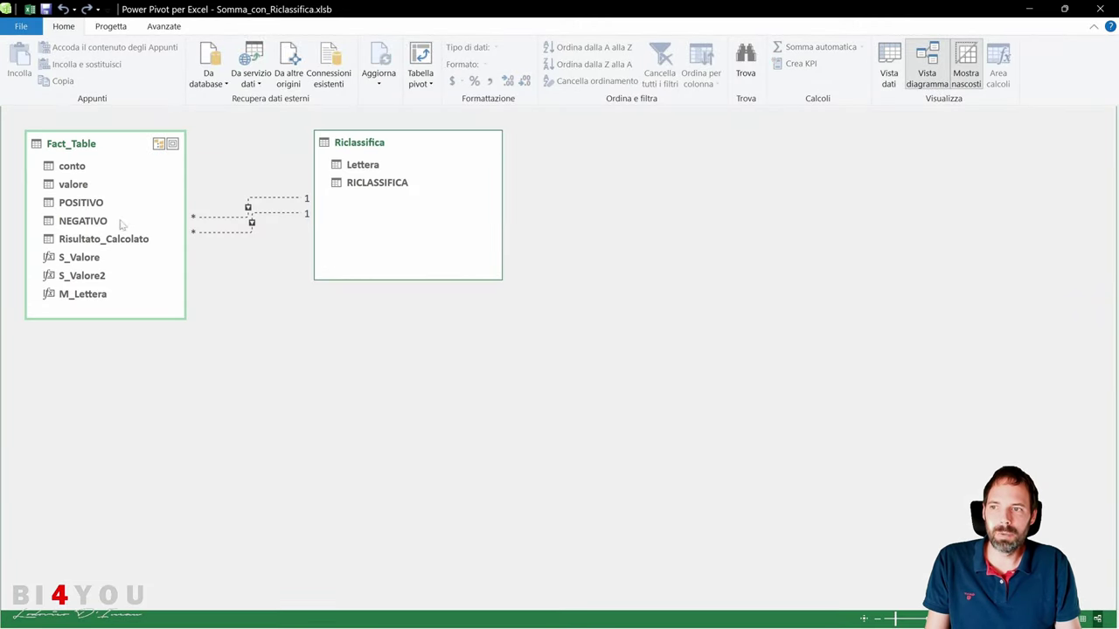
click(83, 202)
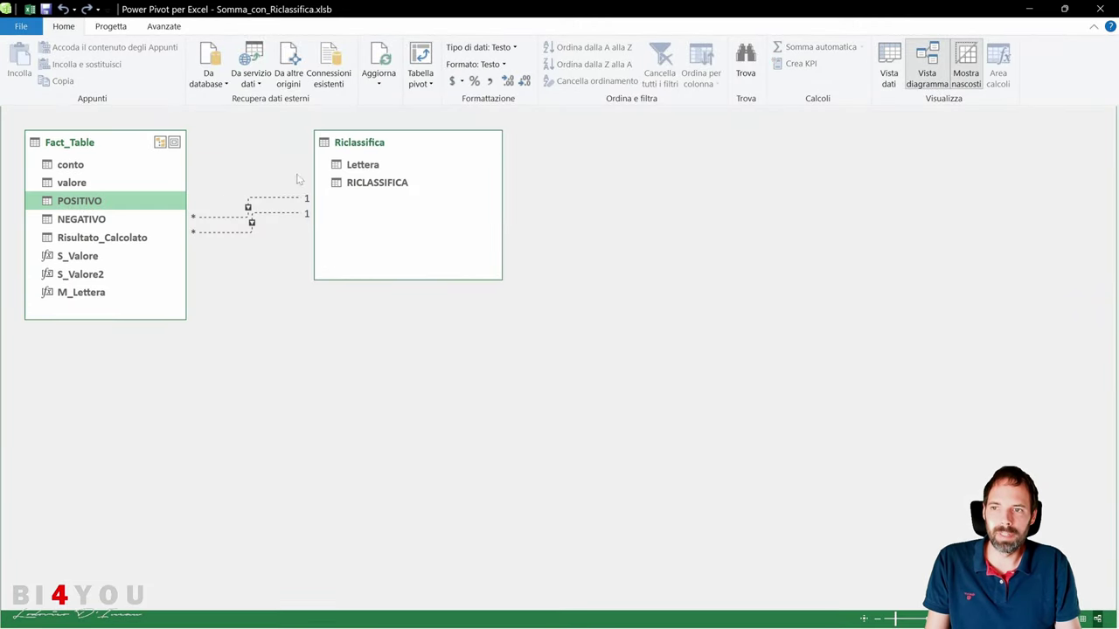
click(257, 203)
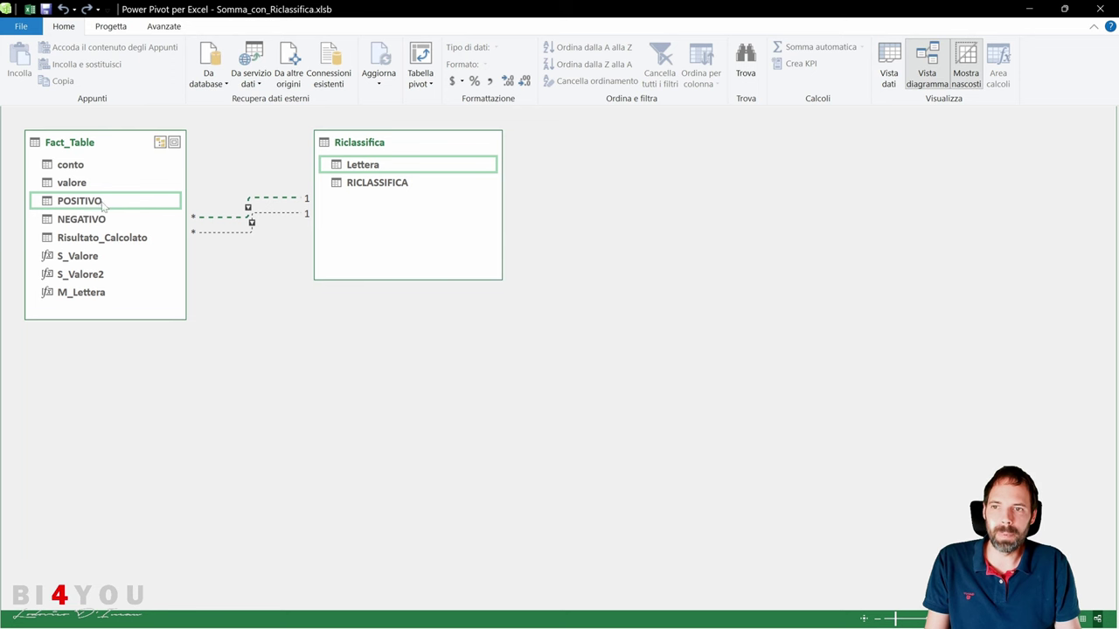
click(261, 215)
click(265, 214)
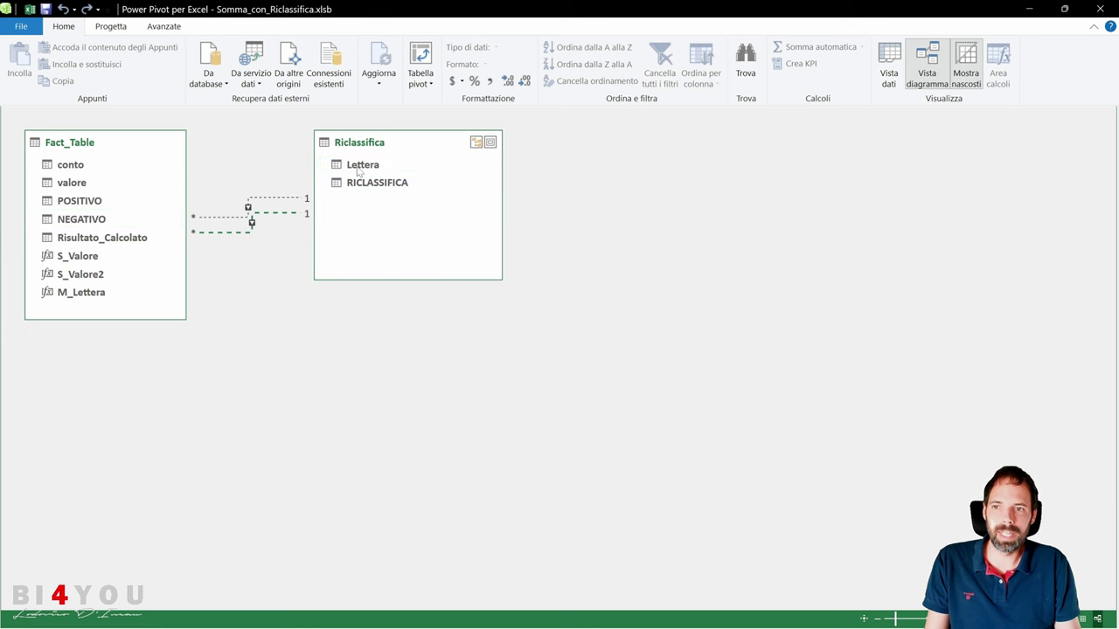
click(277, 199)
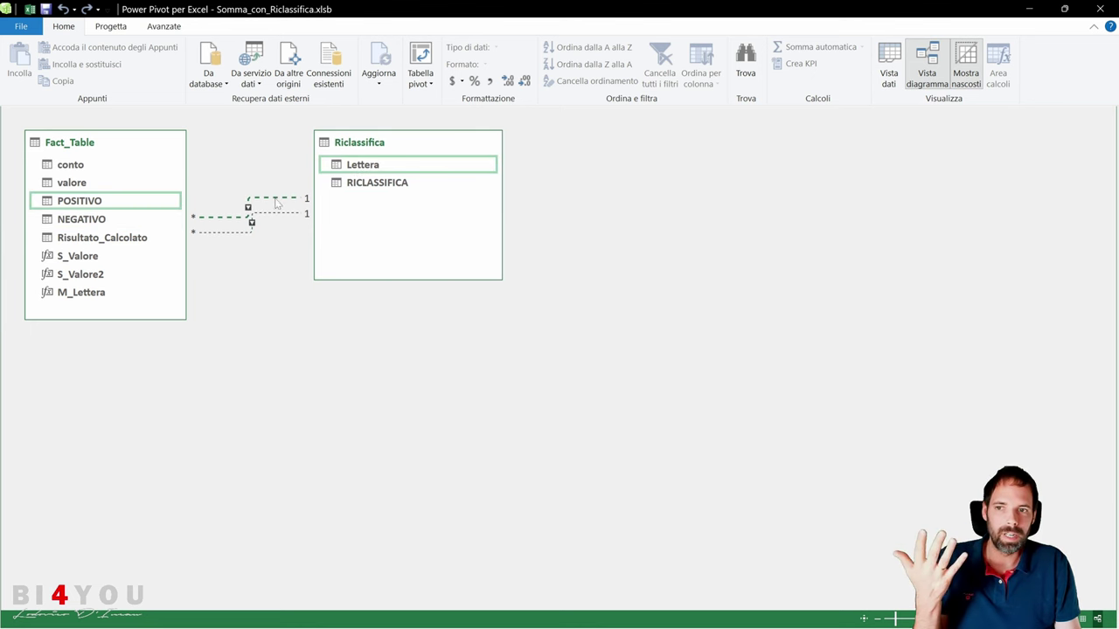
click(283, 213)
click(280, 200)
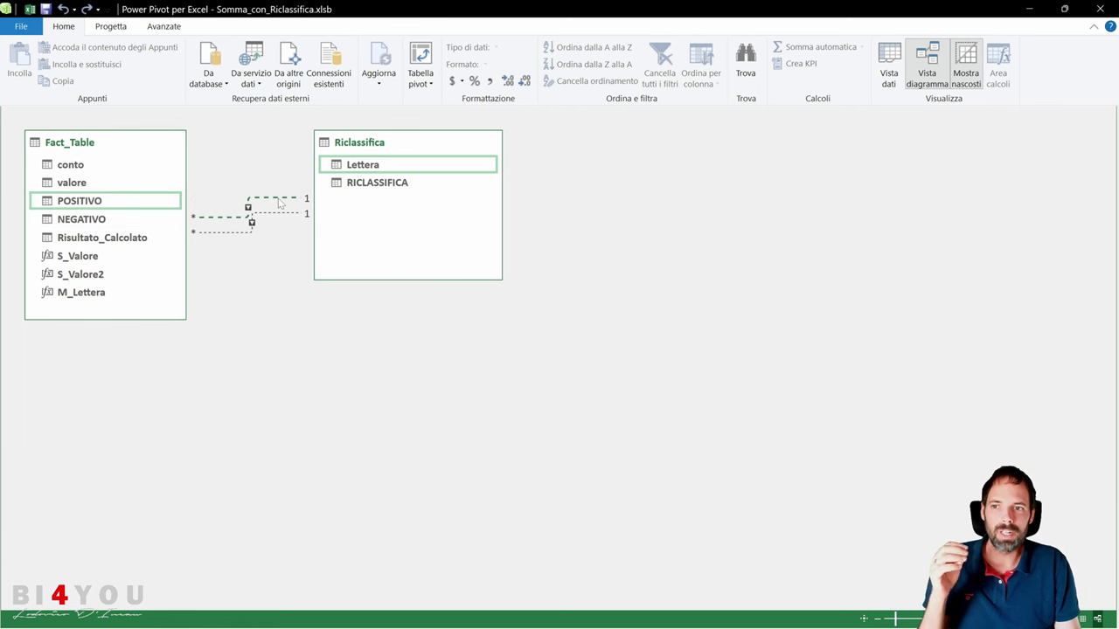
click(282, 213)
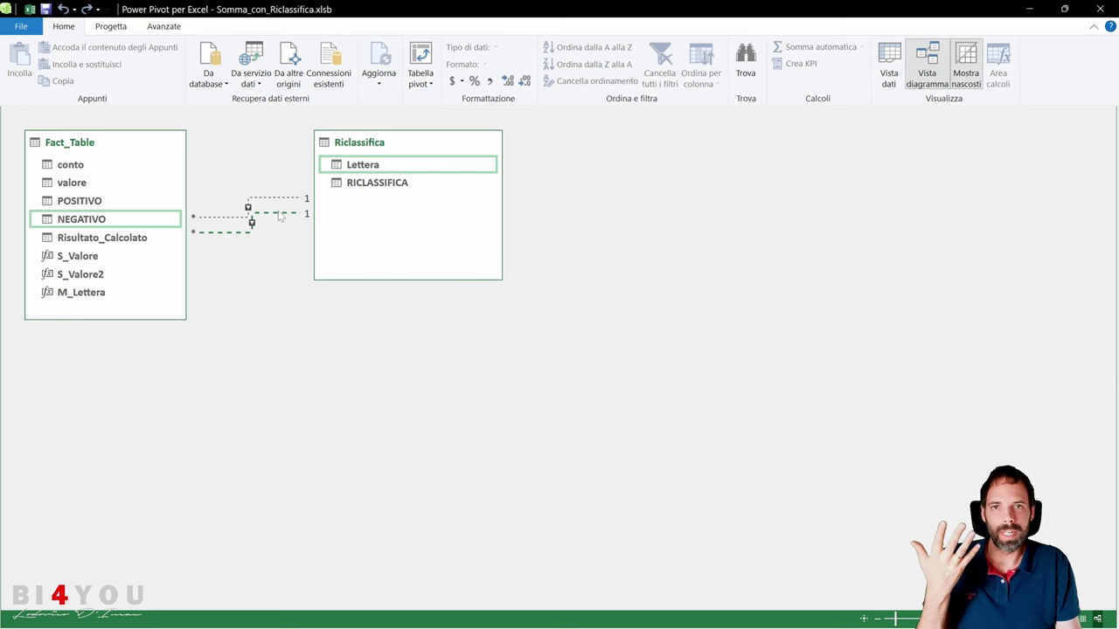
- Activate the relationship between POSITIVO and Lettera, and set it back to inactive
double_click(274, 199)
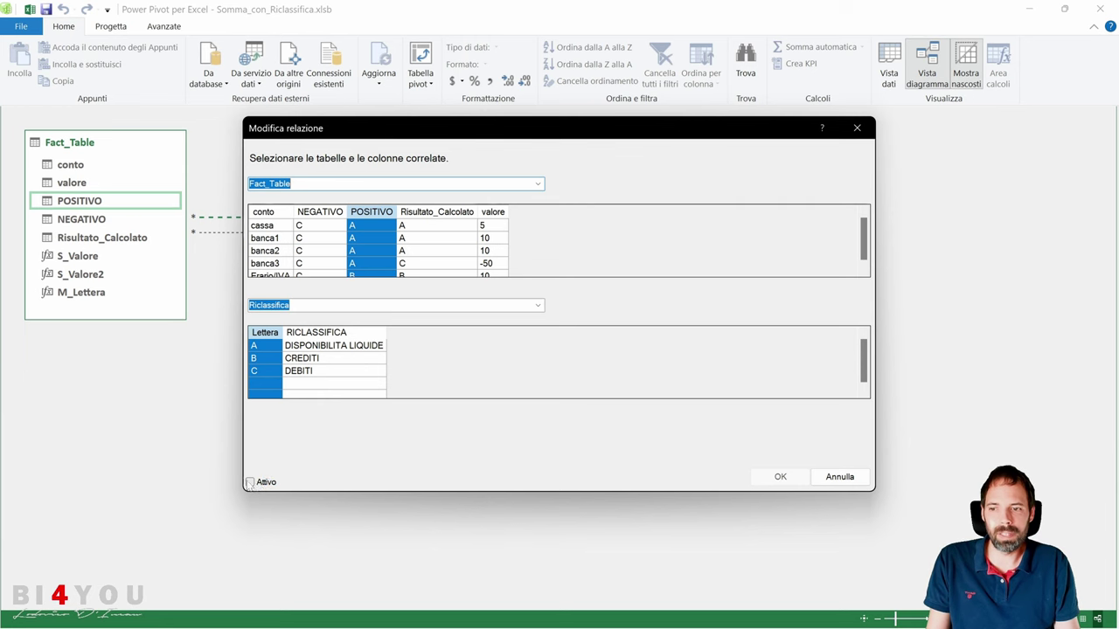
click(251, 483)
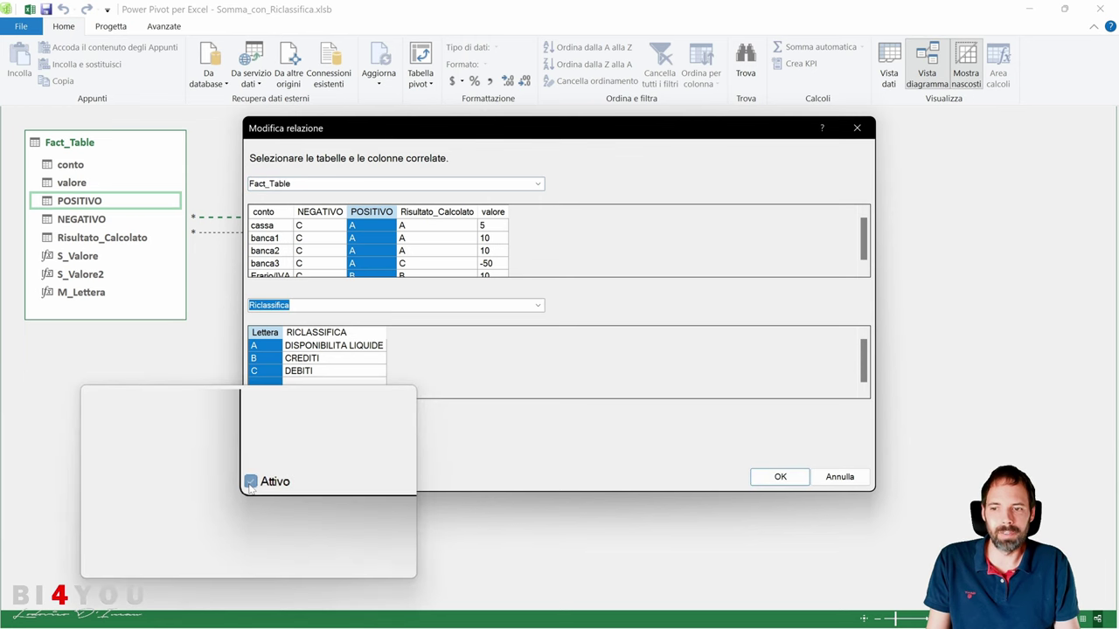
click(776, 476)
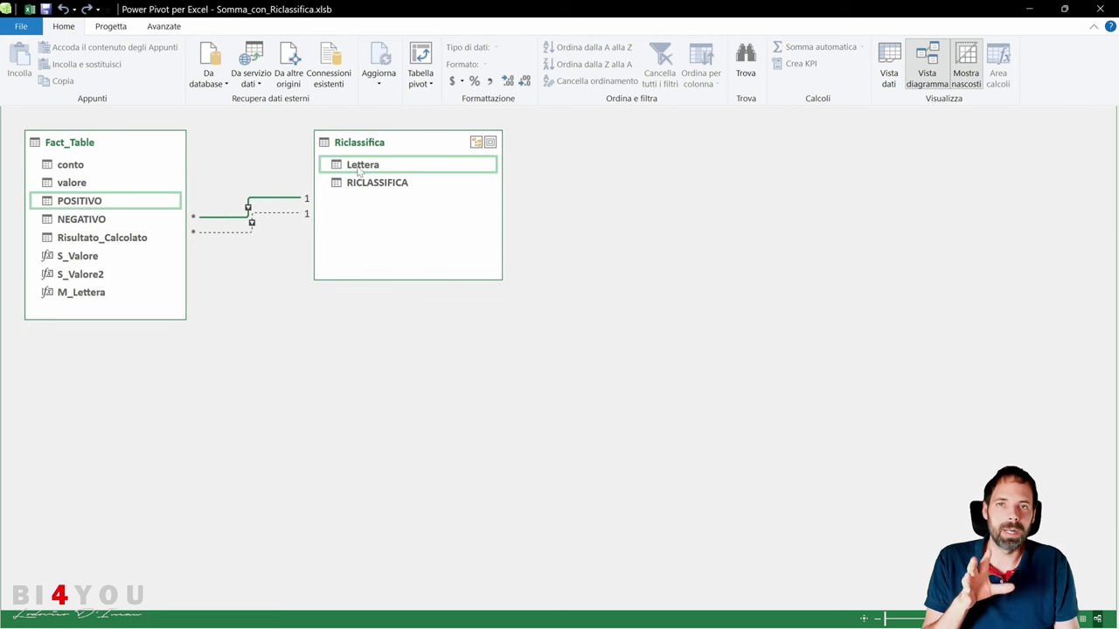
double_click(276, 202)
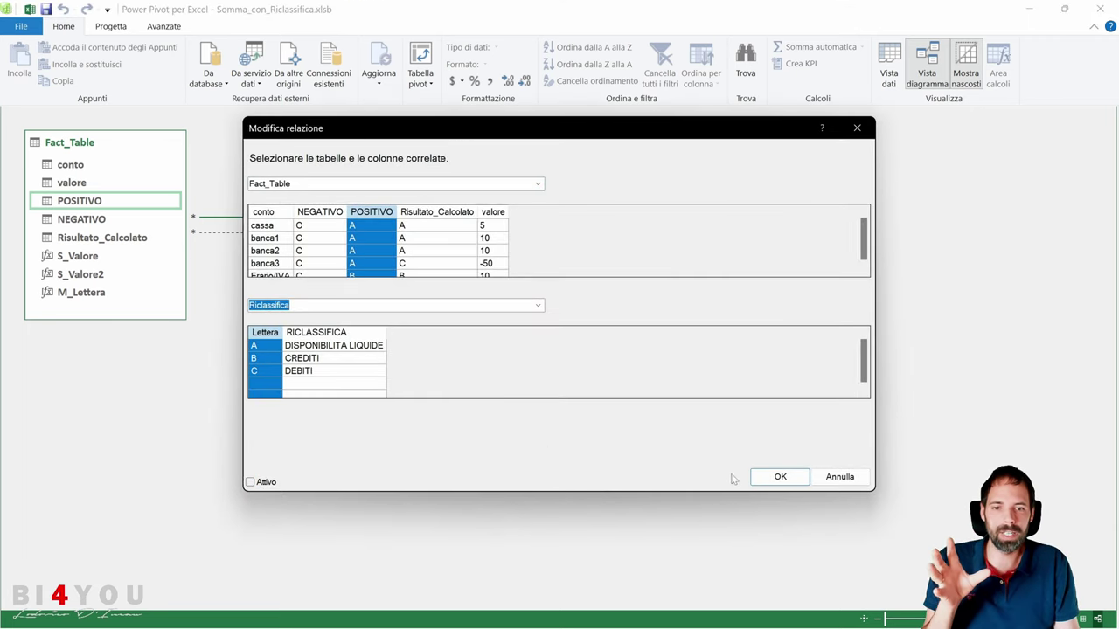
click(778, 476)
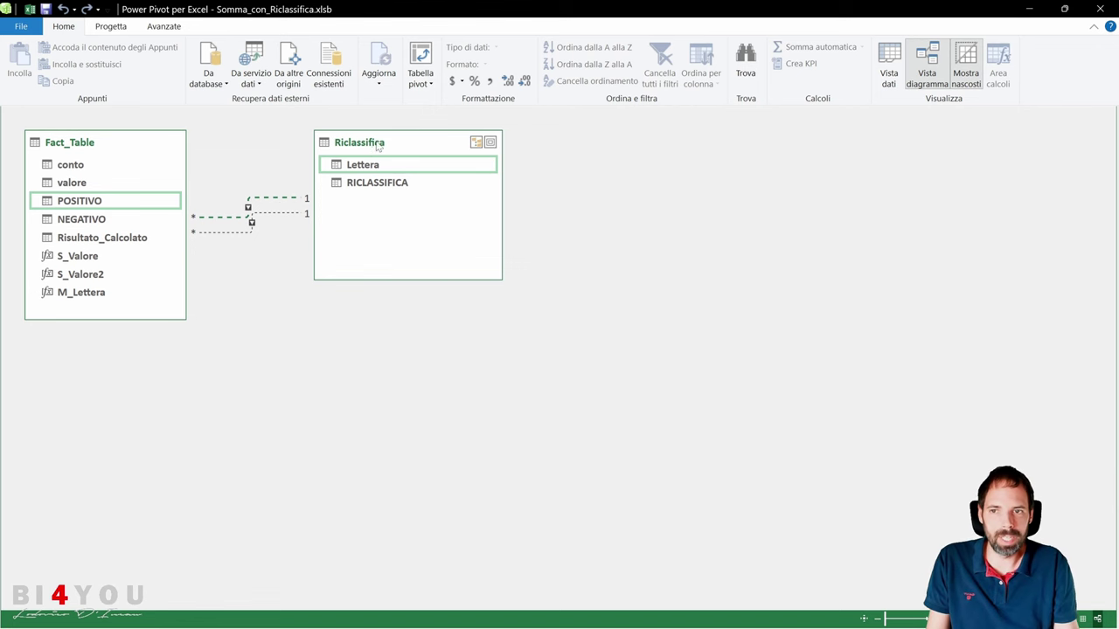
- Return to the data view, open the S_Valore2 measure, and enlarge its formula area and text for reading
click(379, 150)
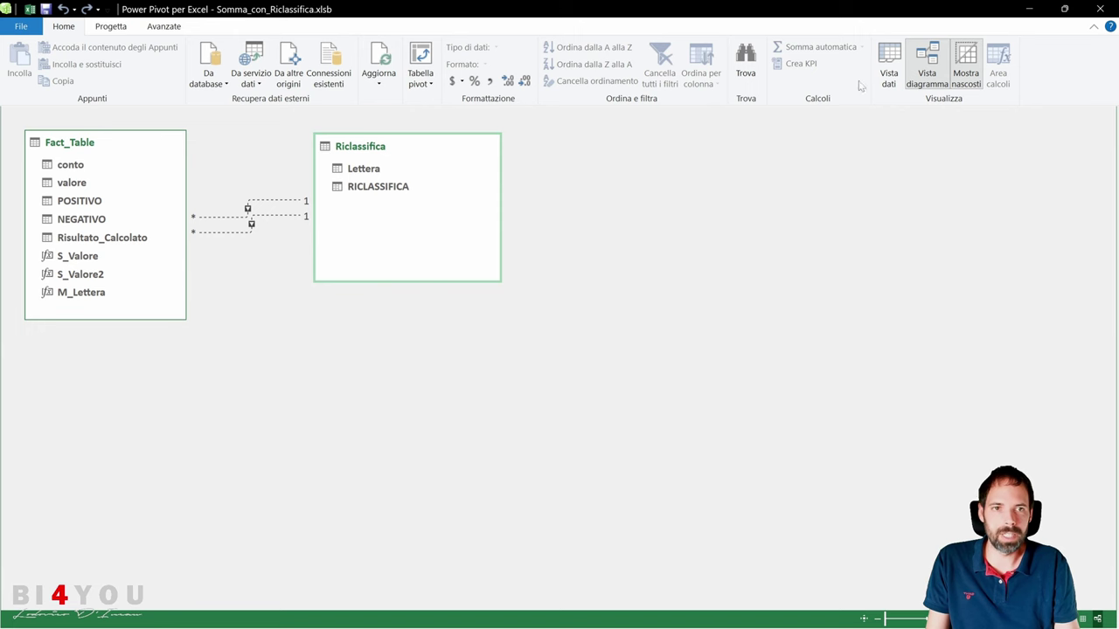
click(888, 65)
click(62, 564)
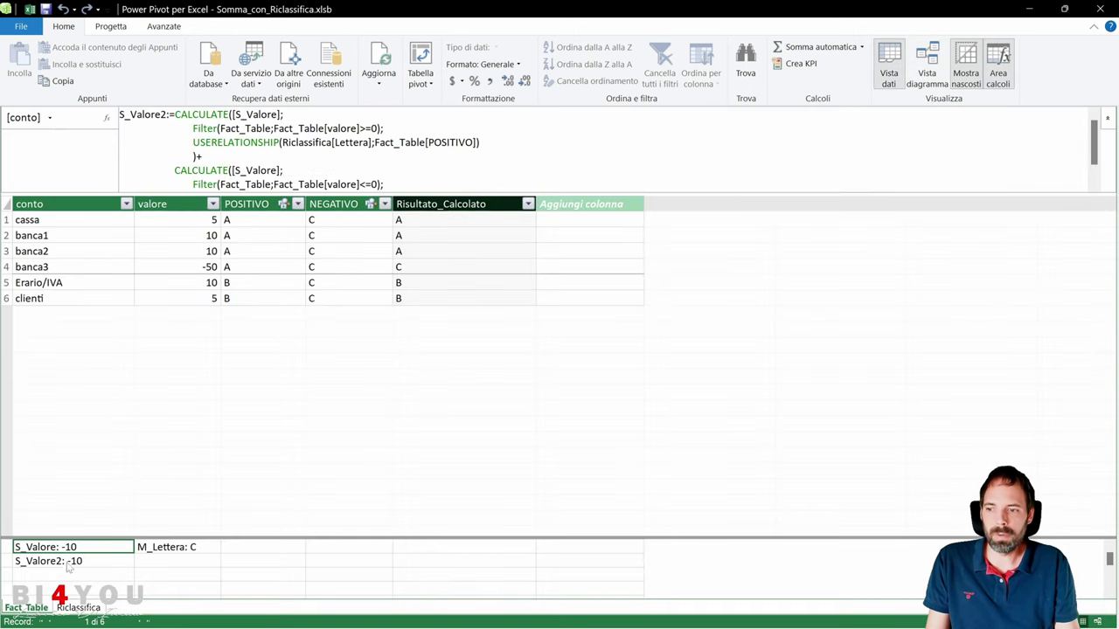
drag(388, 196, 358, 351)
scroll(367, 175, up, 5)
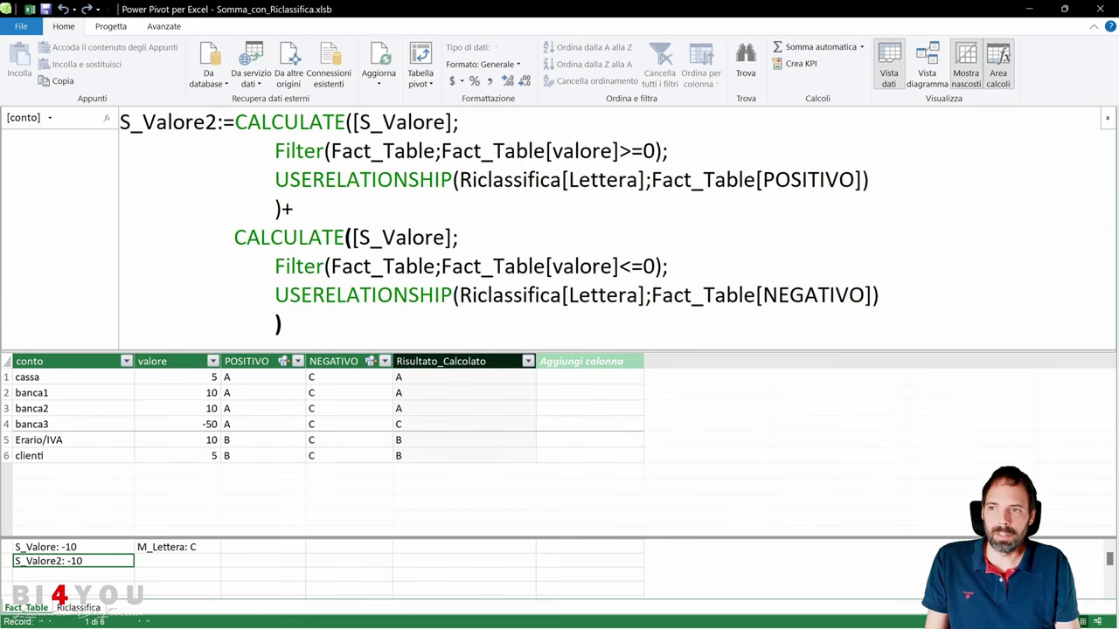
- Examine the [S_Valore] argument in the first CALCULATE of S_Valore2, checking it against the S_Valore measure's formula
click(208, 139)
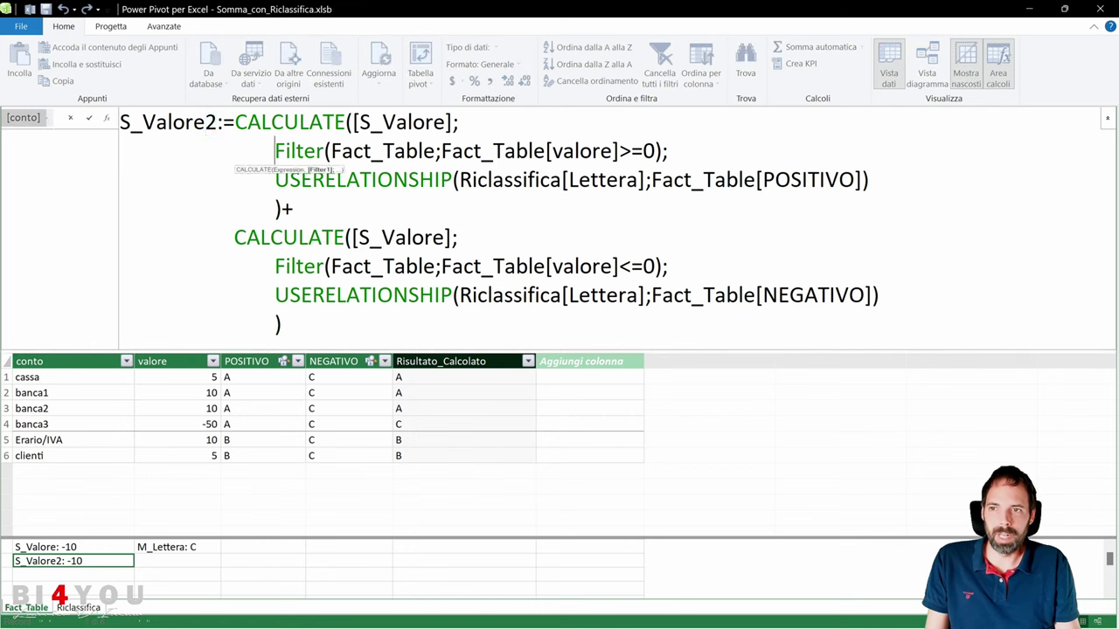
drag(235, 123, 451, 123)
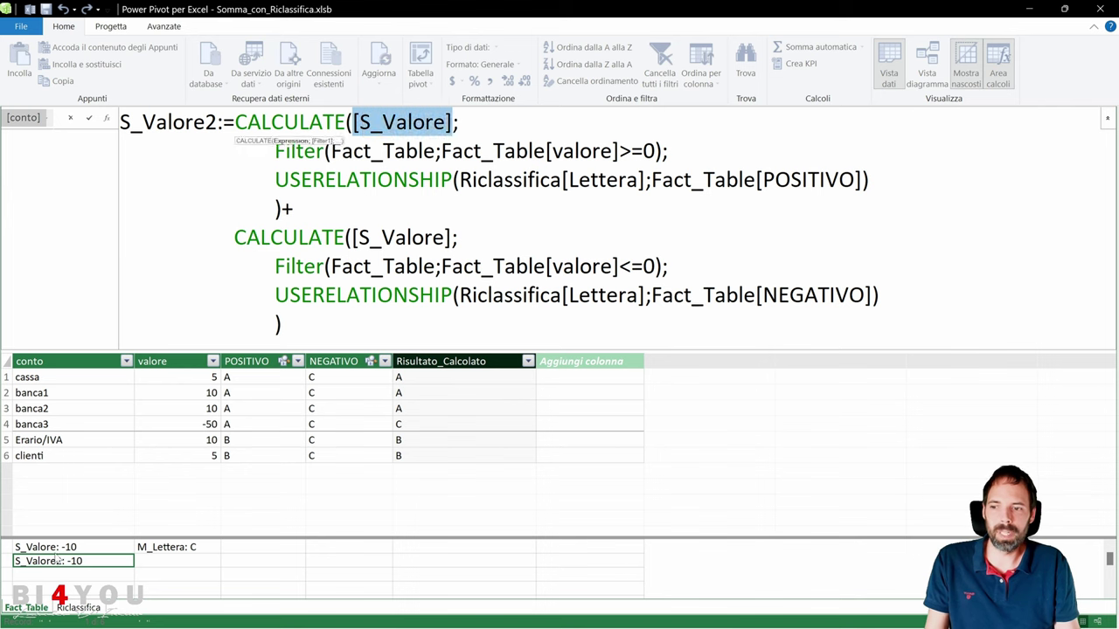
key(Up)
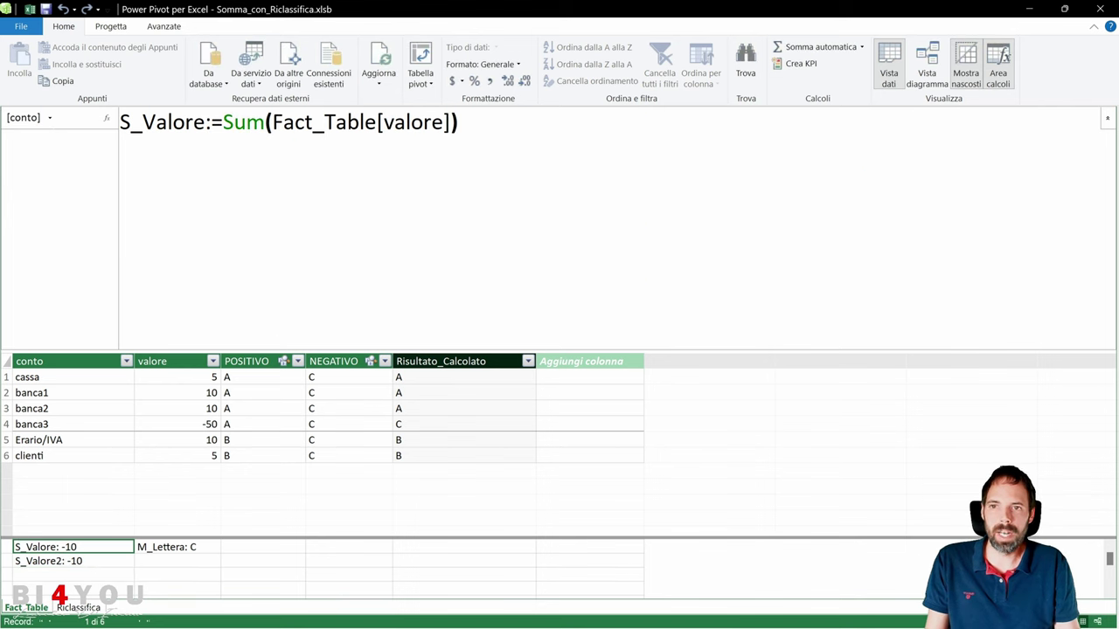
click(85, 562)
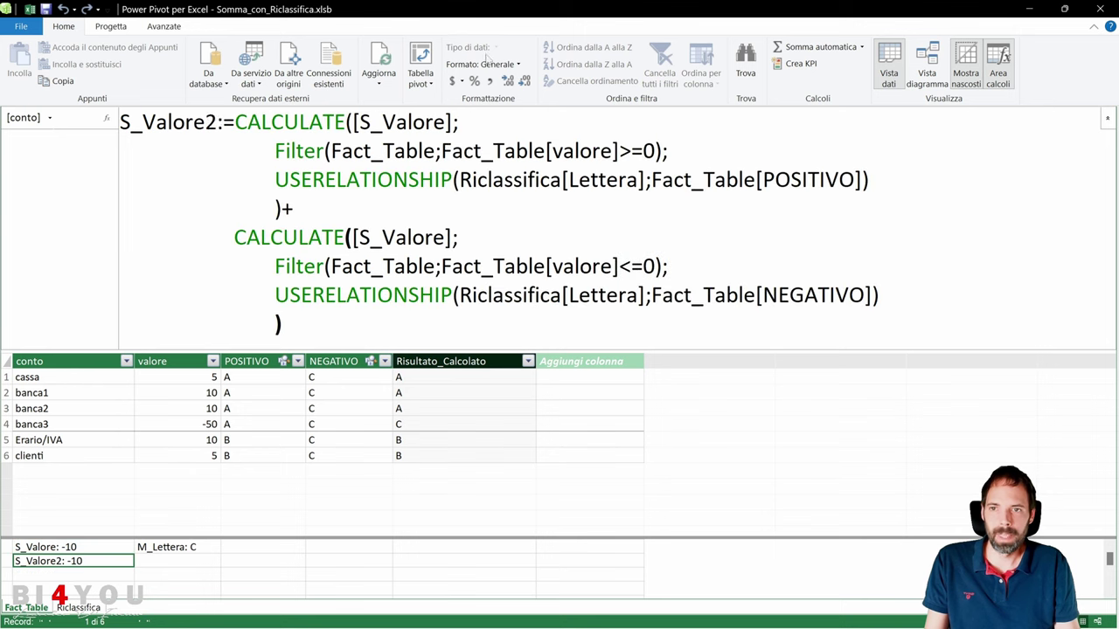
drag(452, 123, 352, 122)
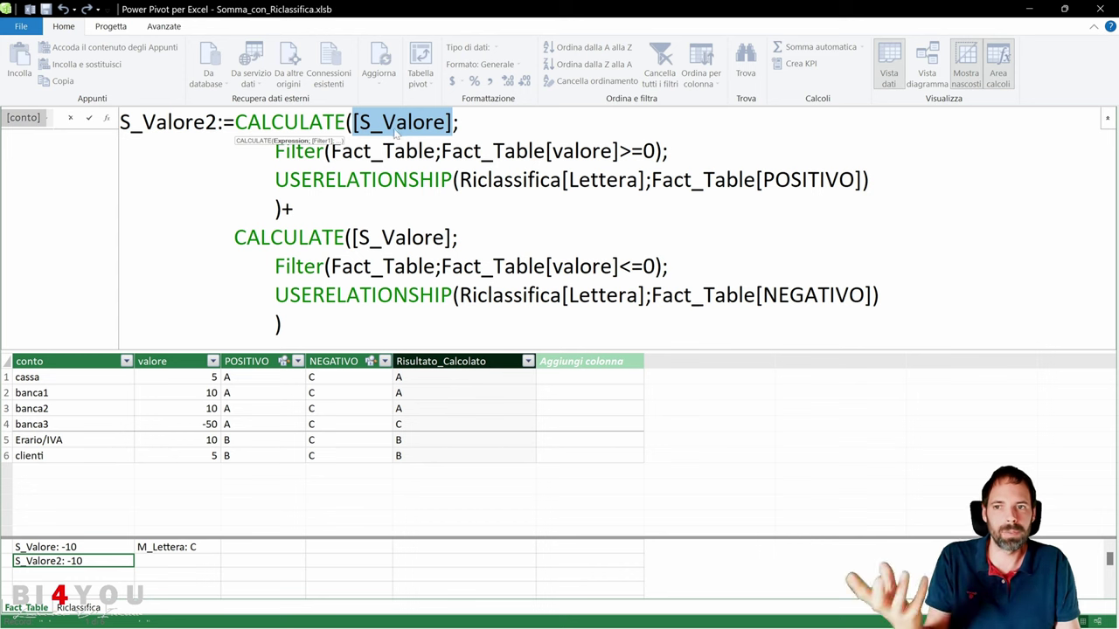
click(352, 151)
click(352, 122)
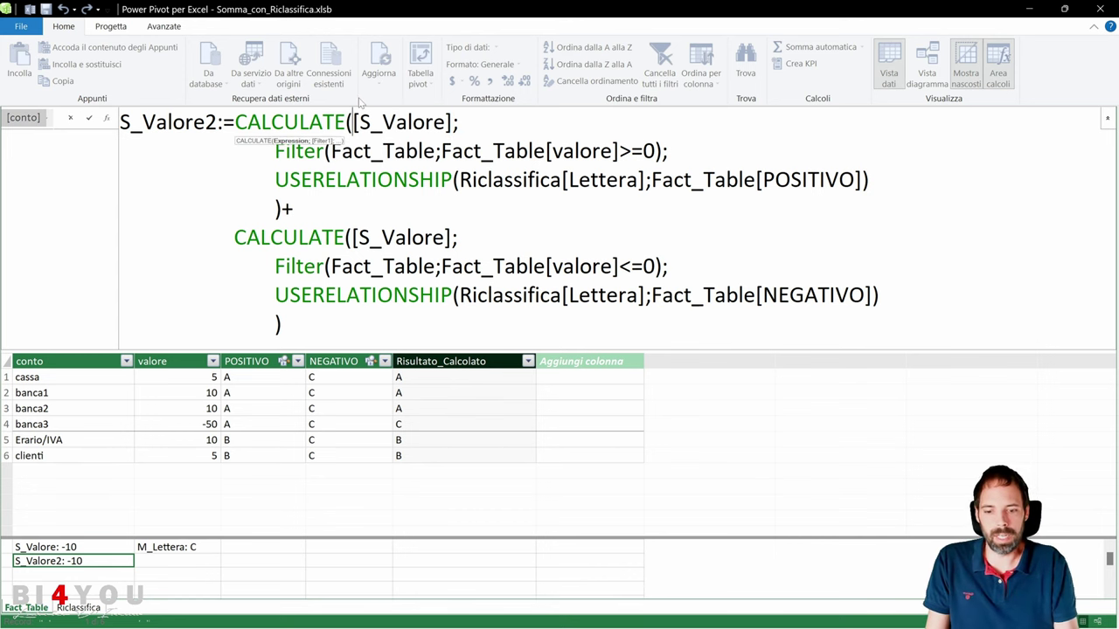
key(BackSpace)
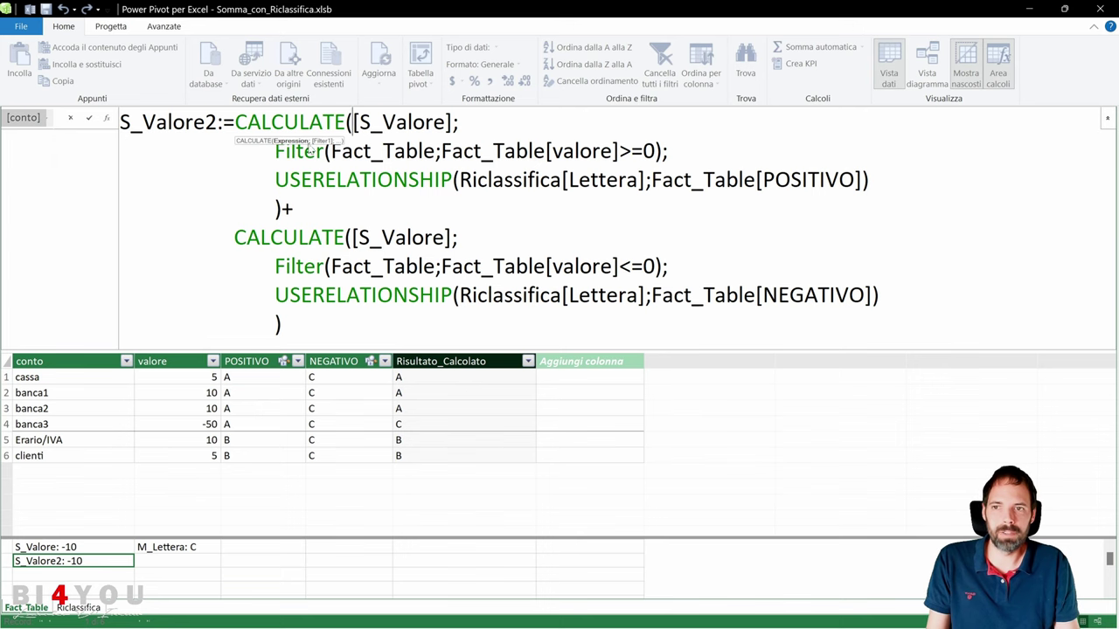
key(super)
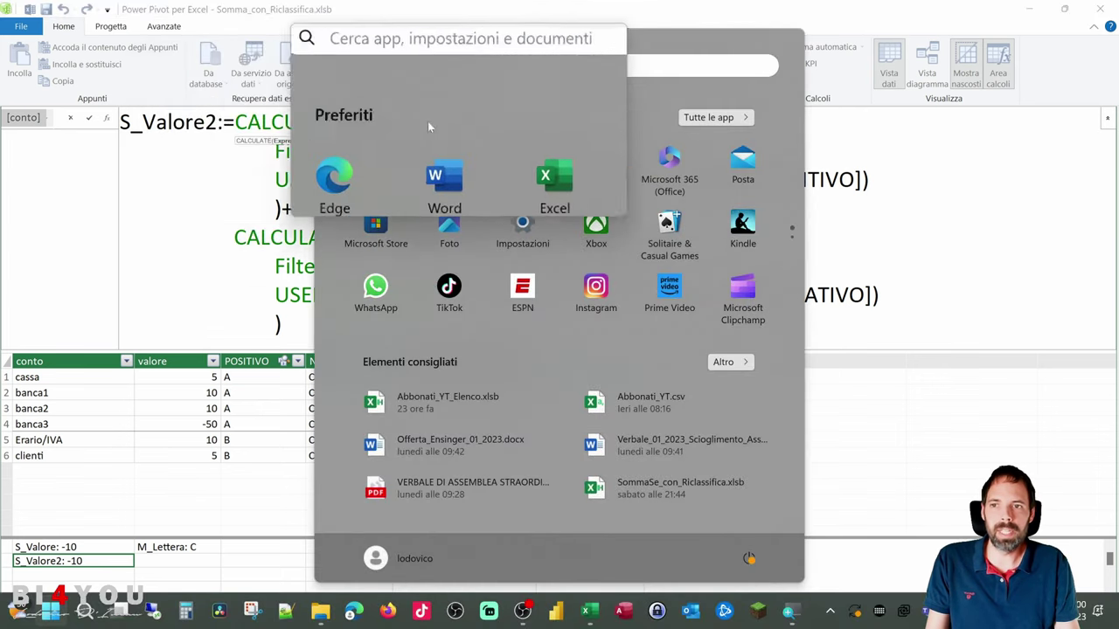
key(super)
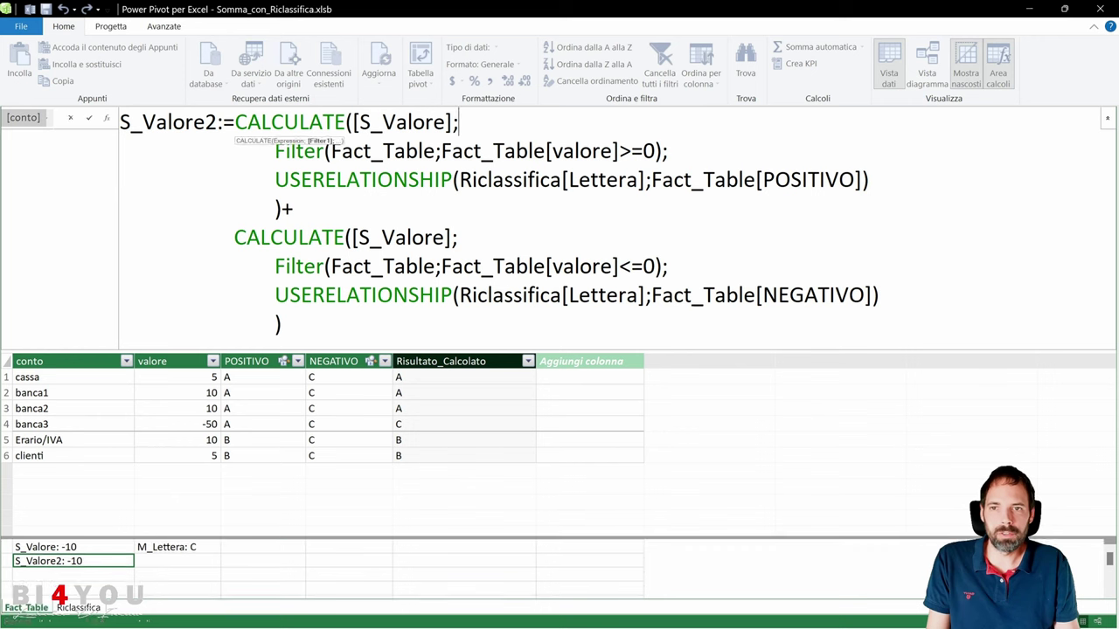
- Examine the table argument and the Fact_Table[valore]>=0 condition of the first Filter in S_Valore2
click(347, 179)
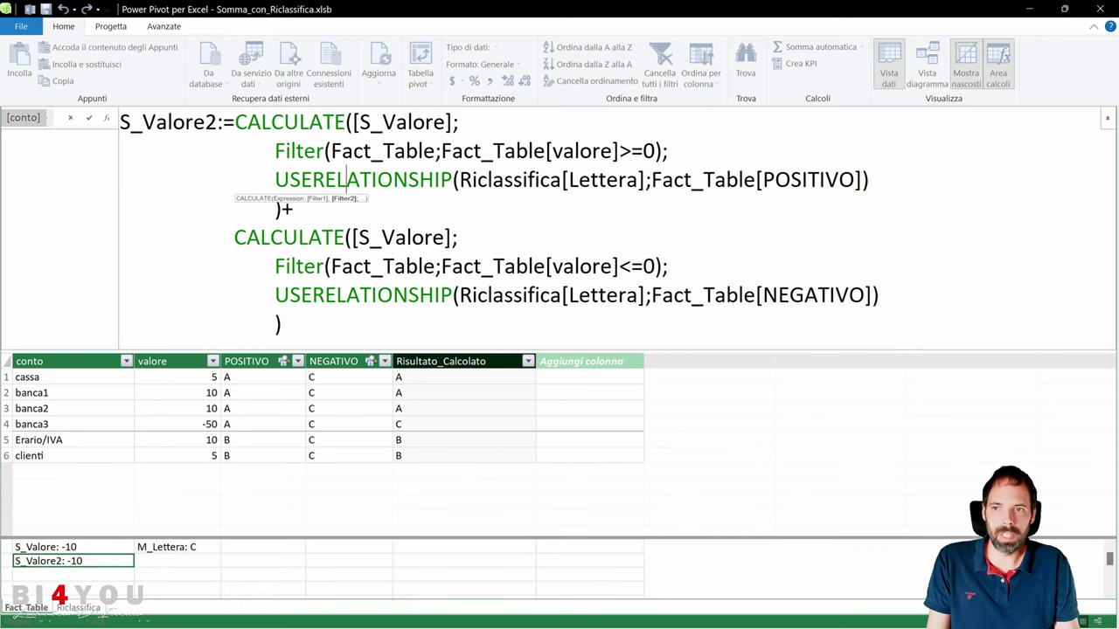
drag(275, 150, 331, 150)
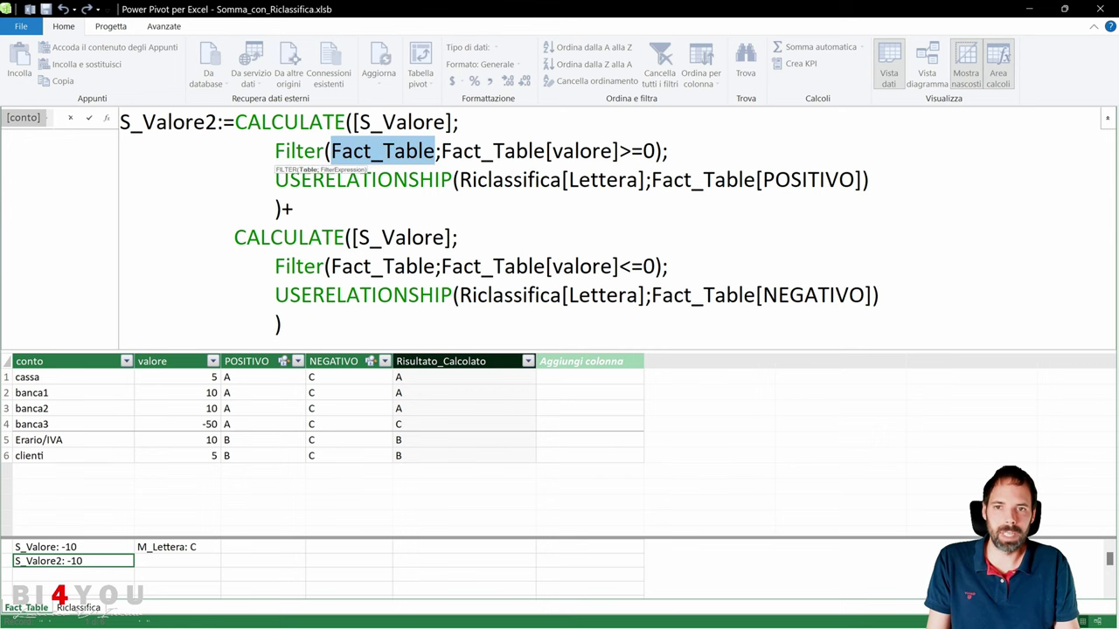
drag(441, 150, 643, 151)
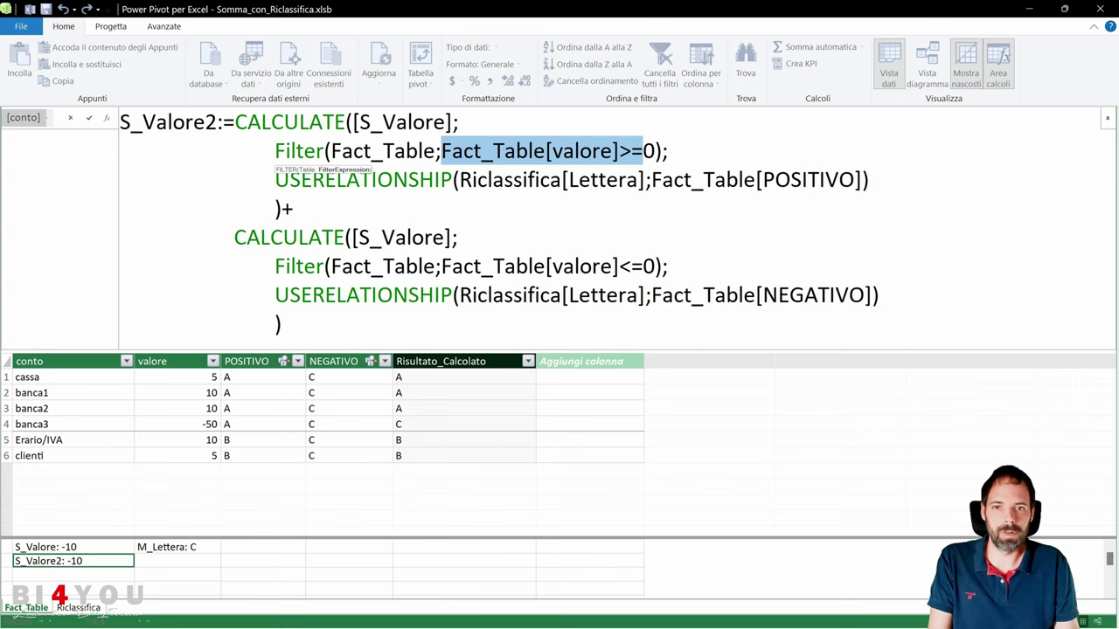
- Change the second Filter's condition in S_Valore2 to Fact_Table[valore]<0 and commit the measure
click(642, 266)
key(BackSpace)
key(Return)
key(Return)
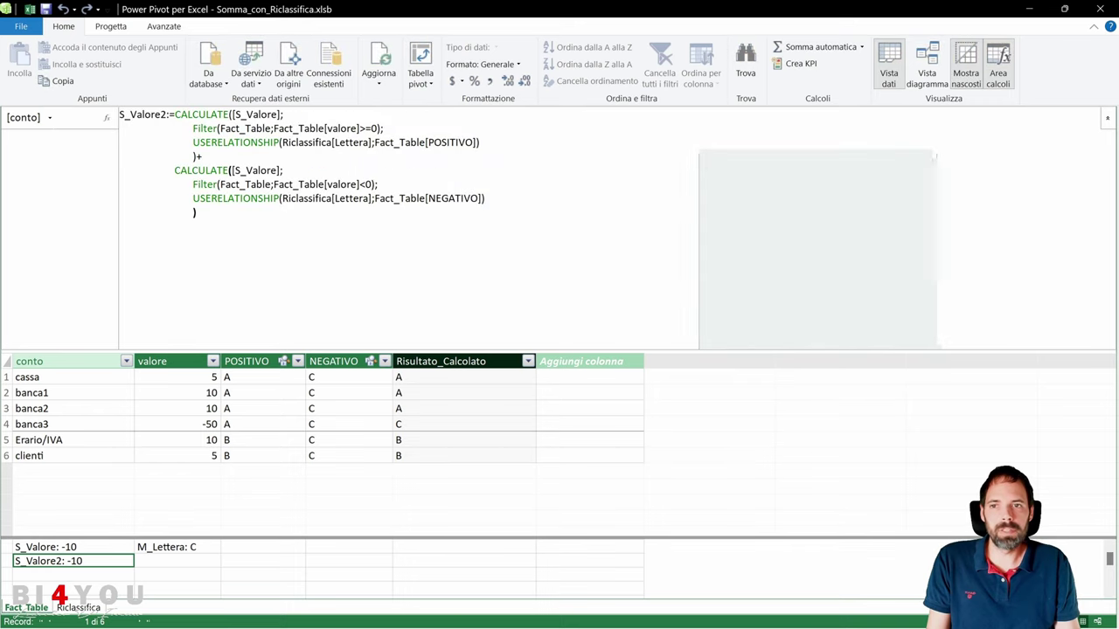
- Examine the [S_Valore] expression and the complete >=0 Filter argument in the first CALCULATE of S_Valore2
drag(351, 122, 452, 121)
click(423, 150)
drag(275, 150, 662, 151)
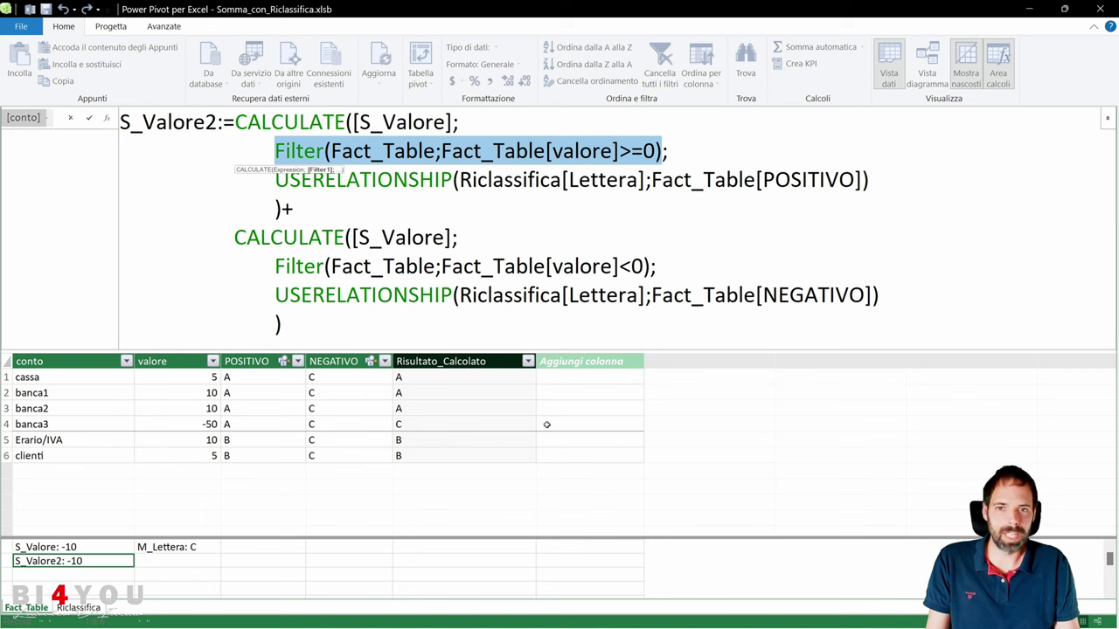
click(668, 150)
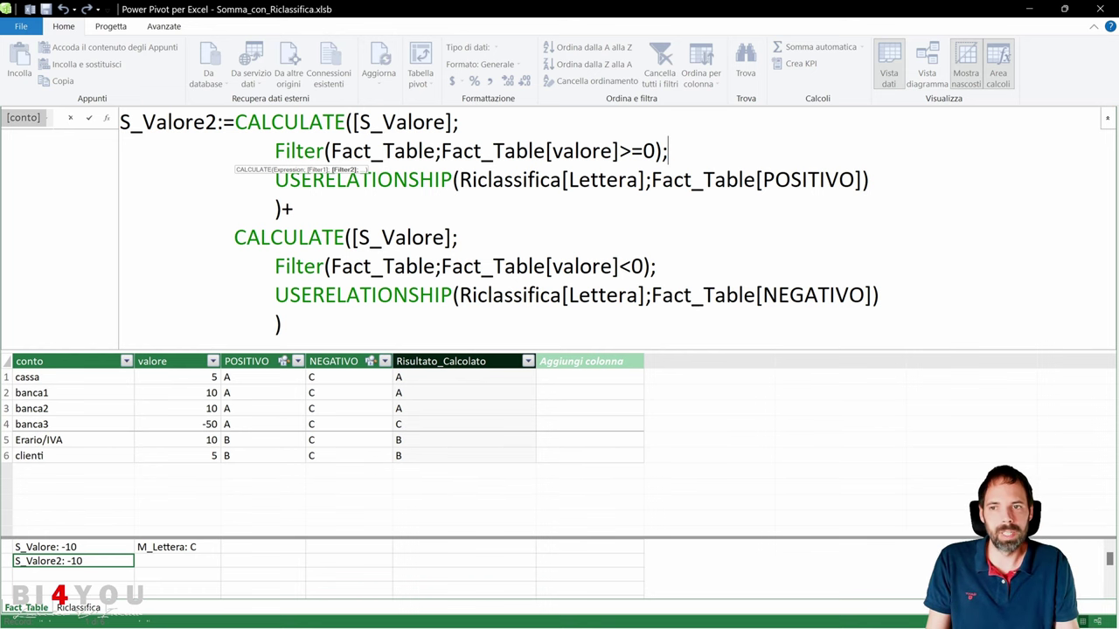
- Examine the first USERELATIONSHIP and its two column arguments, Riclassifica[Lettera] and Fact_Table[POSITIVO], including the suggested columns for the first argument
double_click(336, 179)
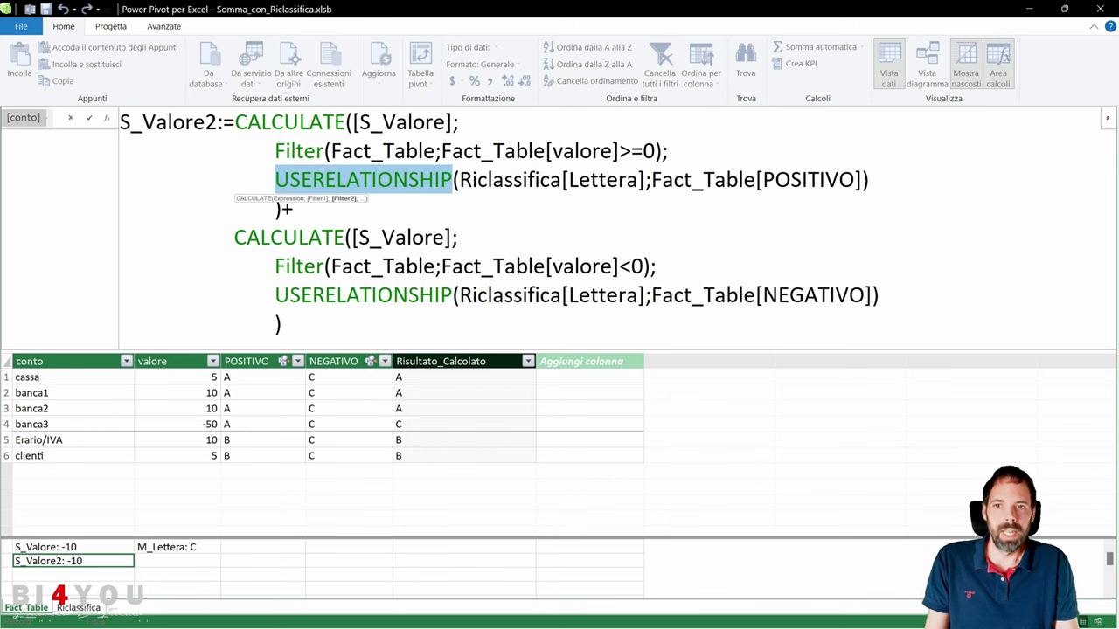
click(472, 179)
click(459, 180)
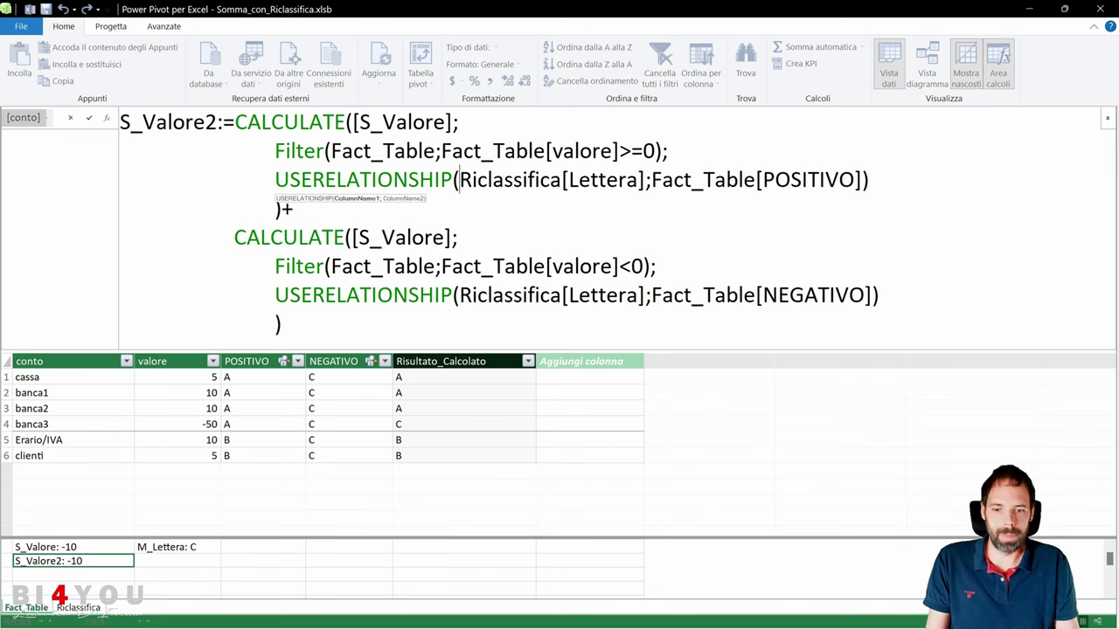
key(ctrl+space)
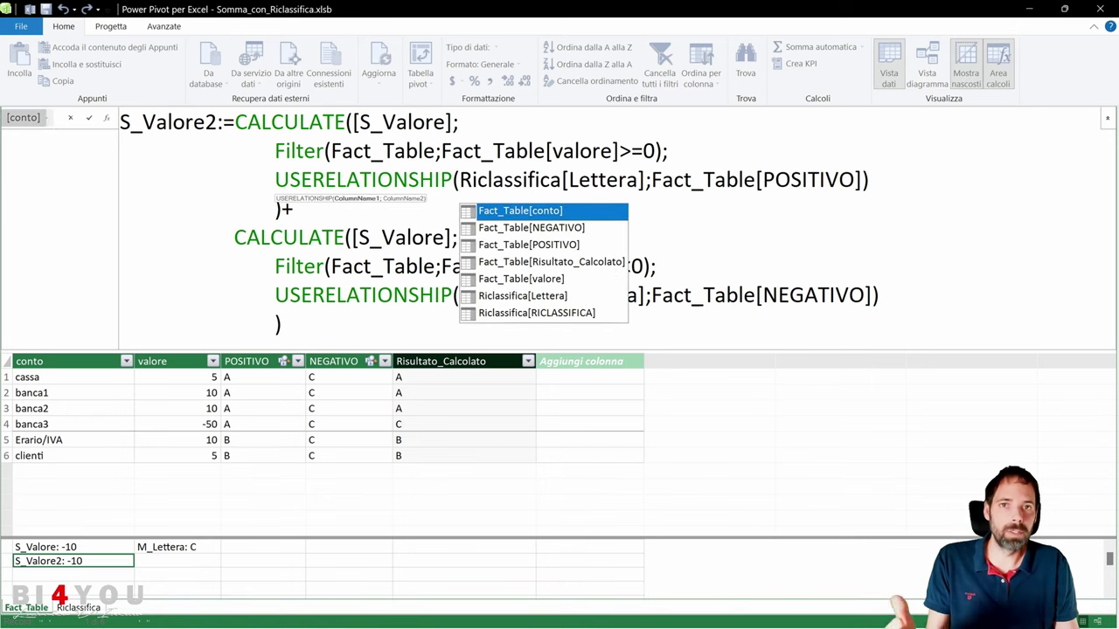
click(668, 150)
drag(645, 179, 460, 180)
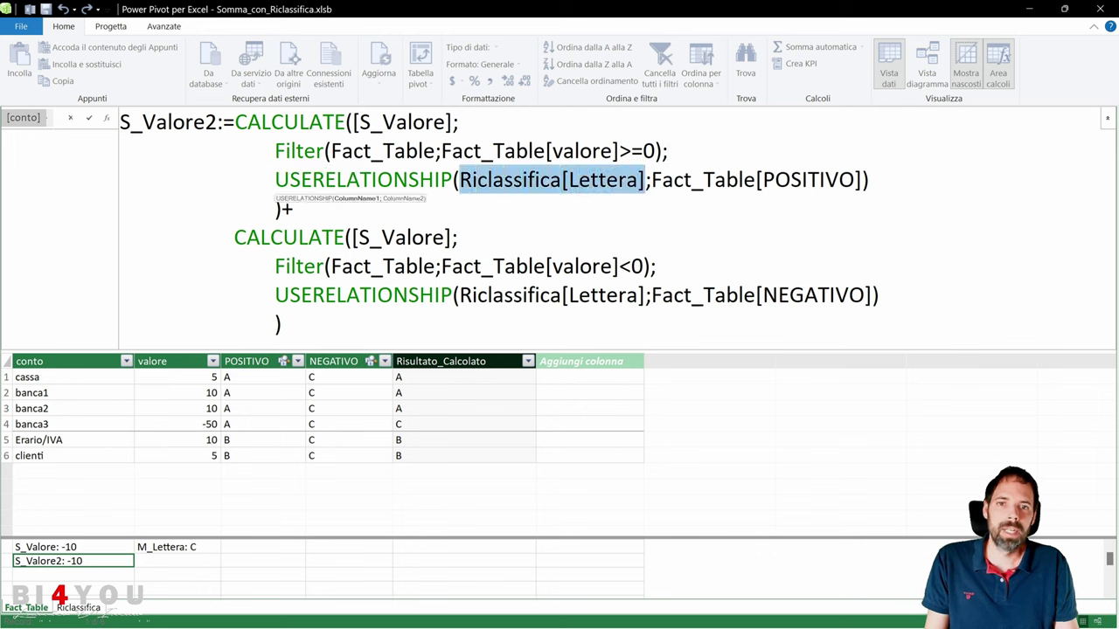
drag(652, 180, 862, 179)
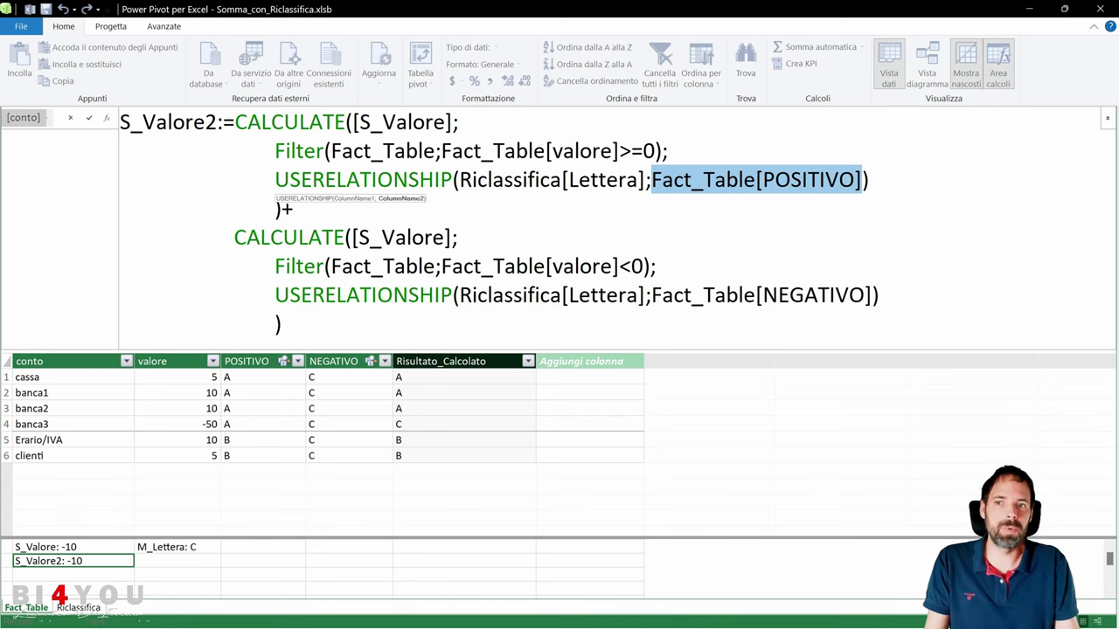
- Review the whole first CALCULATE block and how its USERELATIONSHIP pairs Riclassifica[Lettera] with Fact_Table[POSITIVO]
drag(282, 208, 234, 121)
click(293, 208)
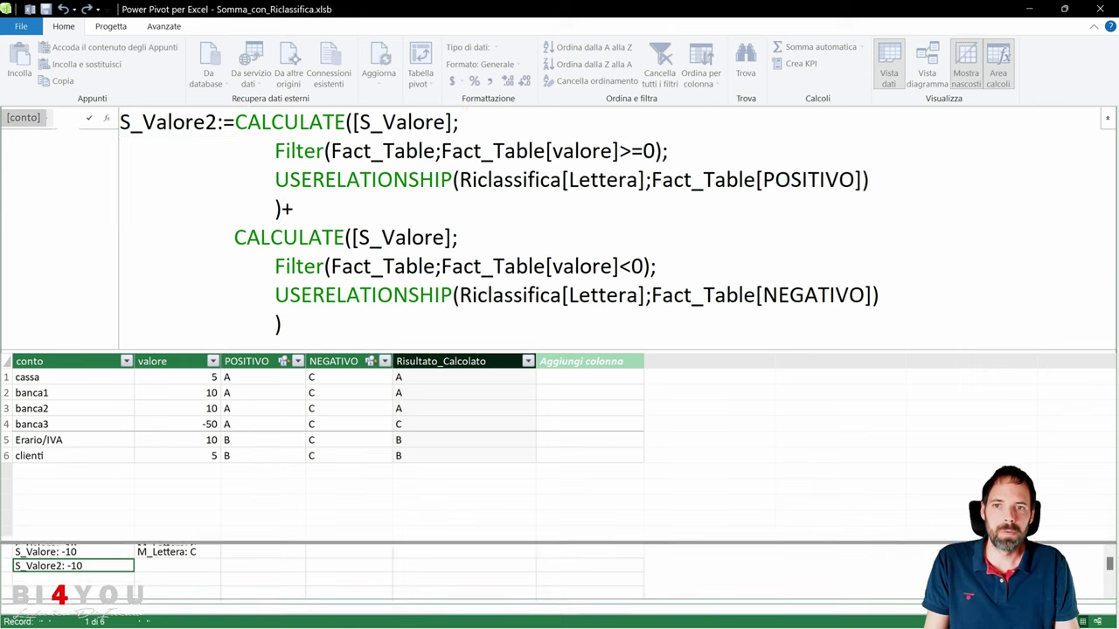
drag(459, 179, 646, 179)
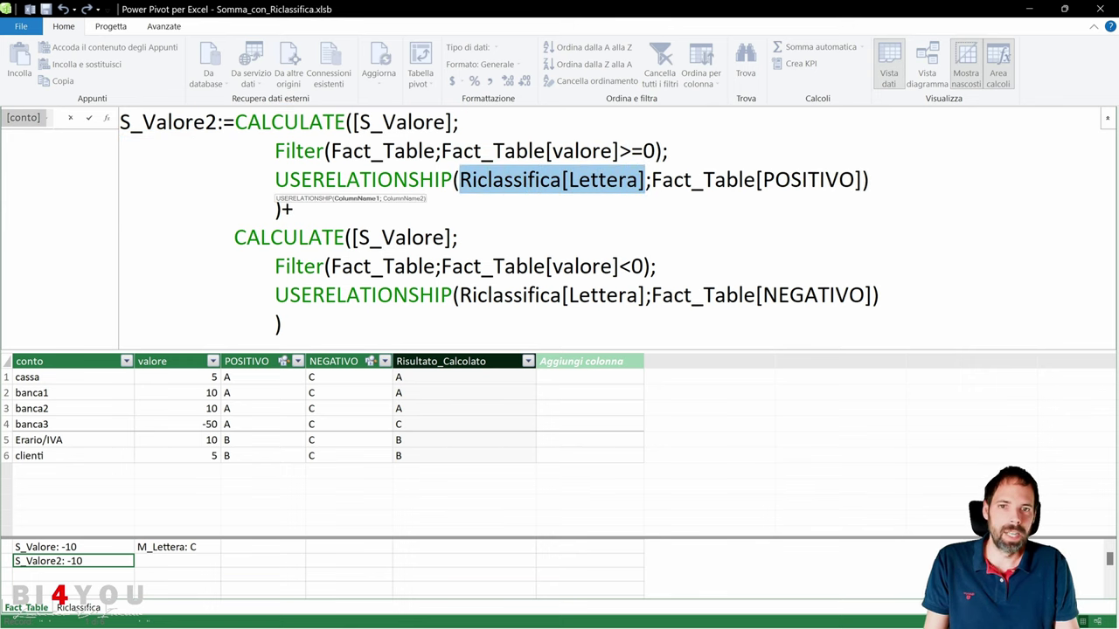
drag(652, 179, 275, 180)
click(294, 208)
click(294, 208)
- In the diagram, open the relationship between POSITIVO and Lettera, mark it Attivo, and cancel the edit
click(929, 77)
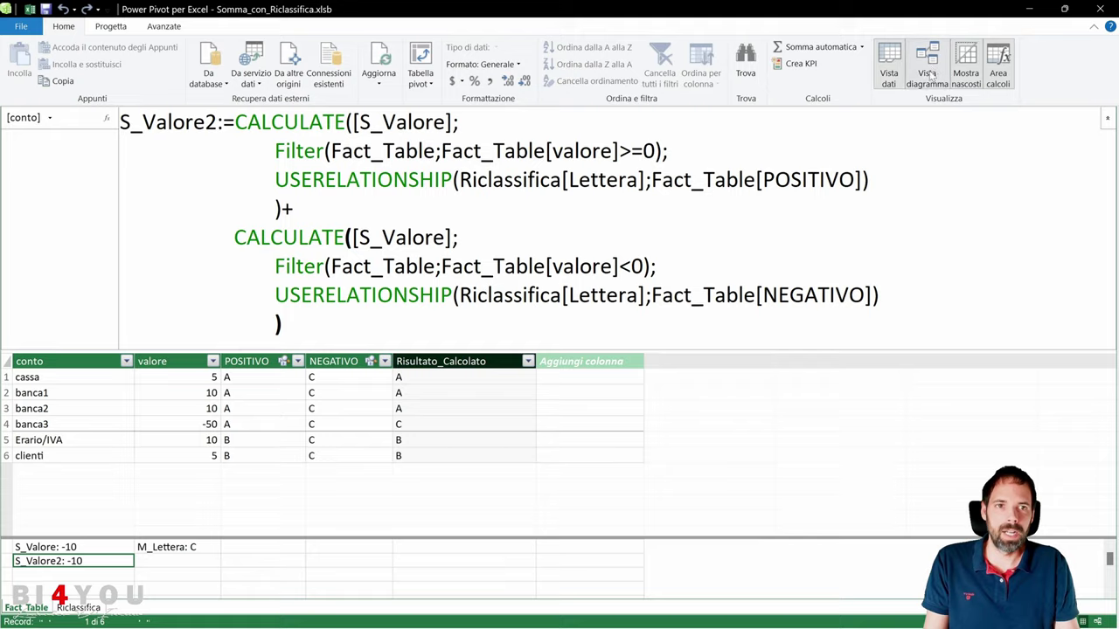
click(266, 200)
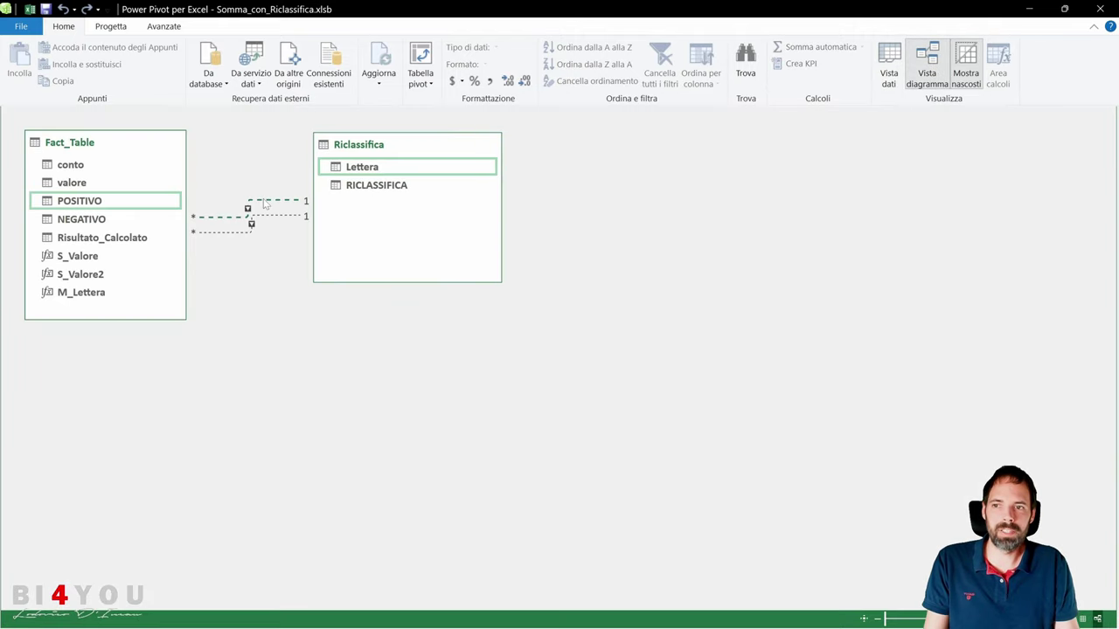
double_click(266, 203)
click(250, 483)
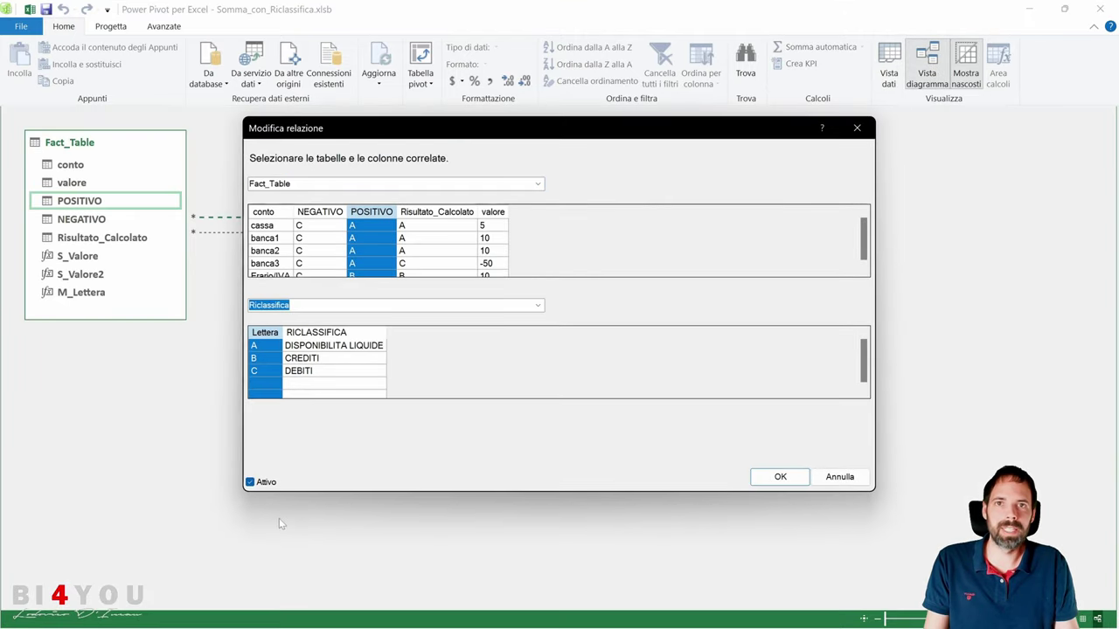
click(839, 479)
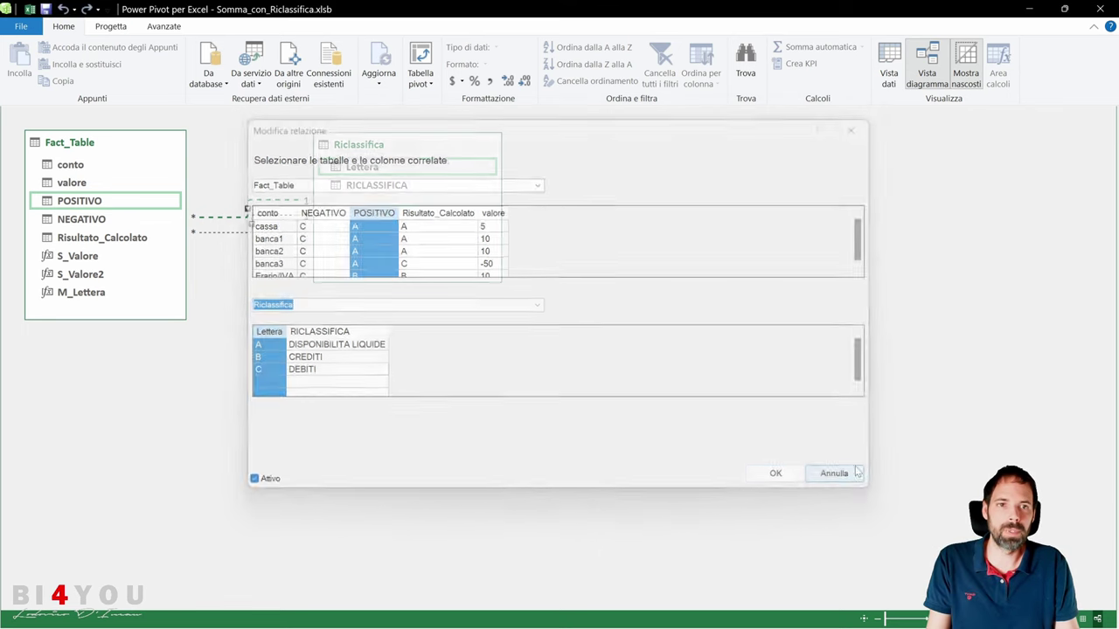
- Go back to the data view, reopen the S_Valore2 formula for editing, and enlarge its text
click(889, 72)
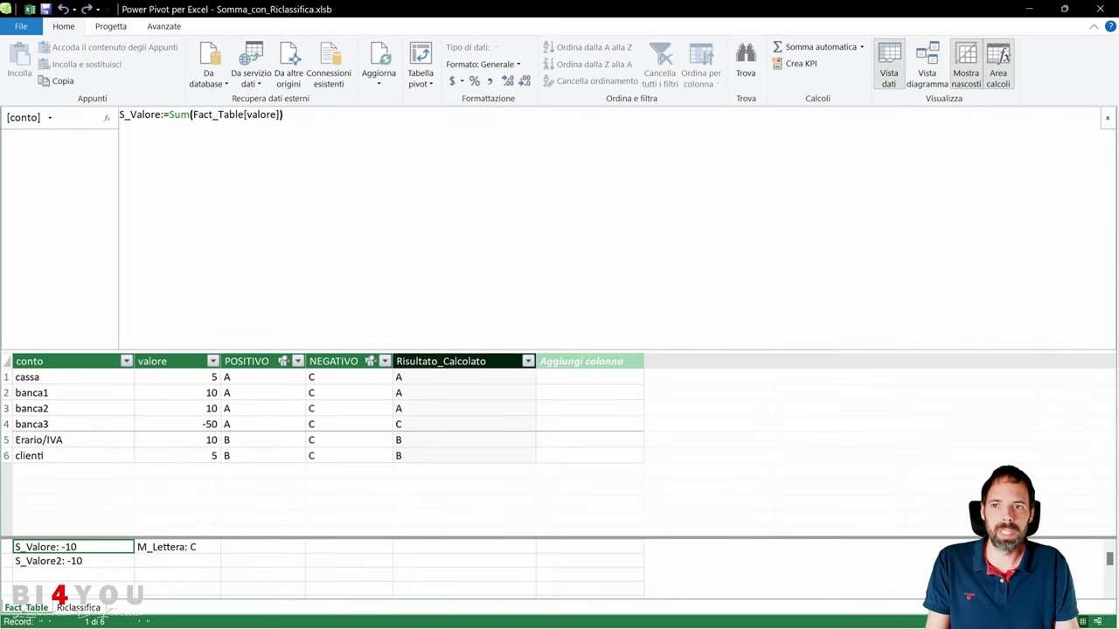
click(88, 564)
click(475, 142)
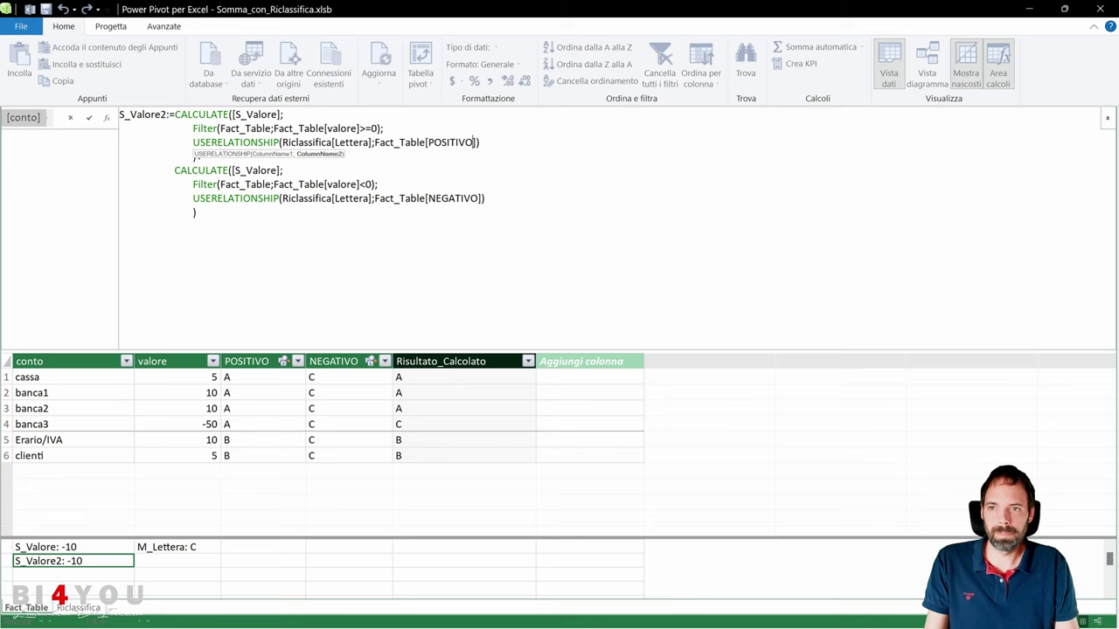
scroll(475, 142, up, 6)
click(310, 220)
scroll(310, 219, down, 1)
scroll(309, 220, down, 1)
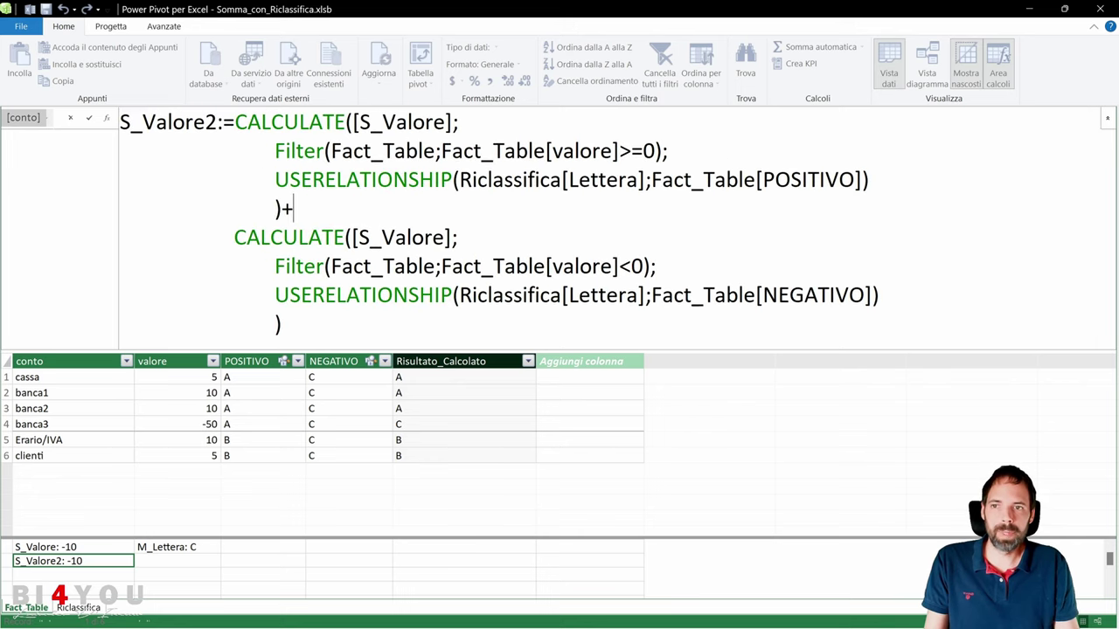
- Review the first CALCULATE's expression, Filter and POSITIVO USERELATIONSHIP, and insert a space before the plus sign that follows its closing parenthesis
drag(276, 151, 662, 151)
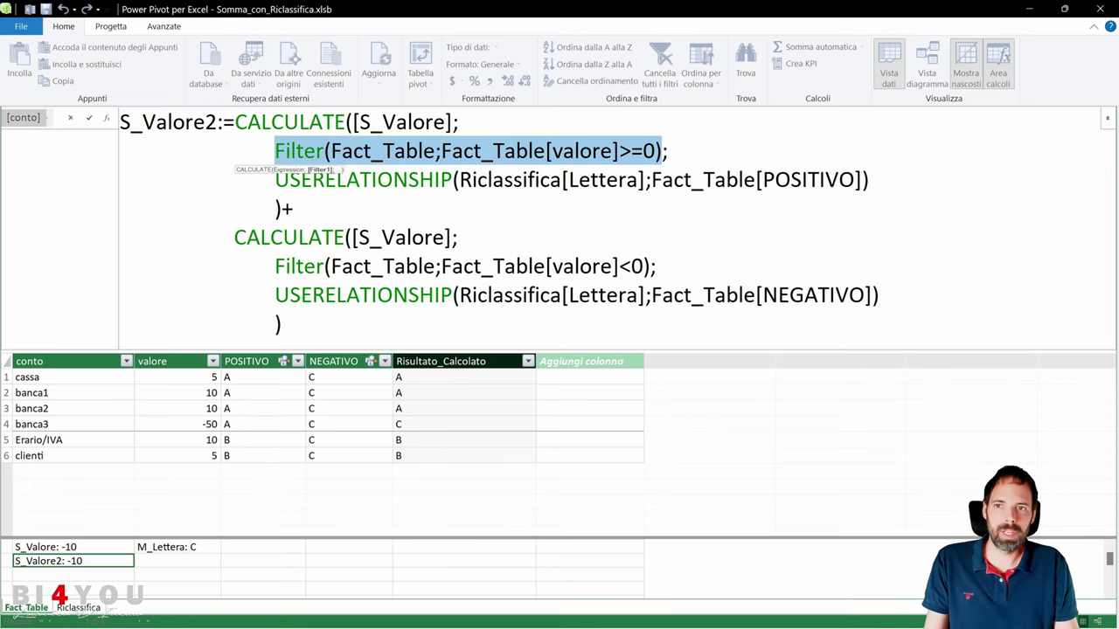
drag(353, 122, 451, 122)
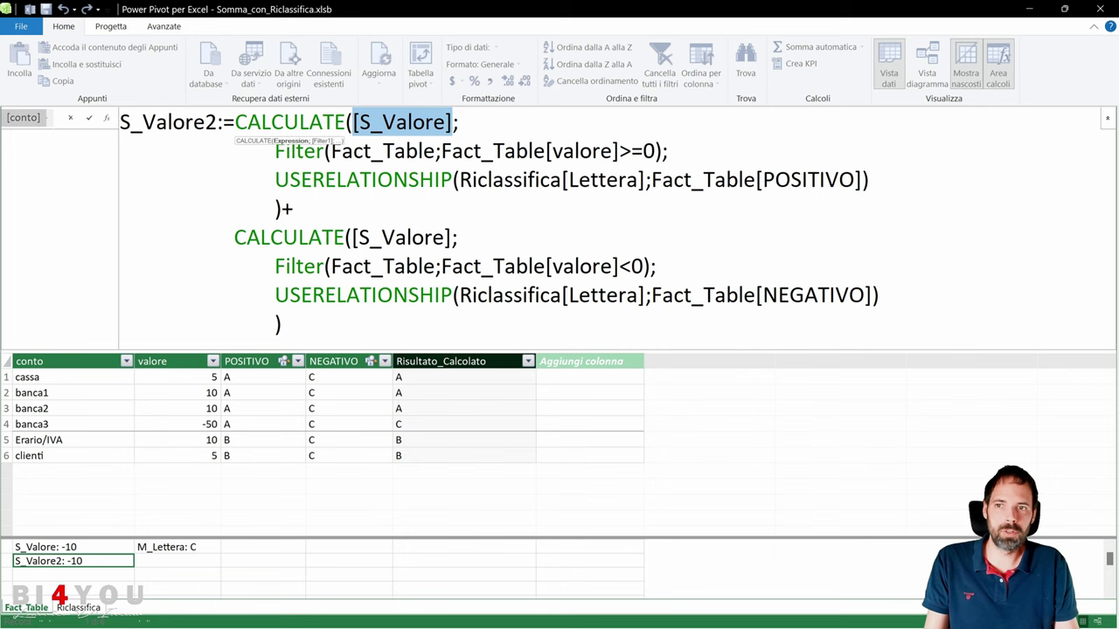
drag(275, 152, 662, 151)
drag(275, 179, 871, 179)
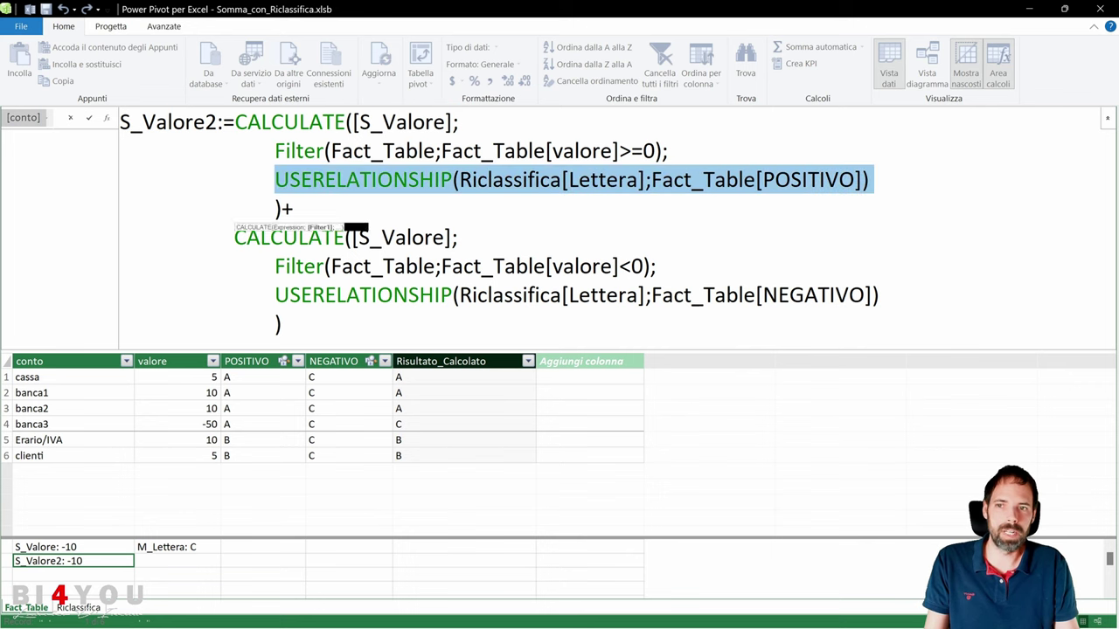
click(284, 208)
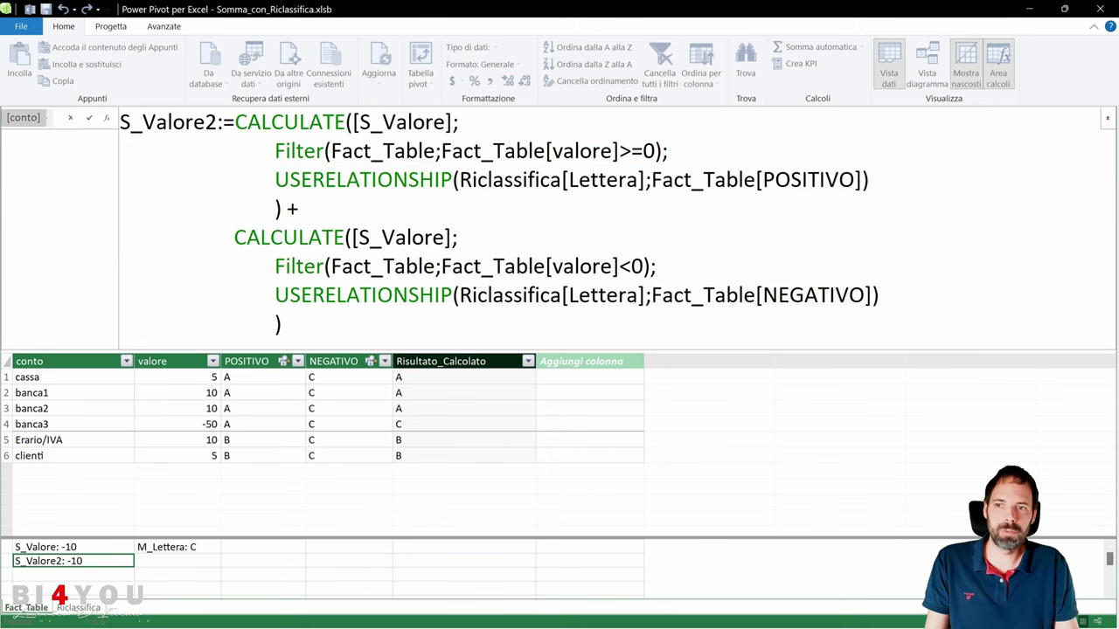
drag(260, 122, 871, 179)
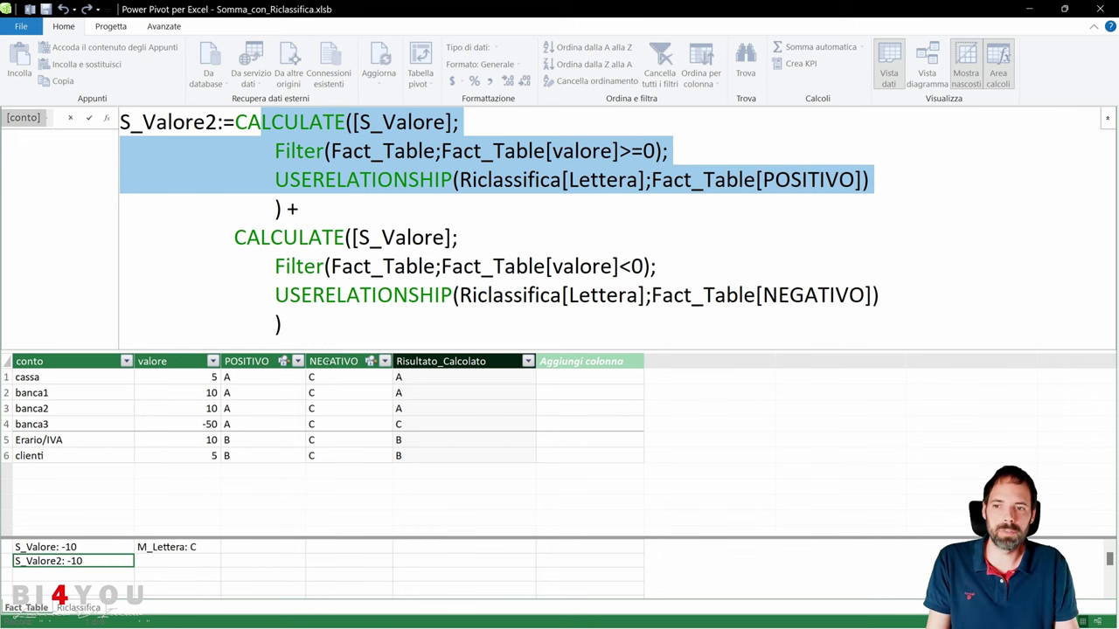
- Examine the second CALCULATE's [S_Valore] expression, its valore<0 Filter, and its USERELATIONSHIP on NEGATIVO compared with the one on POSITIVO
click(382, 237)
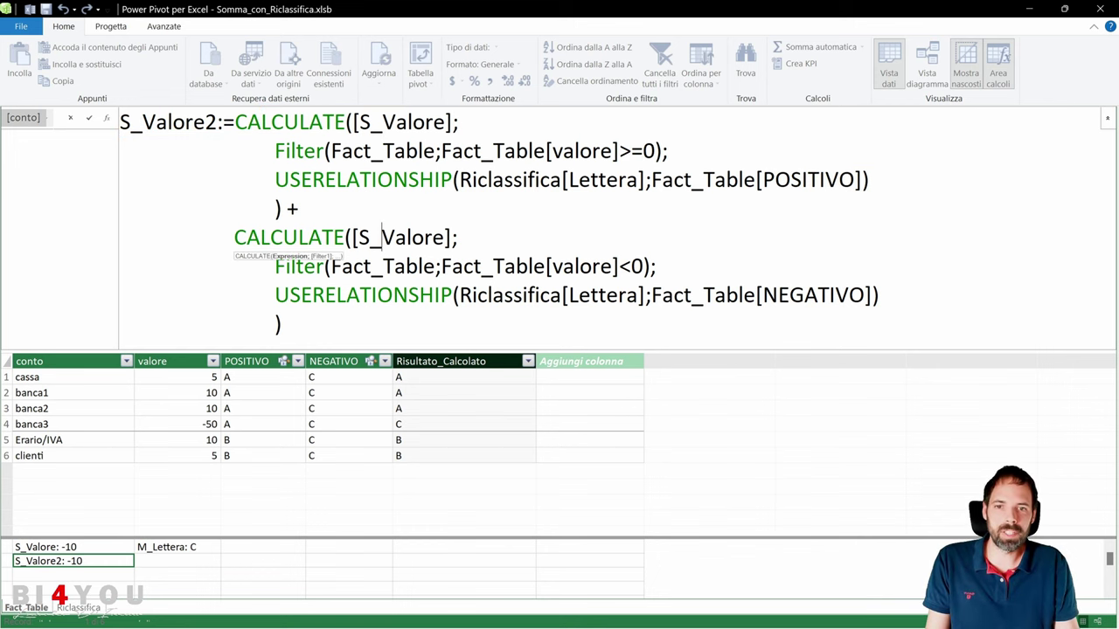
click(644, 266)
drag(643, 266, 516, 266)
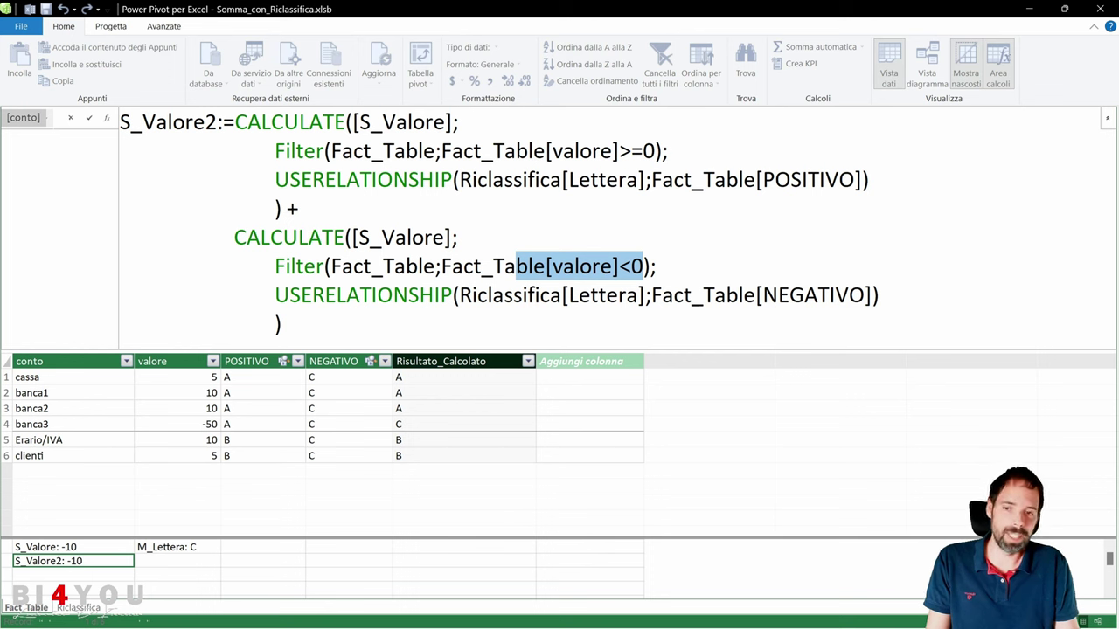
drag(274, 295, 879, 295)
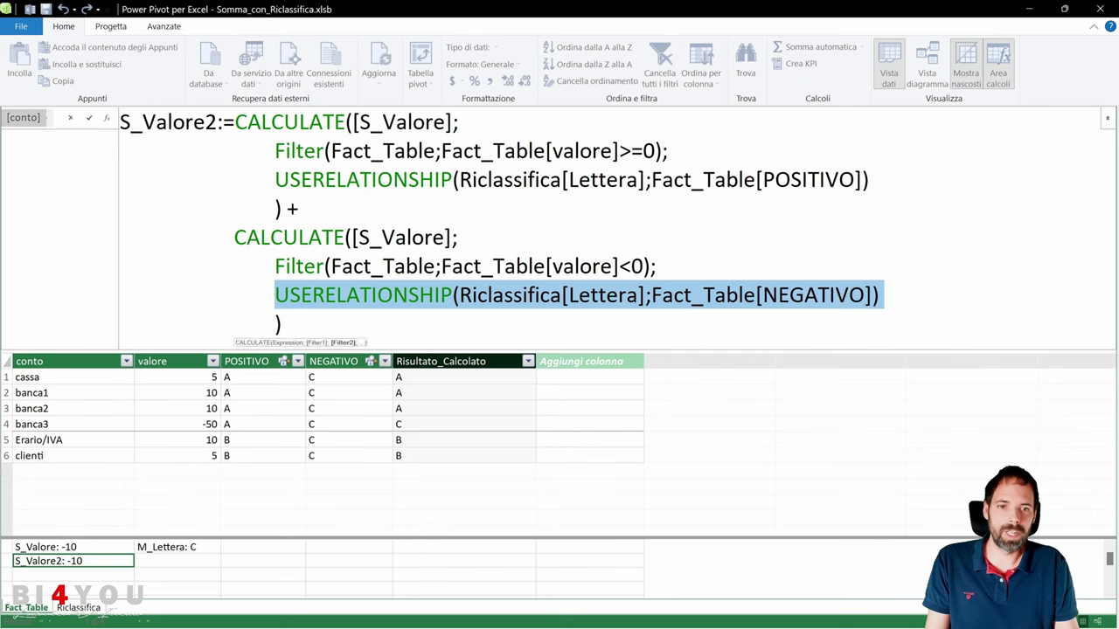
click(879, 295)
double_click(813, 294)
double_click(808, 180)
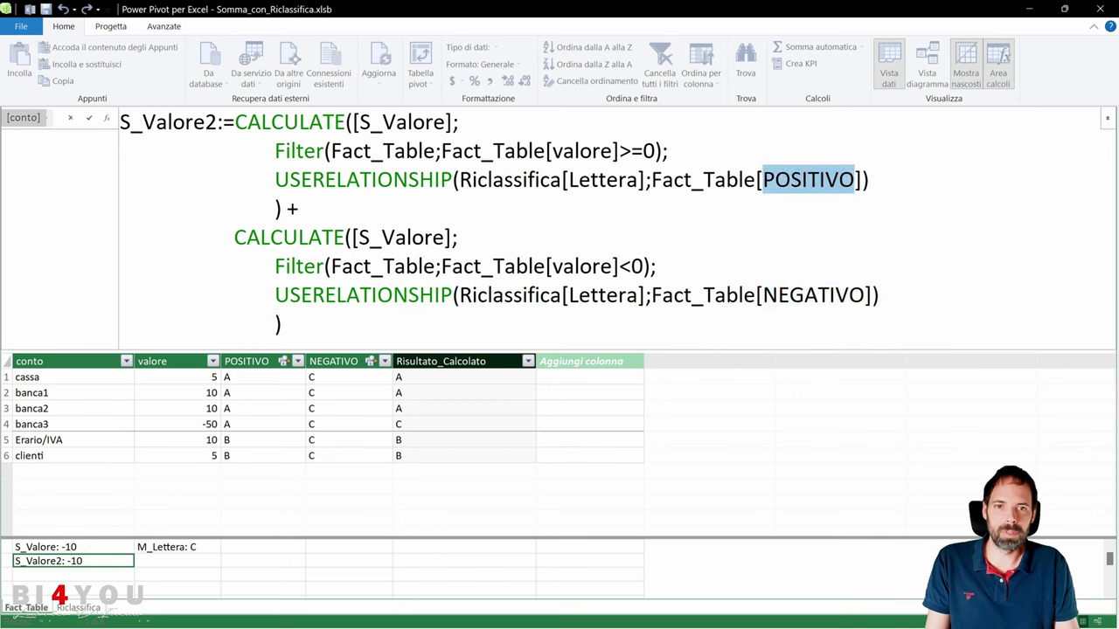
double_click(801, 295)
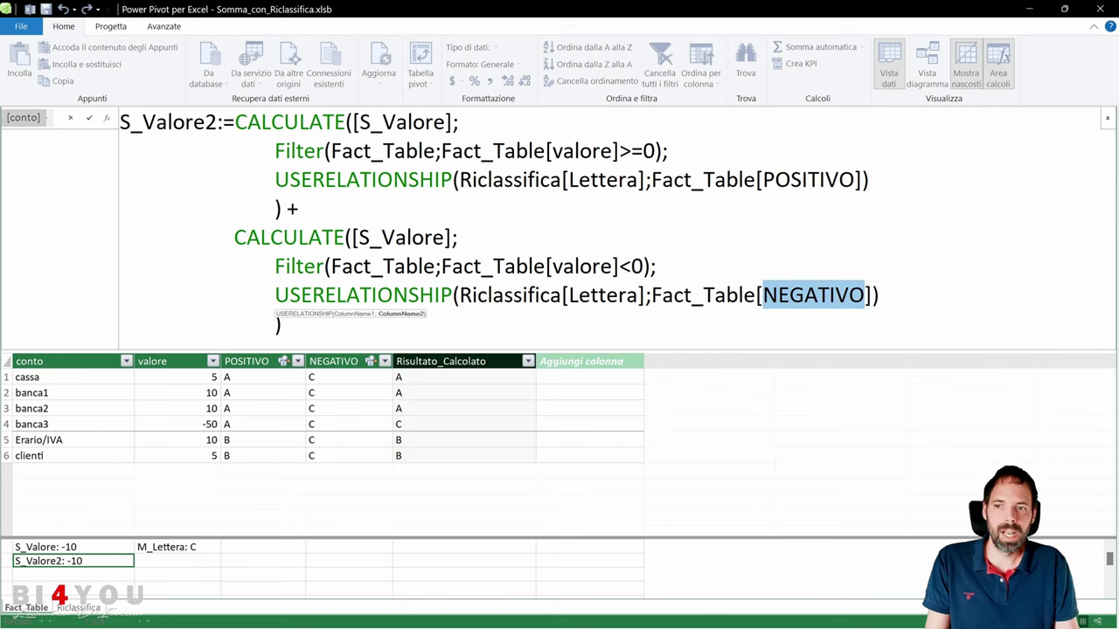
drag(275, 295, 881, 295)
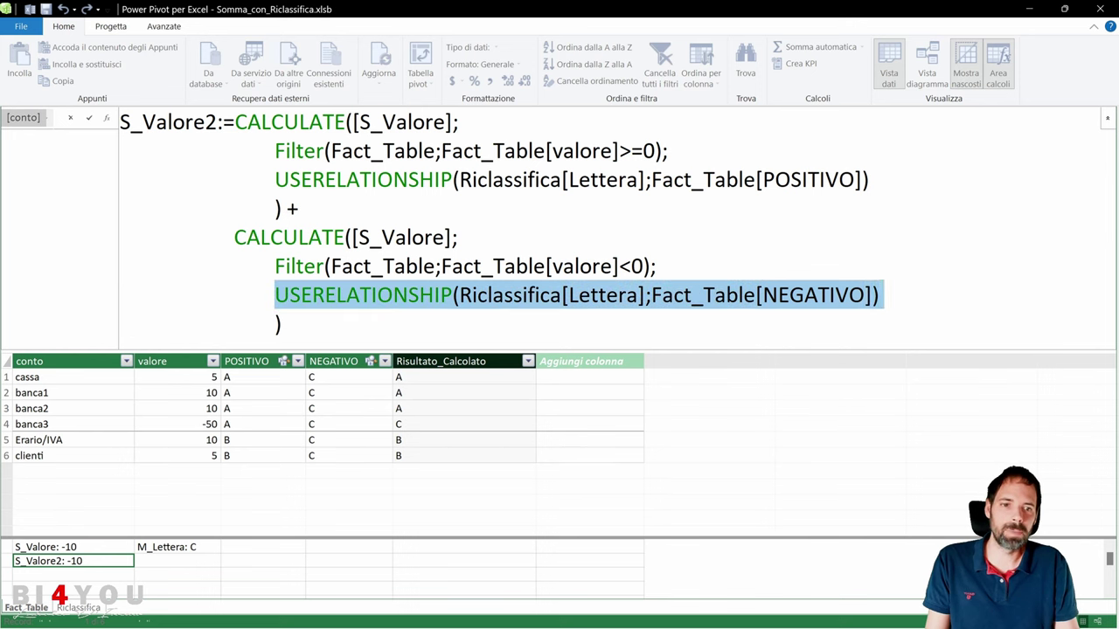
click(657, 266)
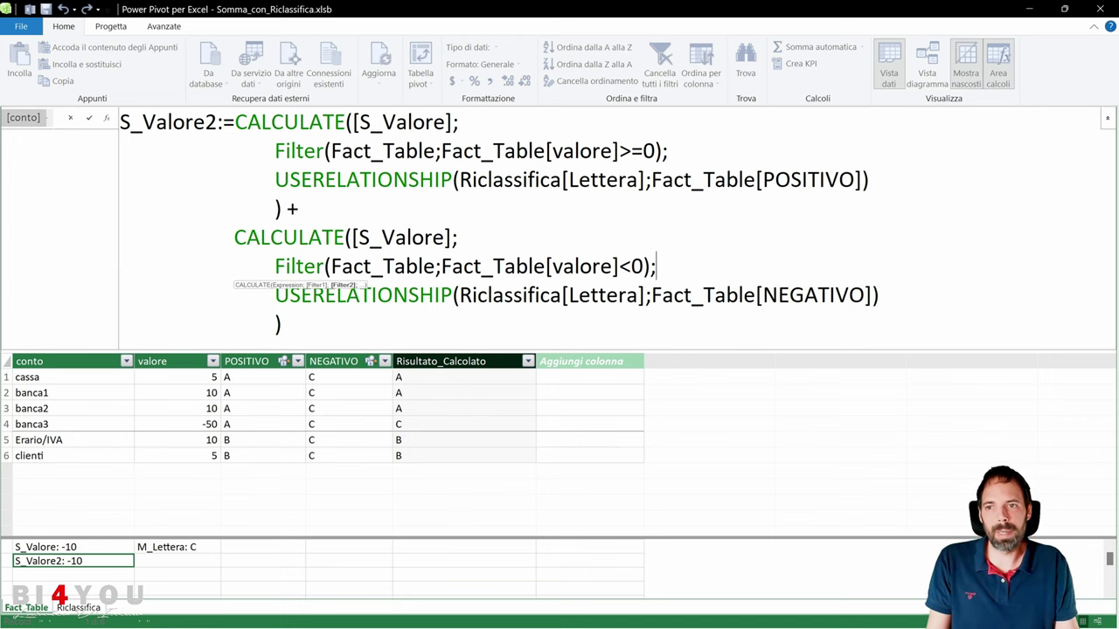
- Review the first CALCULATE block up to the plus sign and commit the S_Valore2 formula
drag(234, 123, 302, 208)
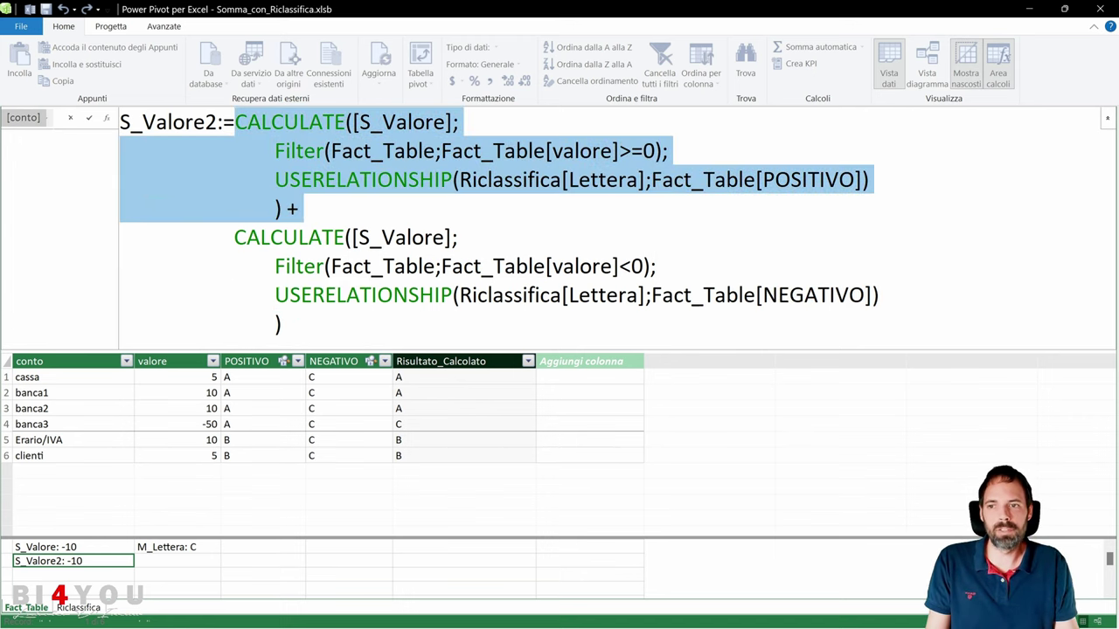
drag(234, 237, 120, 122)
click(360, 180)
key(Return)
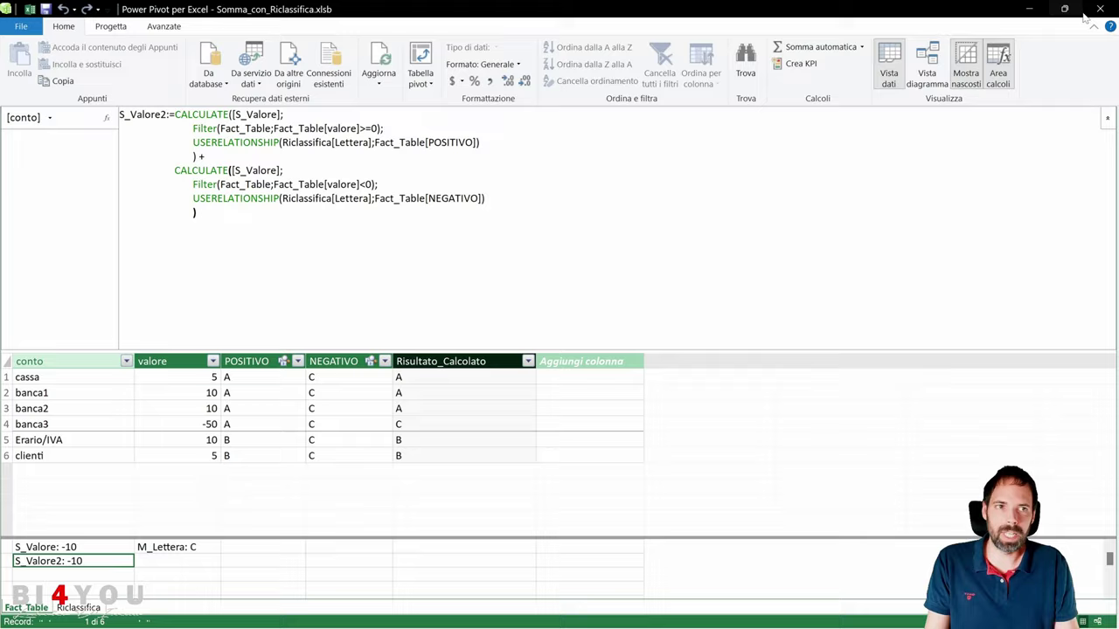
- Close Power Pivot, return to the Excel sheet, and inspect the Lettera and RICLASSIFICA rows of the Risultato pivot table
click(1100, 9)
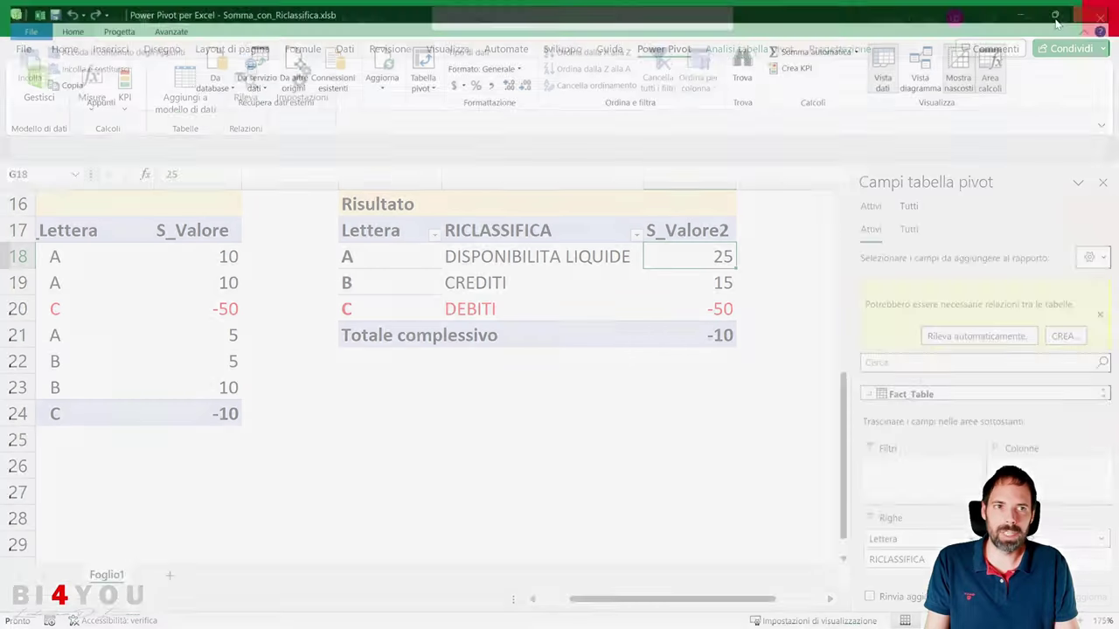
drag(417, 256, 507, 309)
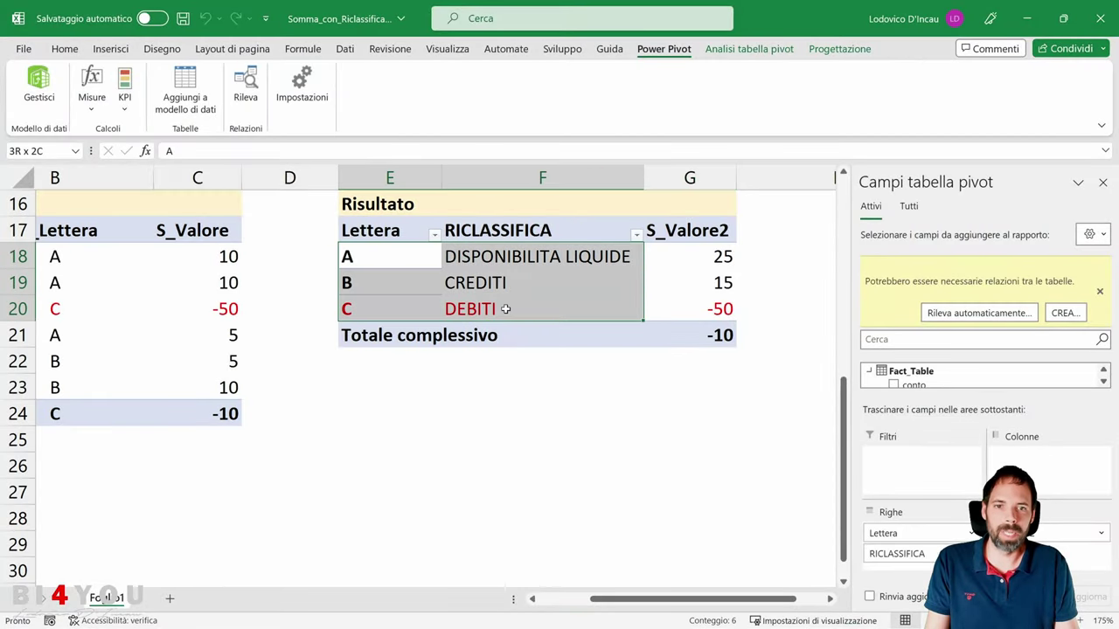
click(538, 284)
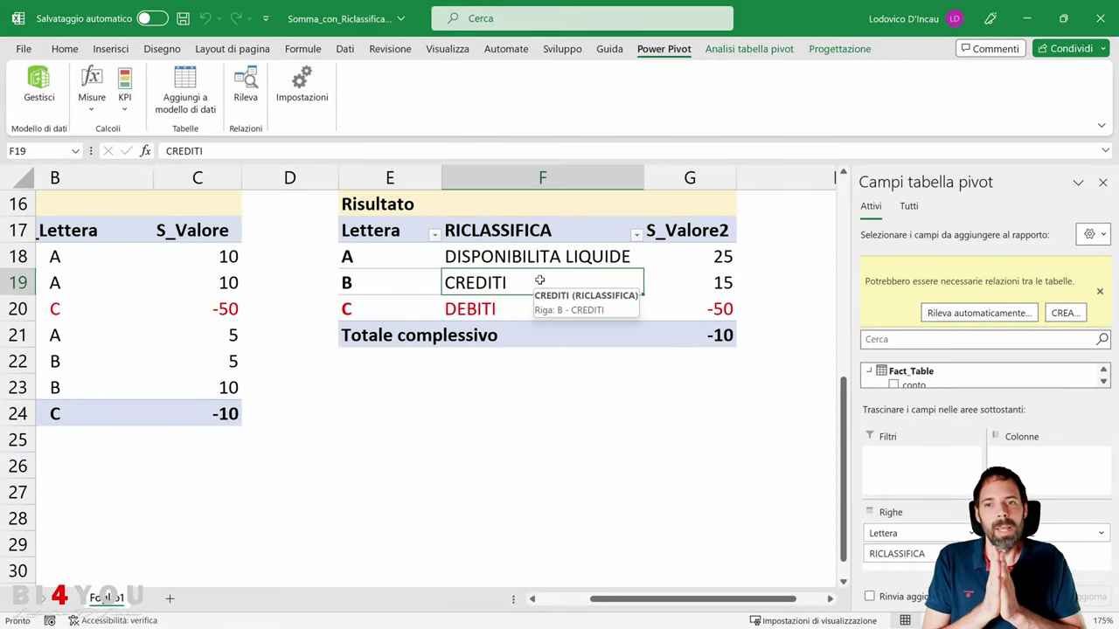